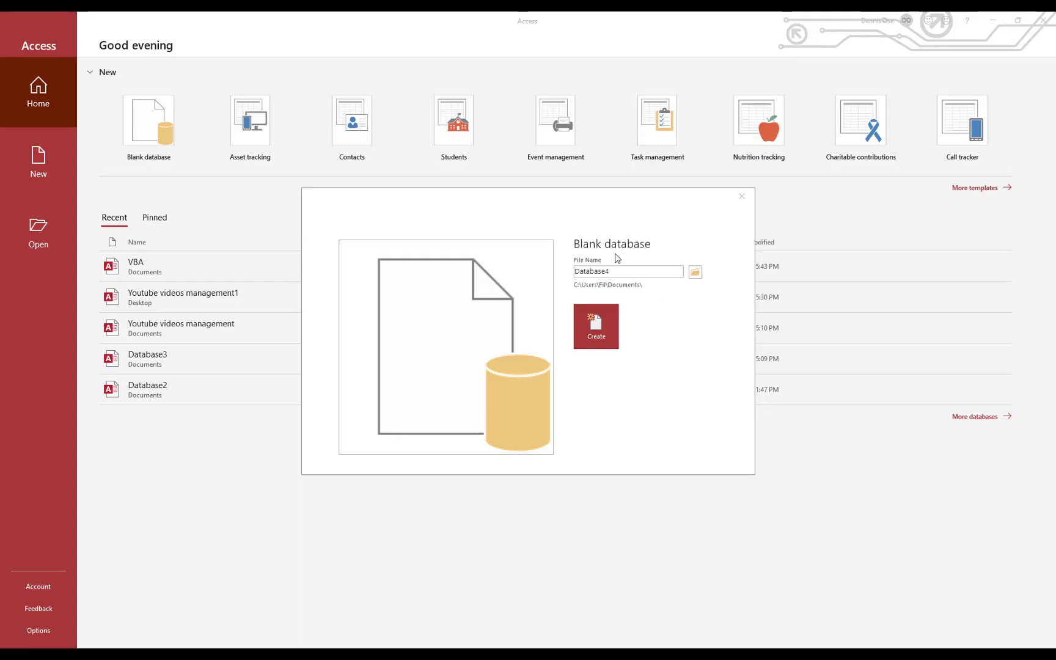
# Create a blank database named 'Fax cover sheet database'
pyautogui.click(581, 271)
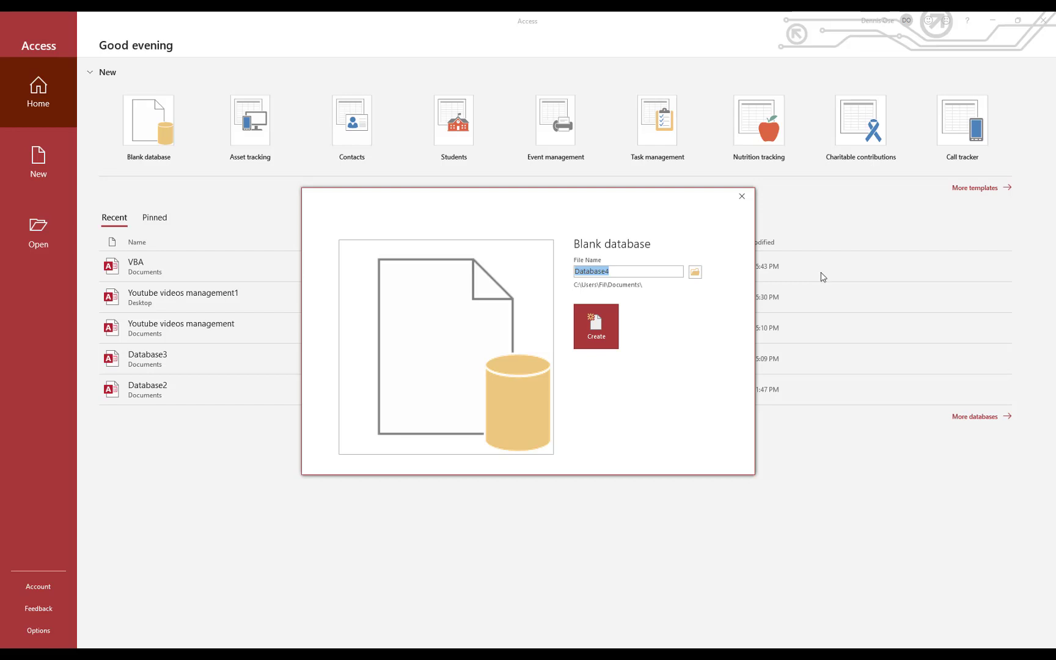
pyautogui.write('Fax co')
pyautogui.write('ver ')
pyautogui.write('sheet')
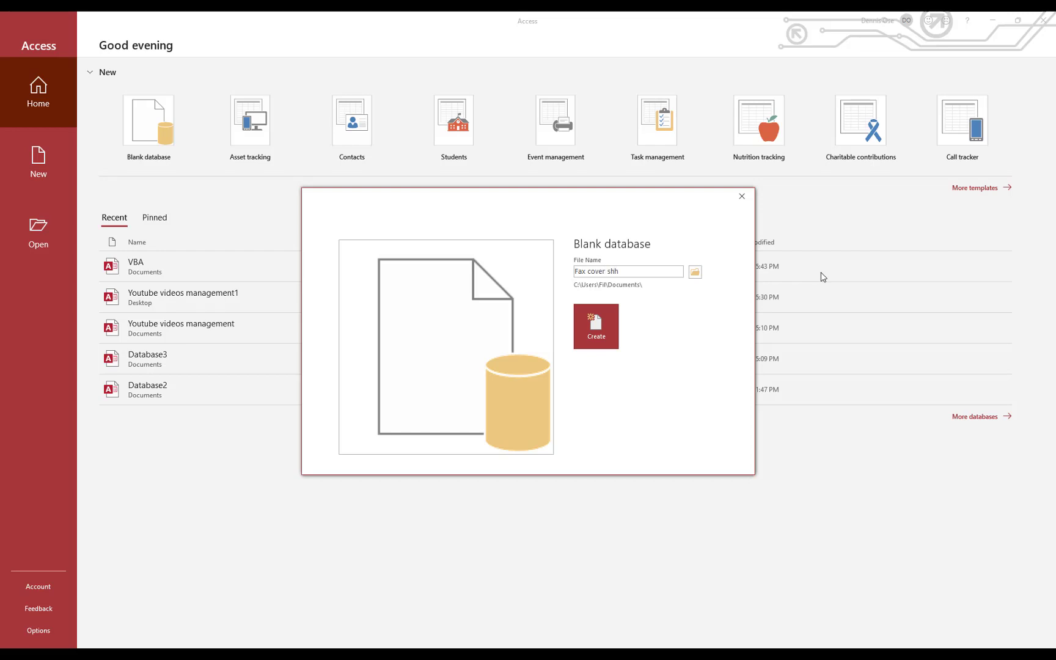
pyautogui.write(' dab')
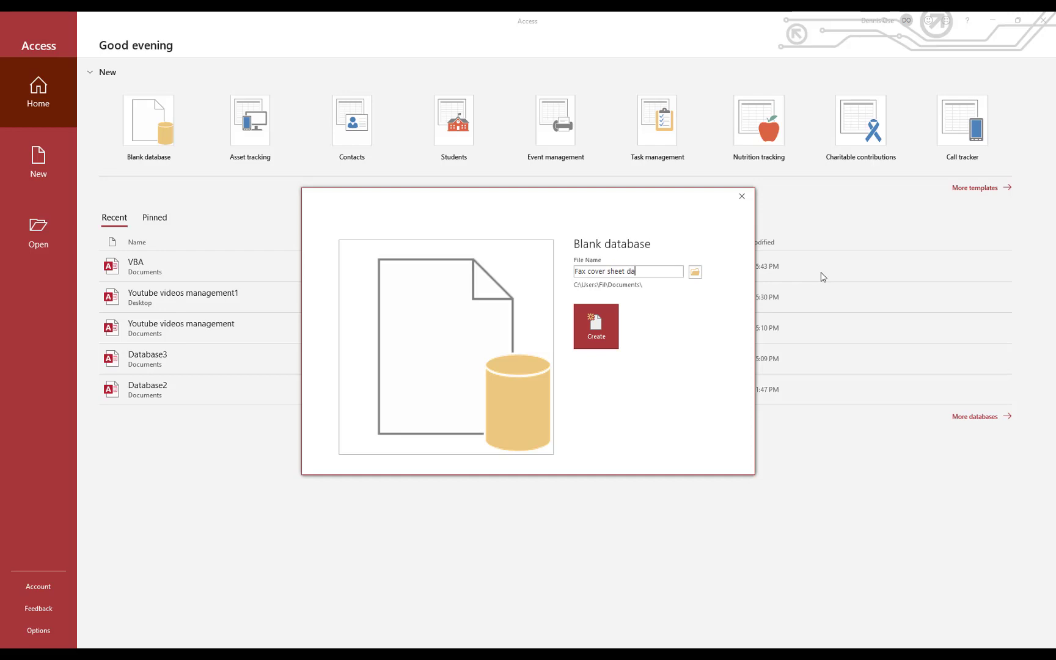
pyautogui.write('abase')
pyautogui.press('Return')
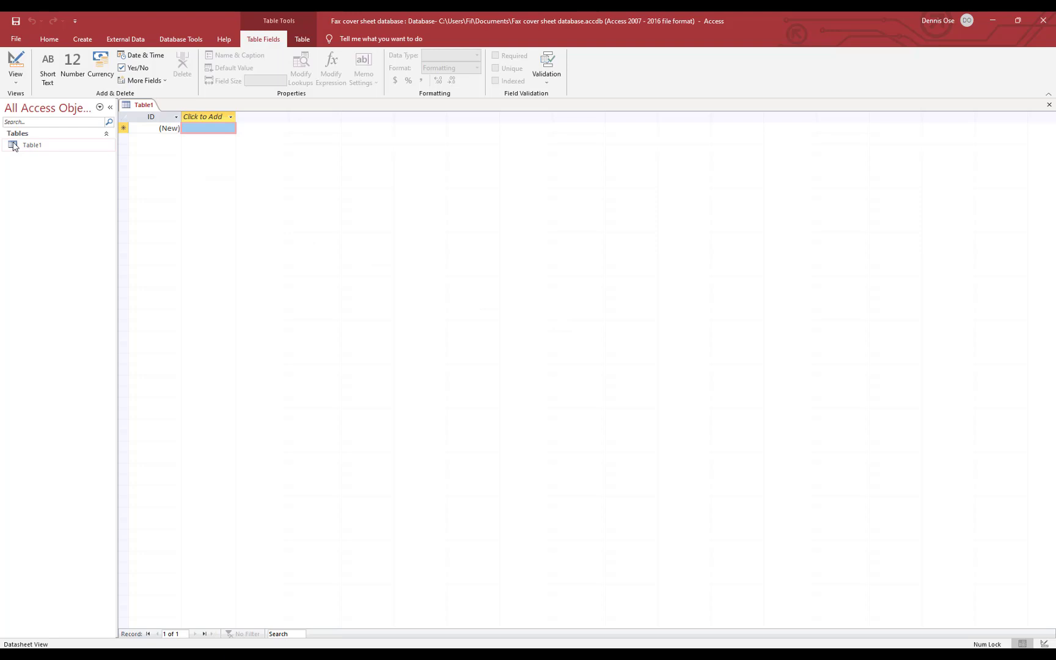
# Switch Table1 to Design View, saving it as 'Fax cover sheet tbl'
pyautogui.click(49, 39)
pyautogui.click(77, 39)
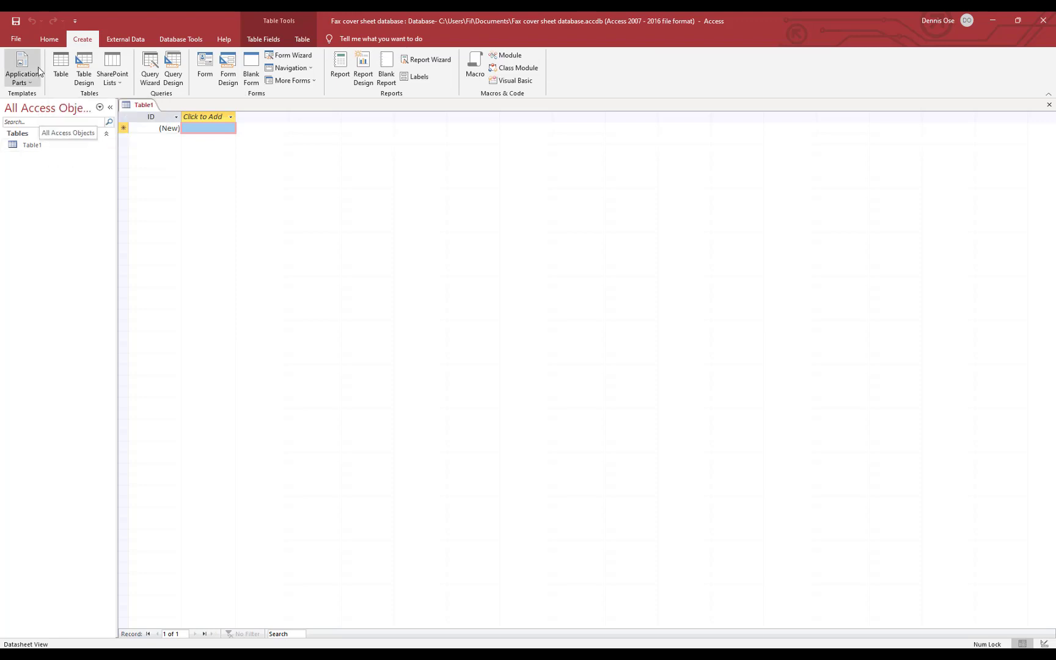
pyautogui.click(49, 41)
pyautogui.click(12, 62)
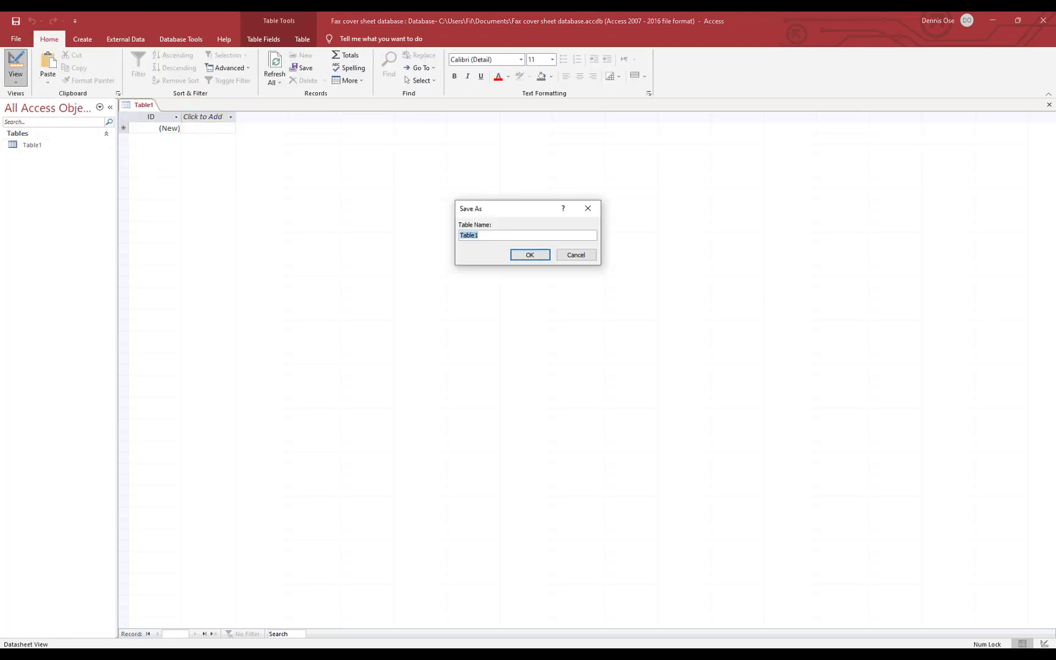
pyautogui.write('Fax cocv')
pyautogui.press('BackSpace')
pyautogui.press('BackSpace')
pyautogui.write('ver sheet t')
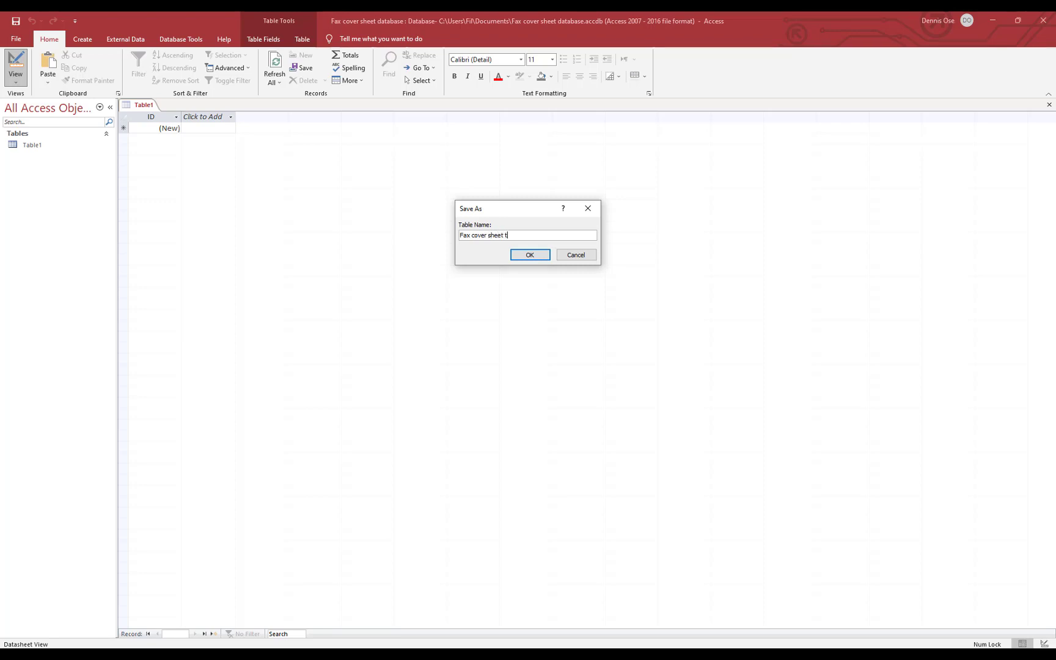
pyautogui.write('bl')
pyautogui.press('Return')
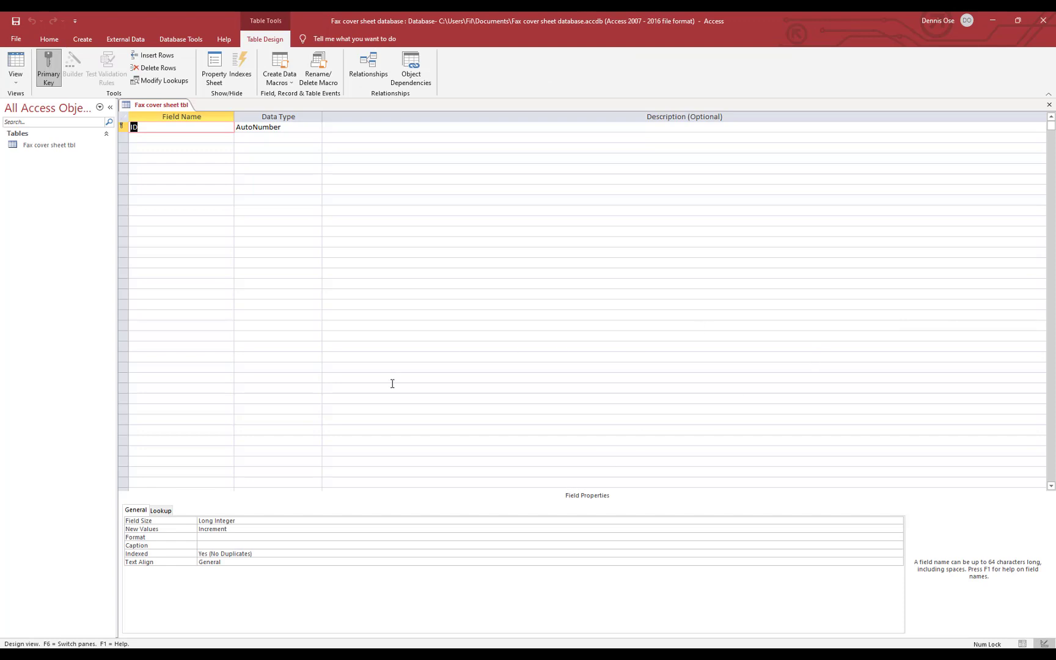
# Add Short Text fields Receiver Info, To, Fax, Phone and No of Pages below ID
pyautogui.click(147, 138)
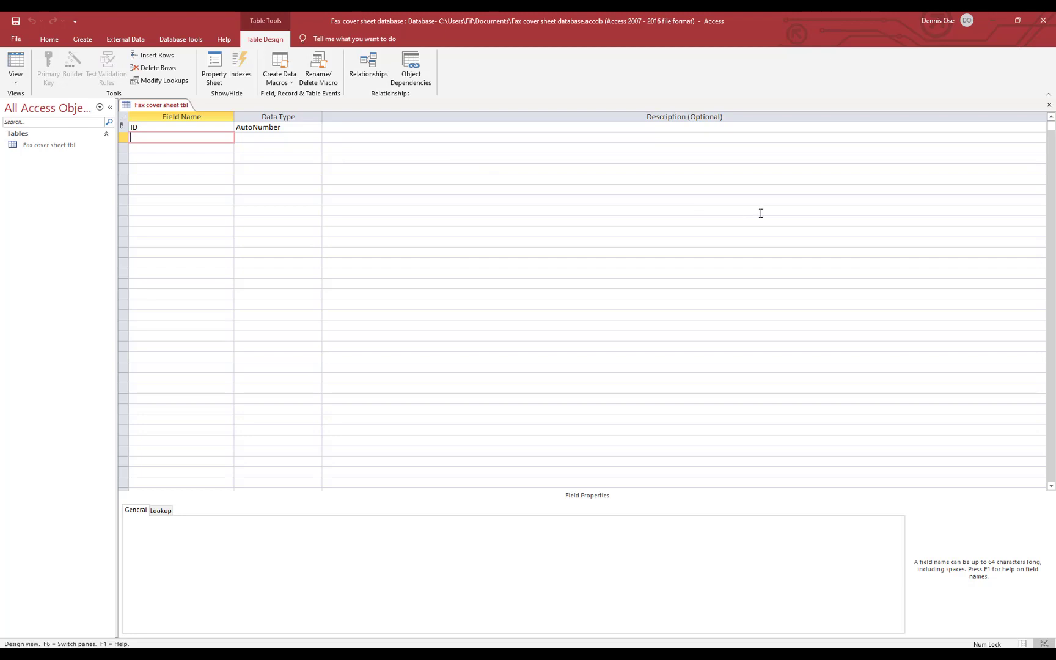
pyautogui.write('Recer')
pyautogui.press('BackSpace')
pyautogui.write('iver Info')
pyautogui.press('Down')
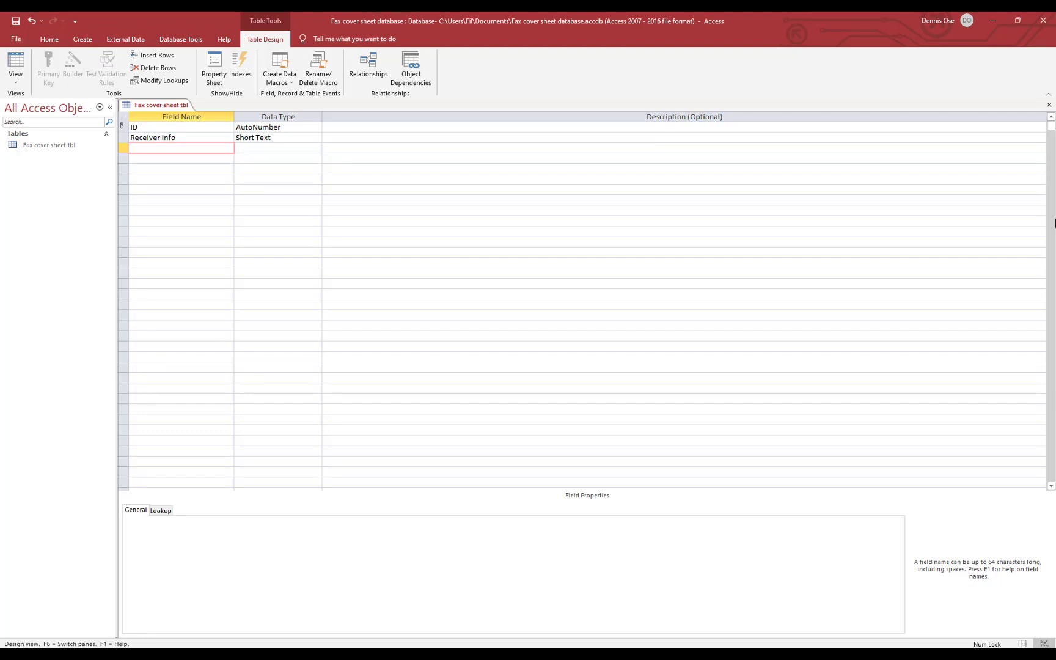
pyautogui.write('To')
pyautogui.press('Down')
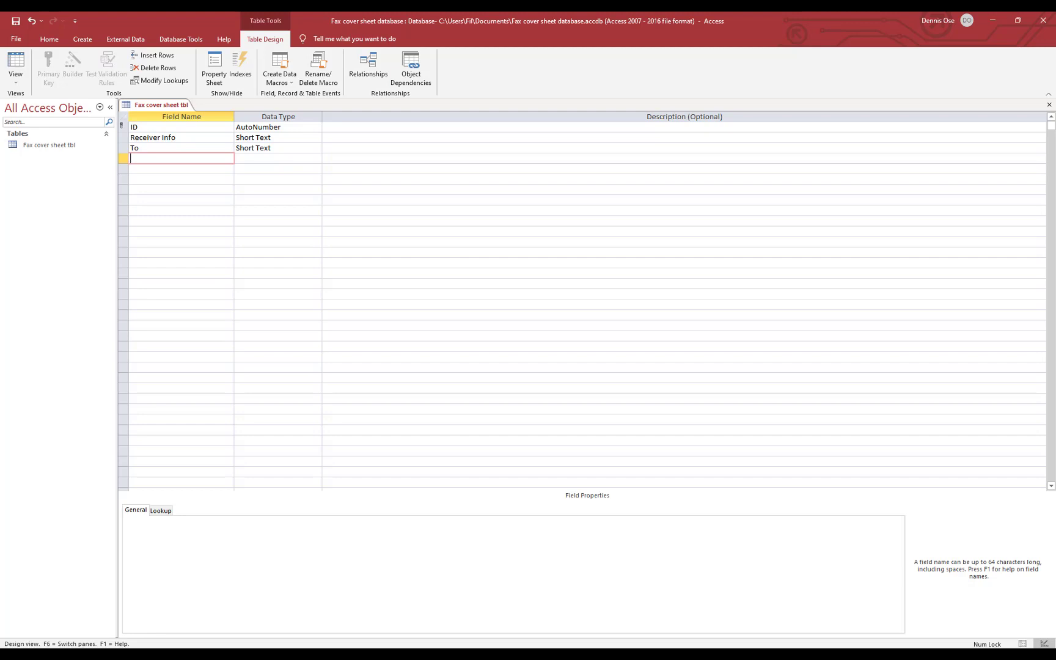
pyautogui.write('Fax')
pyautogui.press('Down')
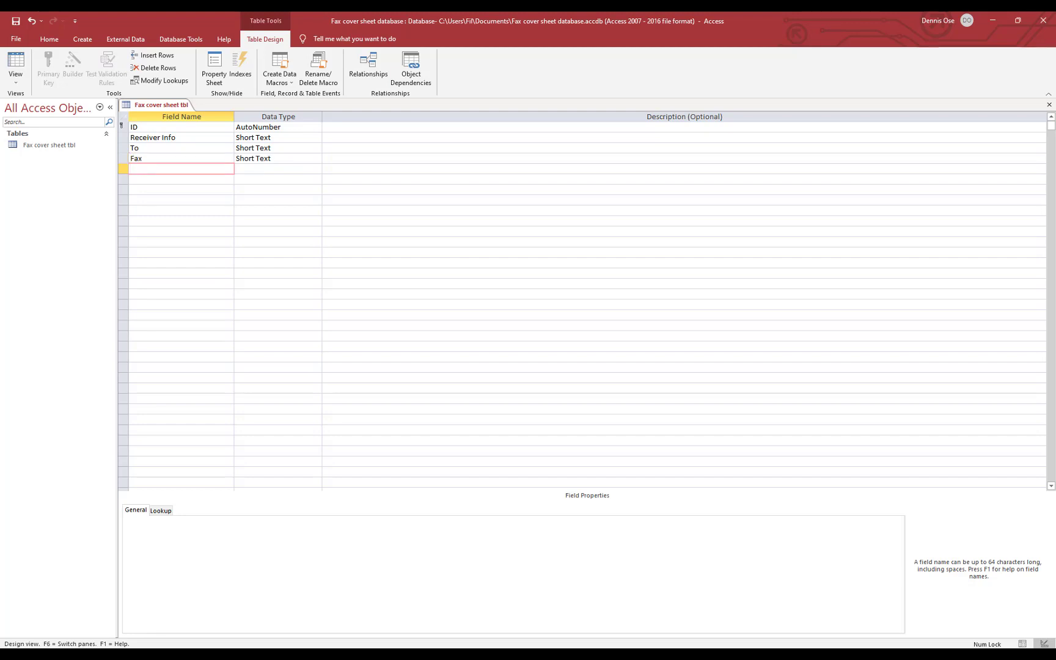
pyautogui.write('Phone')
pyautogui.press('Down')
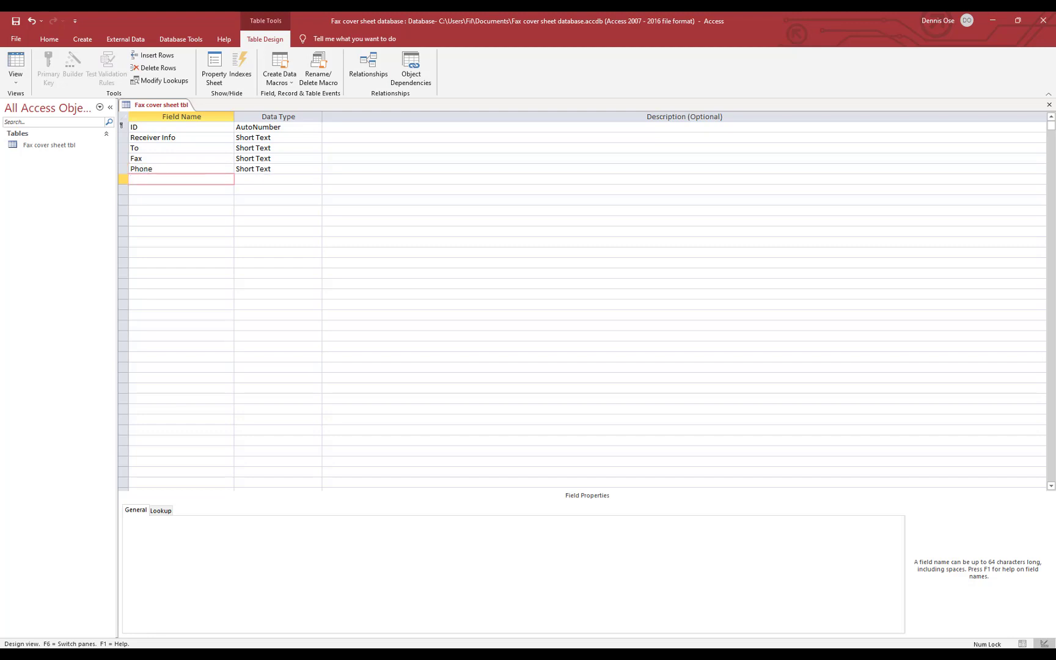
pyautogui.write('No of Pages')
pyautogui.press('Down')
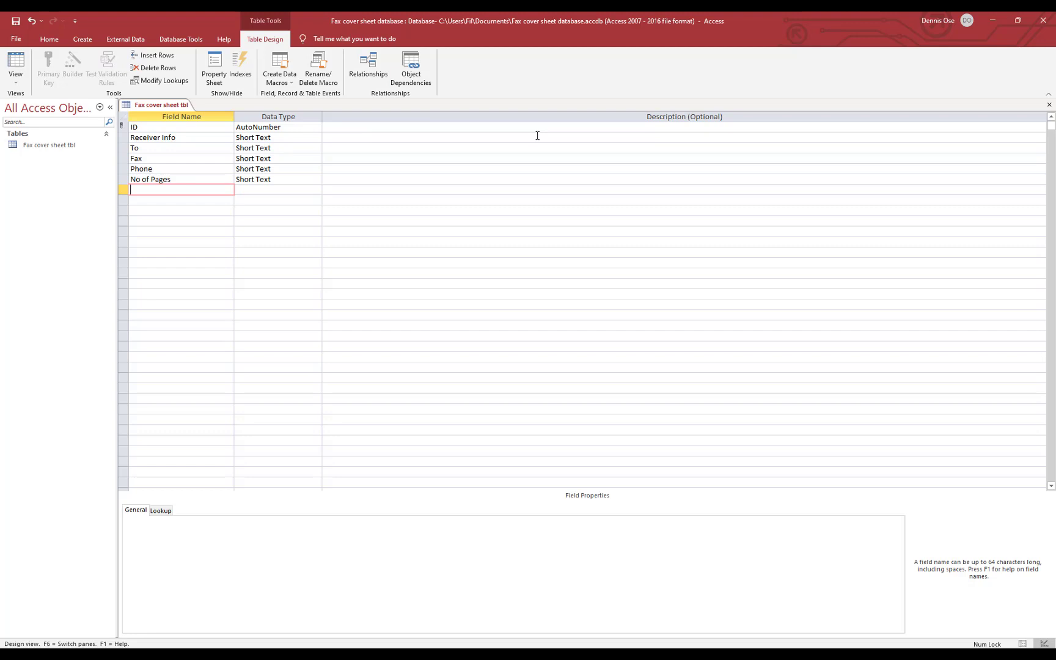
# Add Short Text fields Sender Info, From, Fax and Phone
pyautogui.write('Ser')
pyautogui.write('nder')
pyautogui.write(' Info')
pyautogui.press('Down')
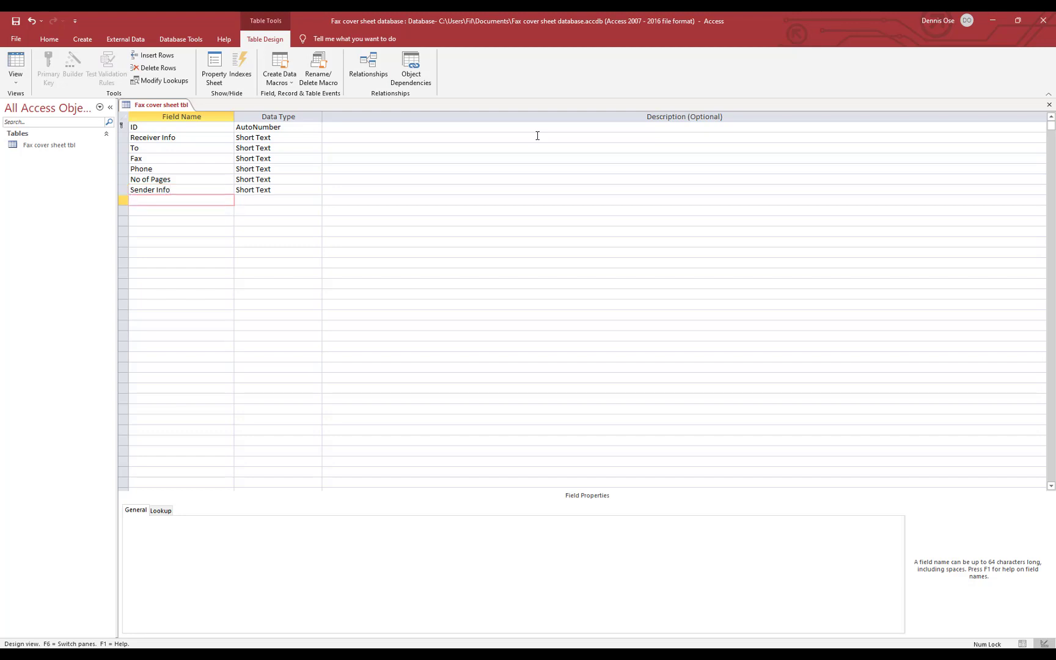
pyautogui.write('From')
pyautogui.press('Down')
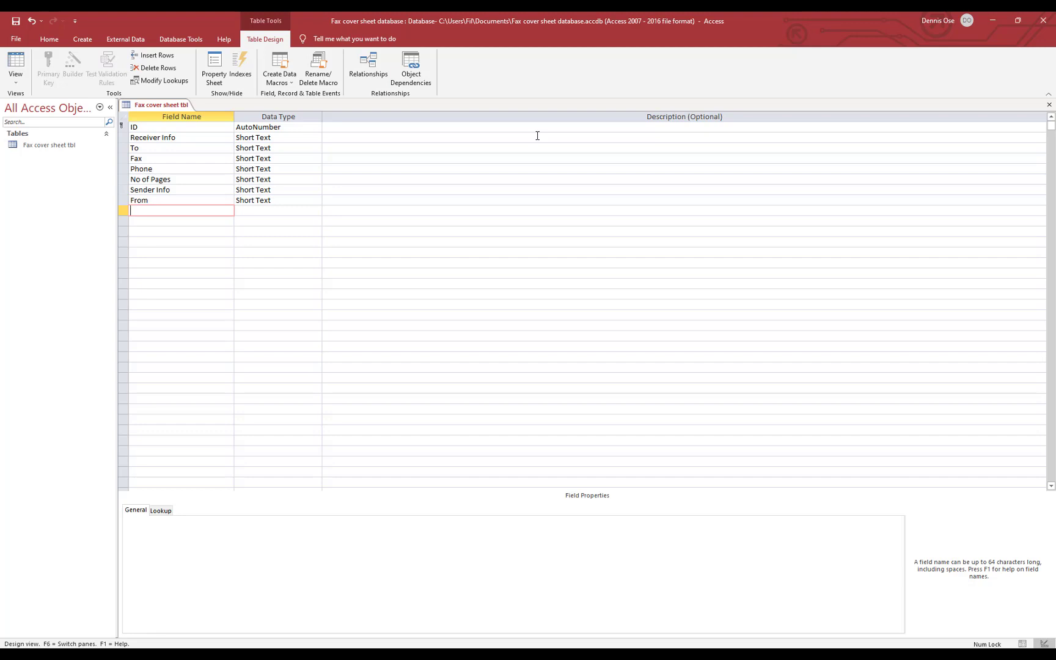
pyautogui.write('Fax')
pyautogui.press('Down')
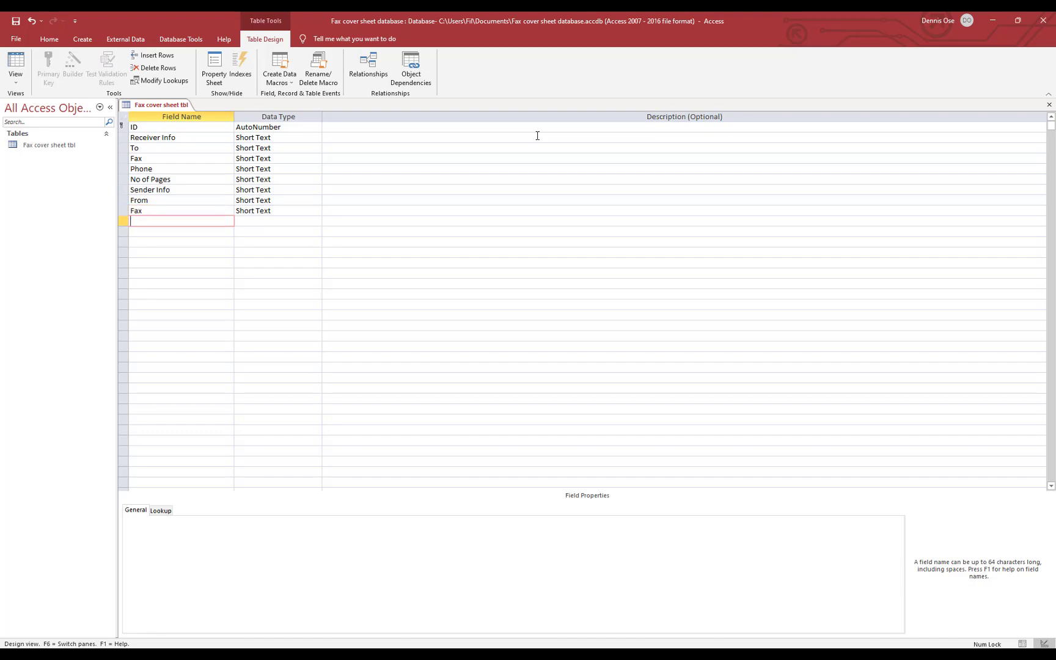
pyautogui.write('Phone')
pyautogui.press('Down')
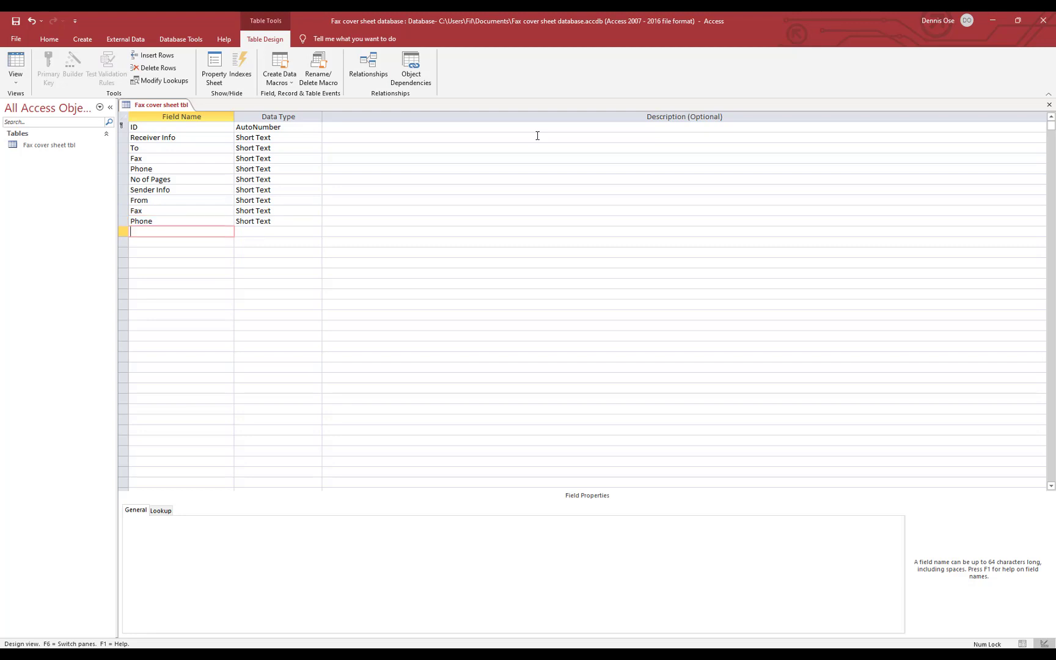
# Add the Date field despite the reserved-word warning, then Subject and Comment fields
pyautogui.write('Date')
pyautogui.press('Tab')
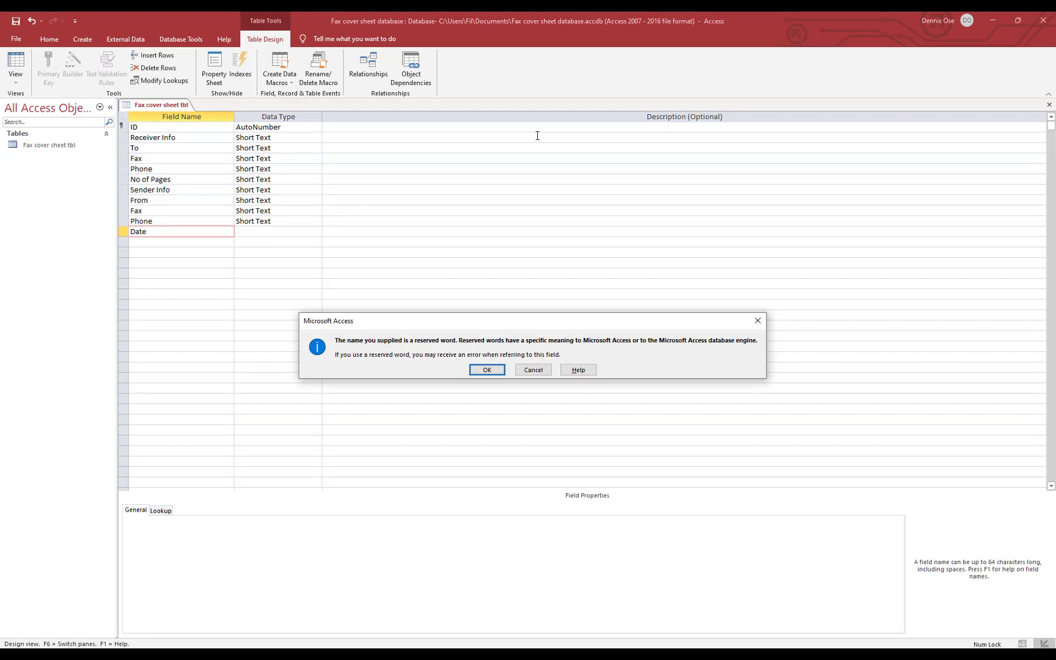
pyautogui.press('Return')
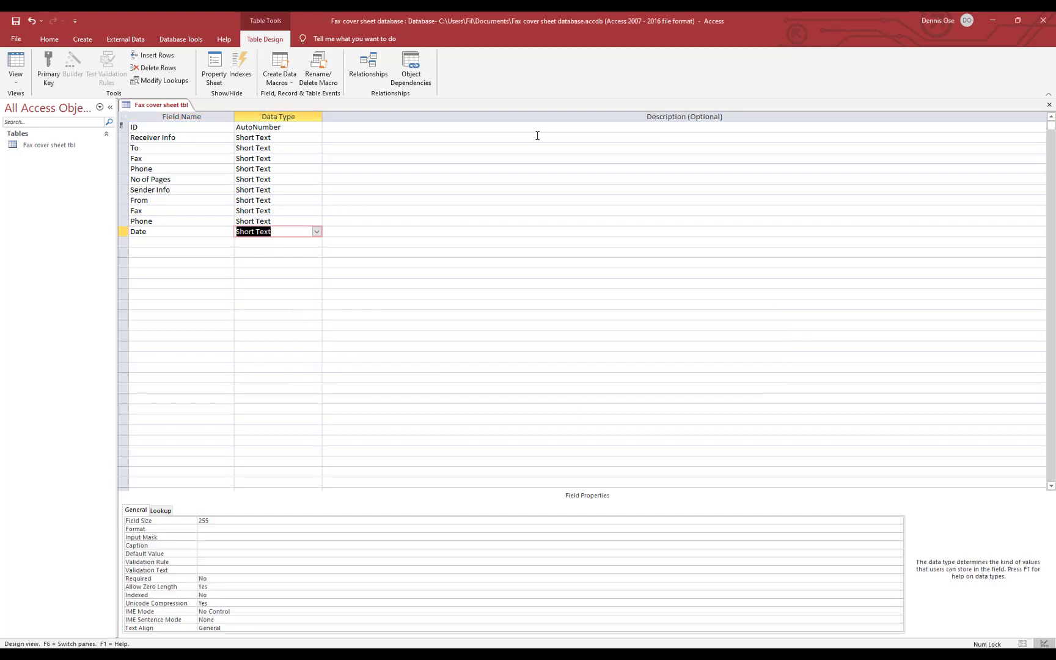
pyautogui.click(181, 242)
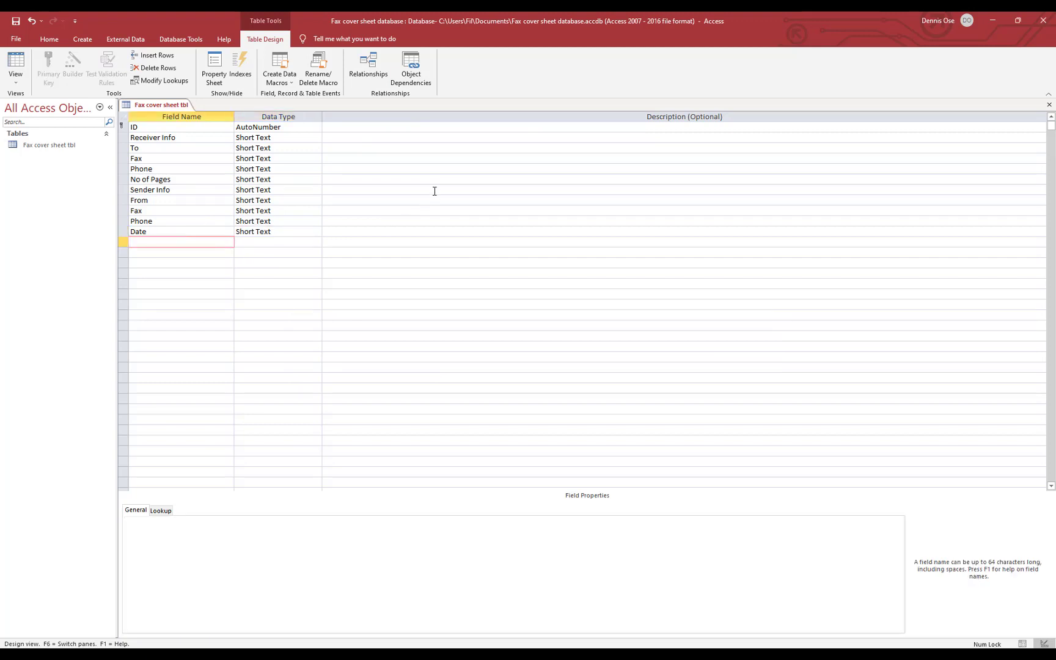
pyautogui.write('Subject')
pyautogui.click(174, 253)
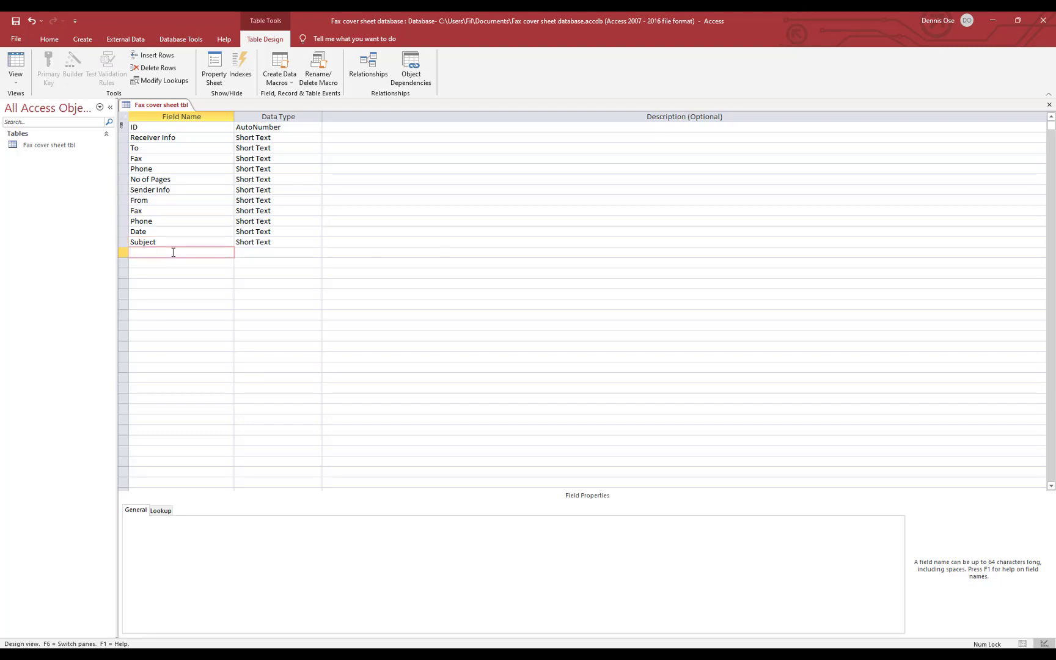
pyautogui.write('Comment')
pyautogui.click(281, 179)
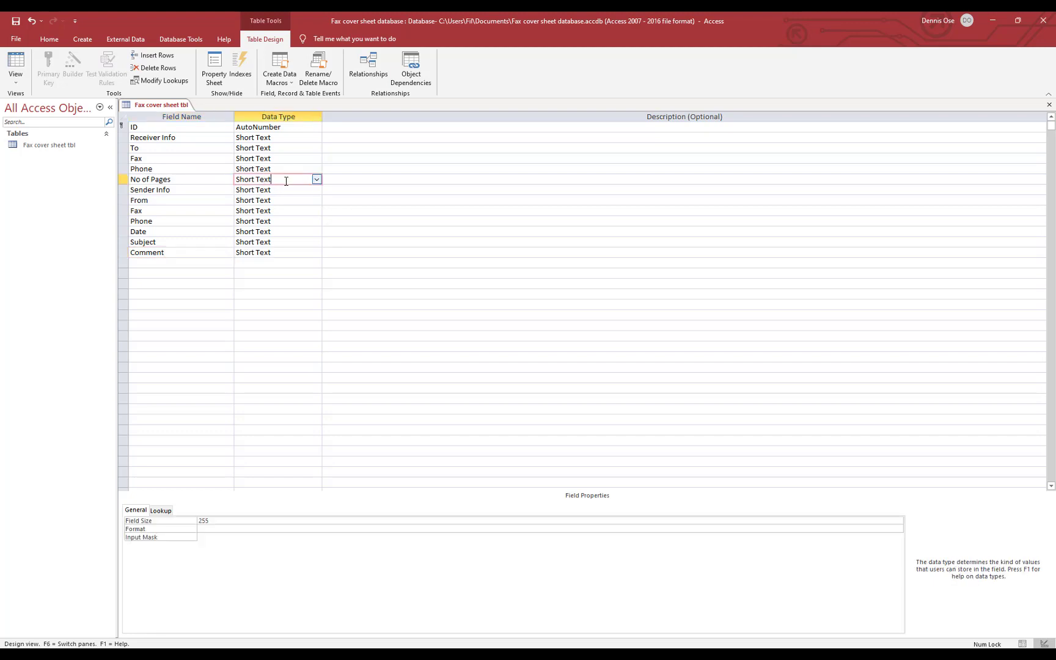
pyautogui.click(315, 182)
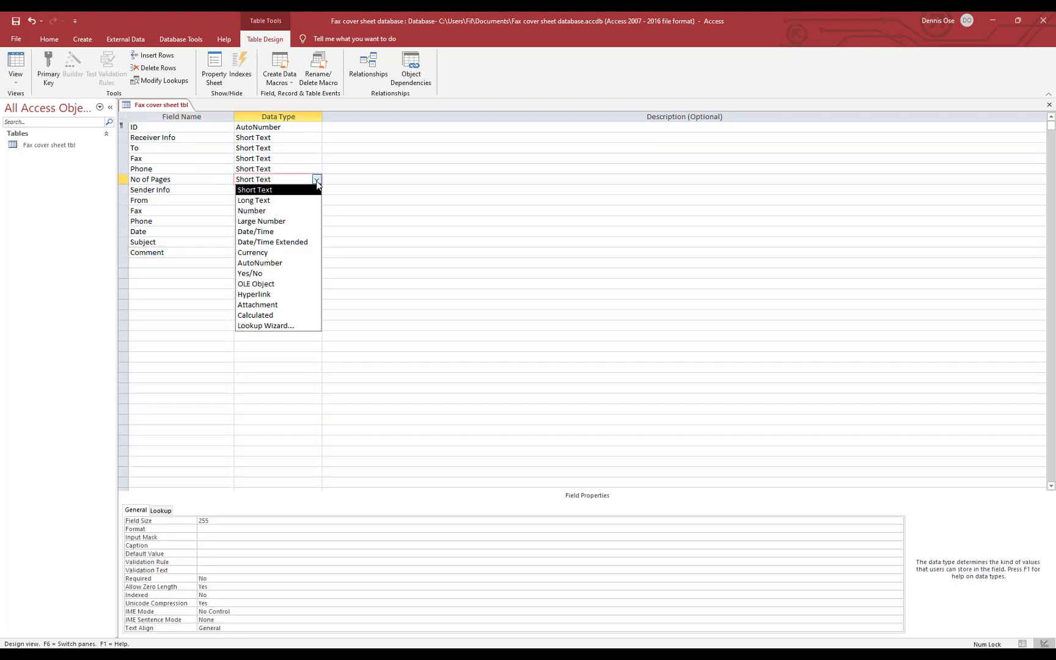
pyautogui.click(288, 211)
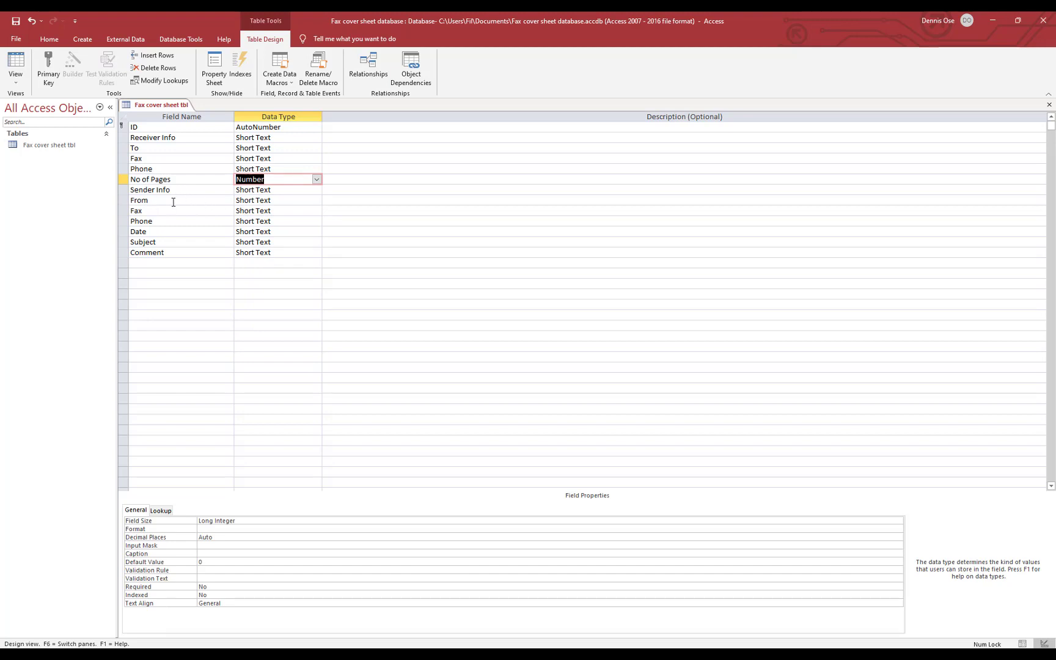
pyautogui.click(267, 159)
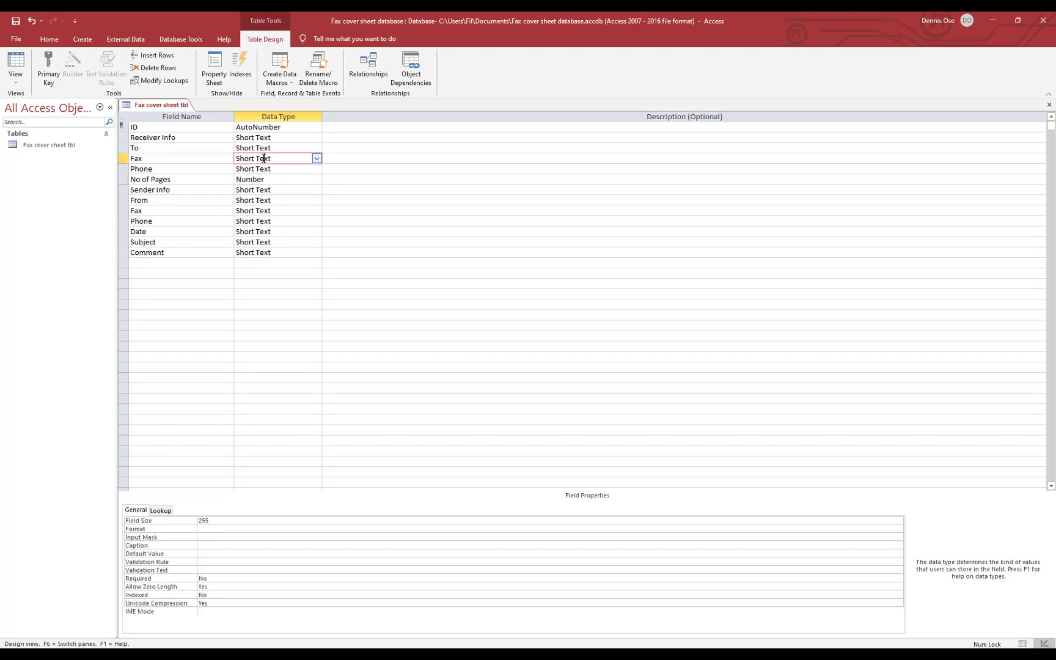
pyautogui.click(271, 170)
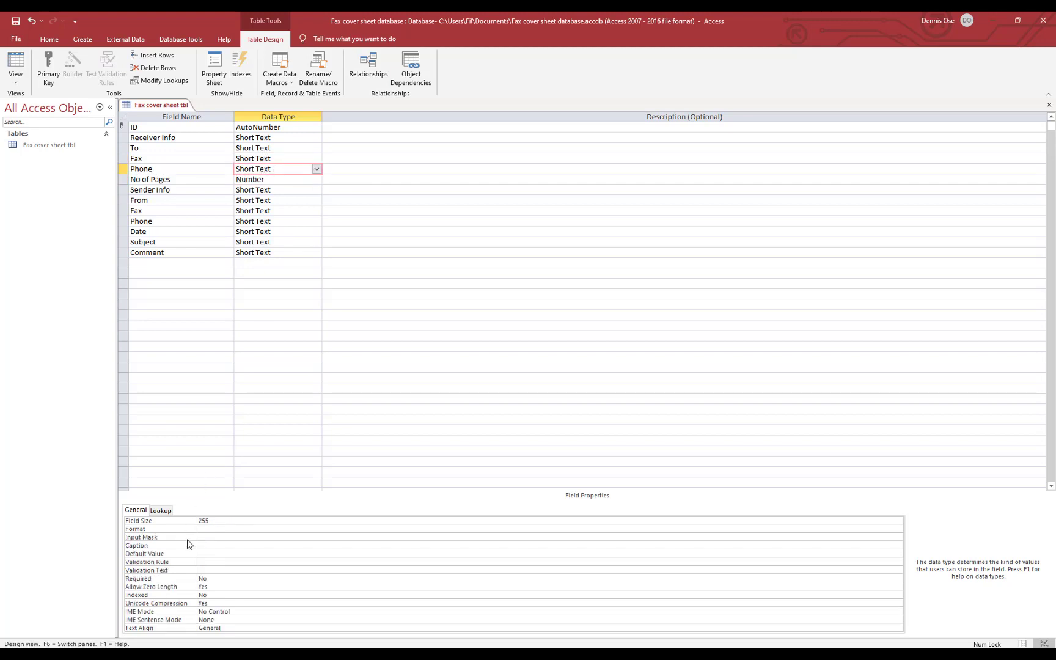
pyautogui.click(261, 536)
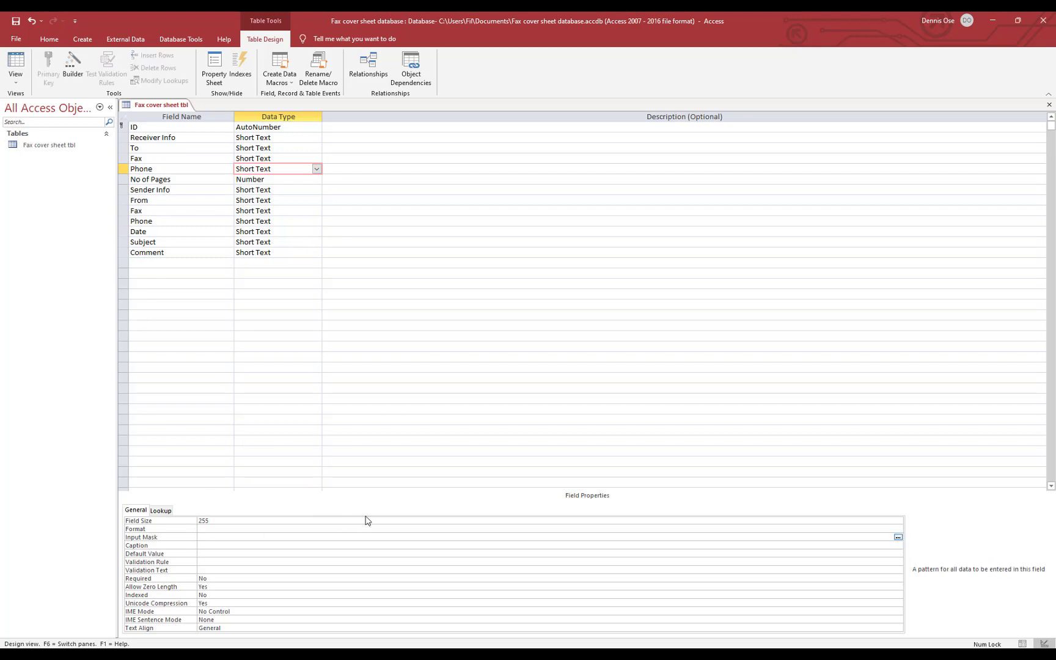
pyautogui.click(898, 537)
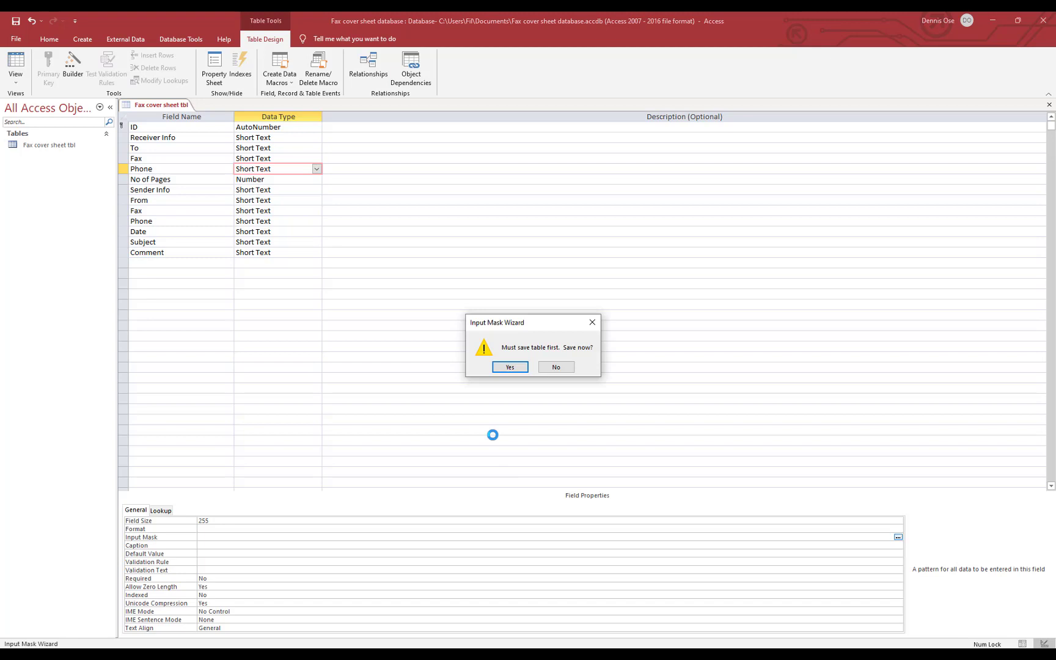
pyautogui.click(510, 366)
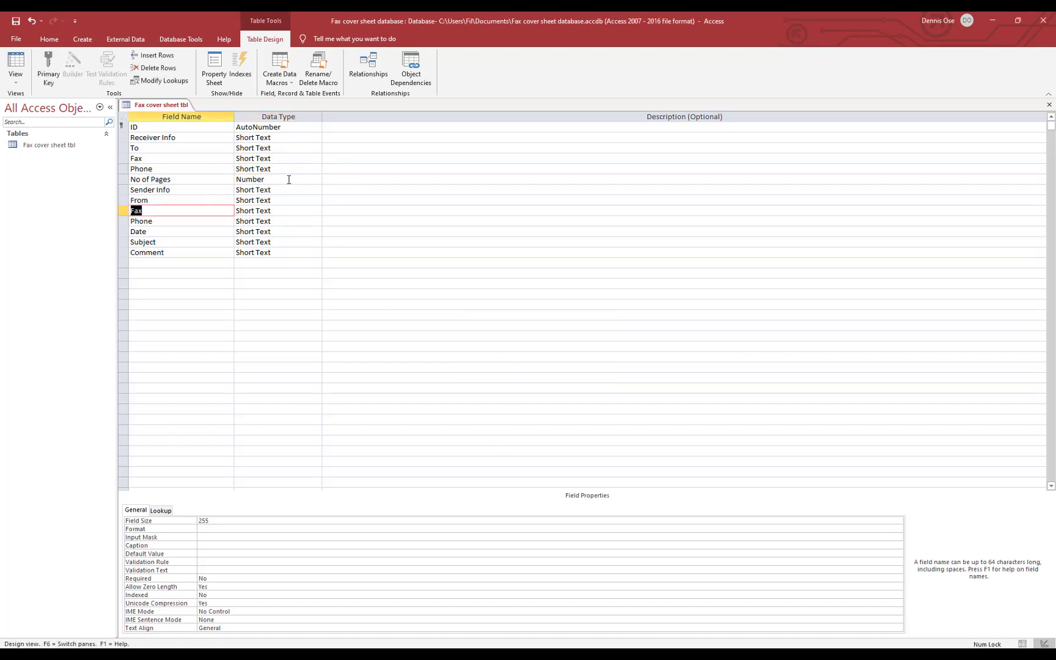
pyautogui.rightClick(162, 104)
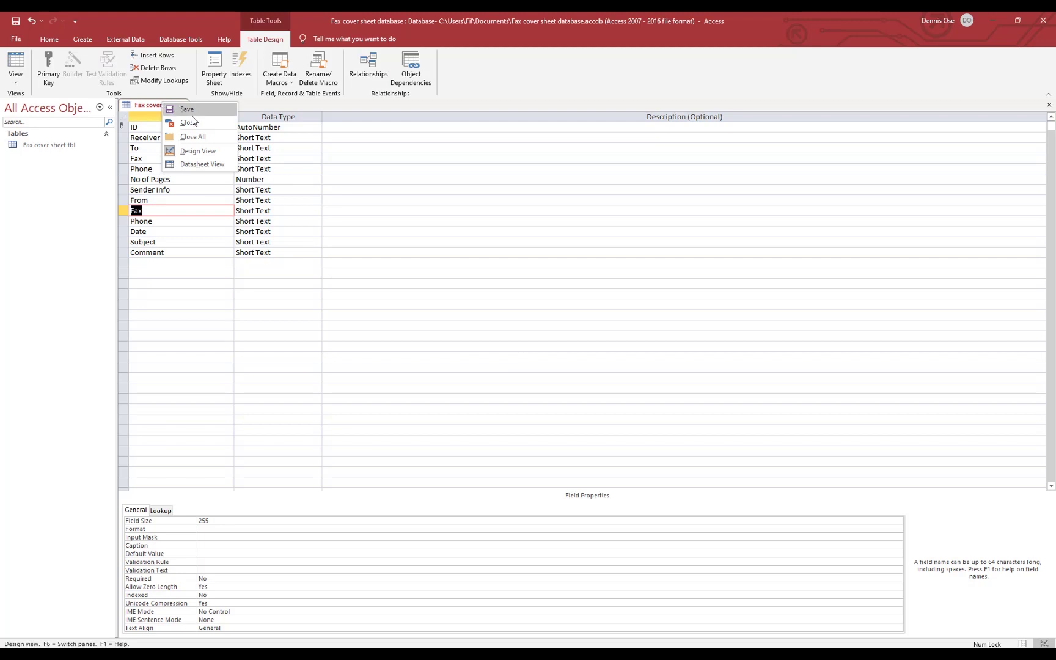
pyautogui.click(195, 115)
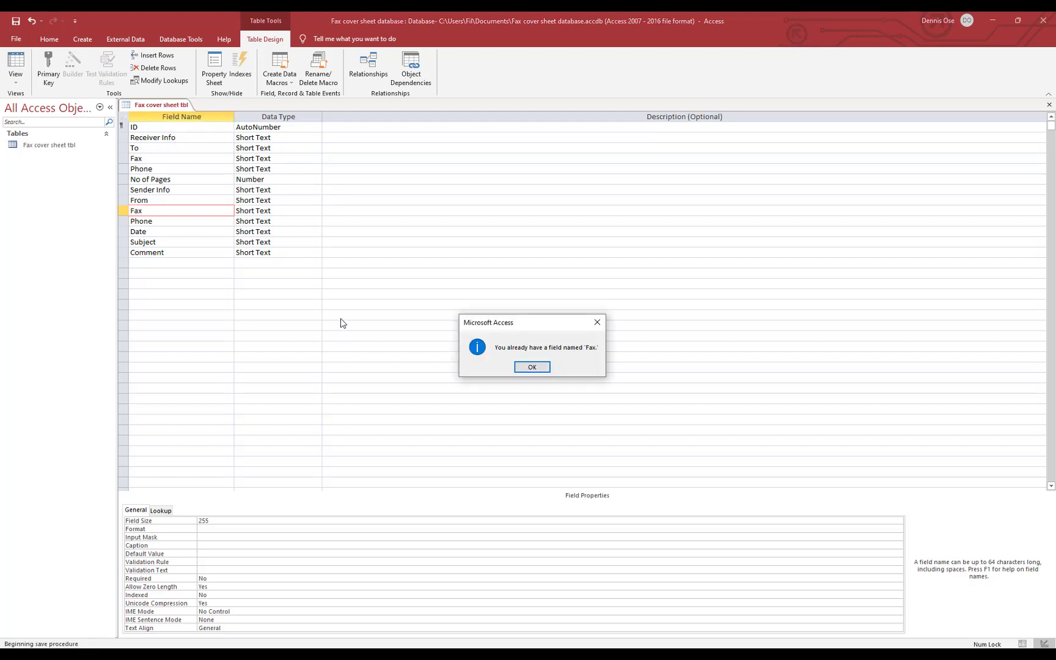
pyautogui.click(543, 368)
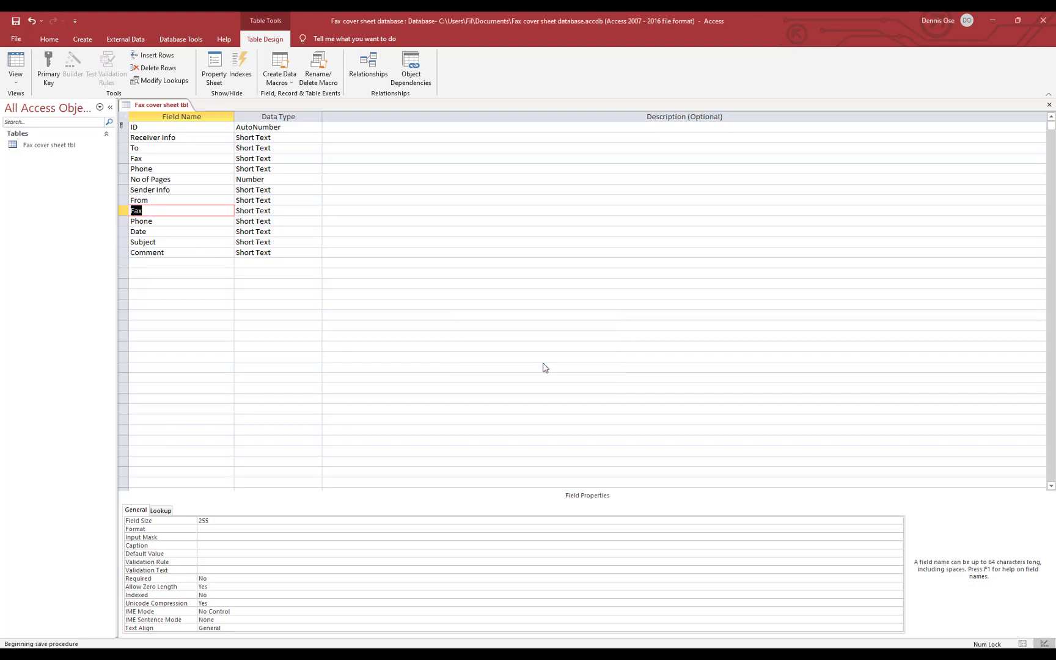
pyautogui.click(140, 159)
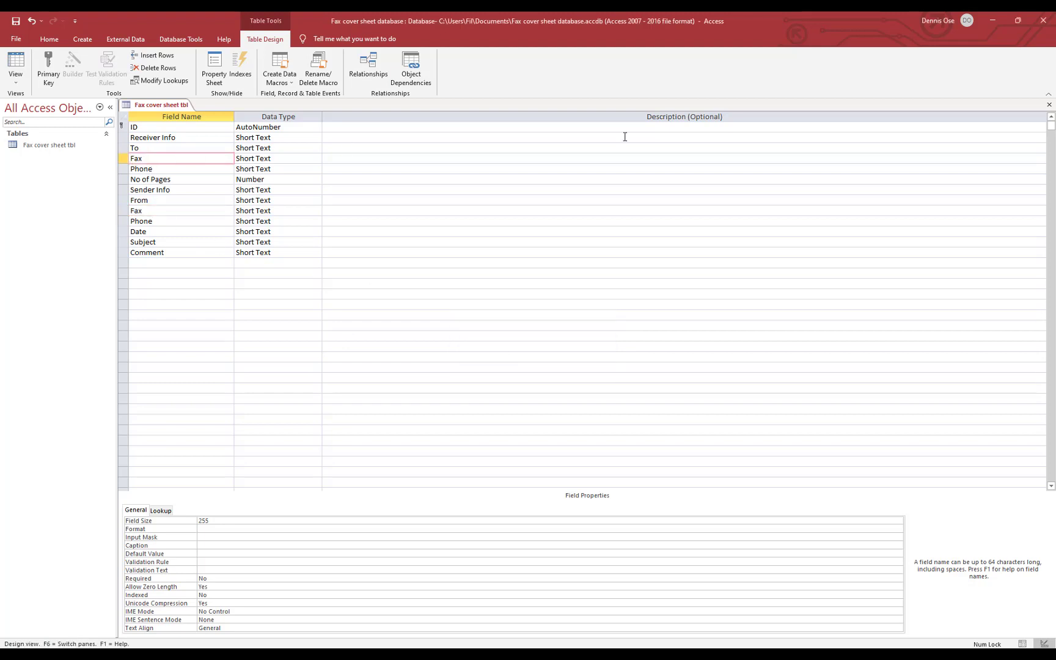
# Rename the first Fax and Phone fields to Receiver Fax and Receiver Phone
pyautogui.write('Receiver')
pyautogui.click(136, 170)
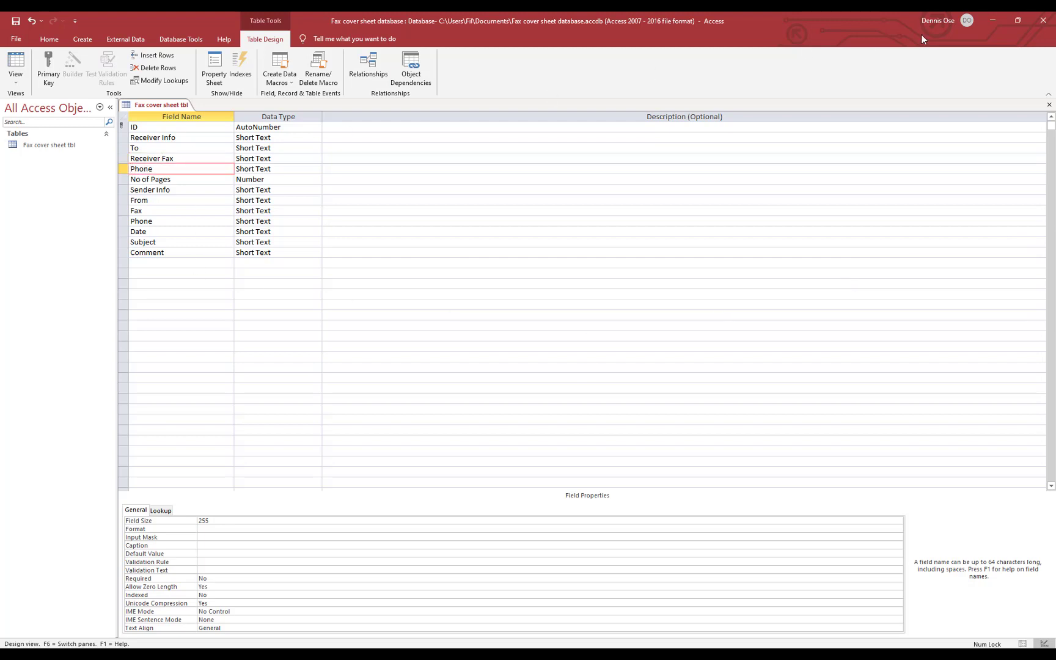
pyautogui.write('Rev')
pyautogui.press('BackSpace')
pyautogui.write('ceive')
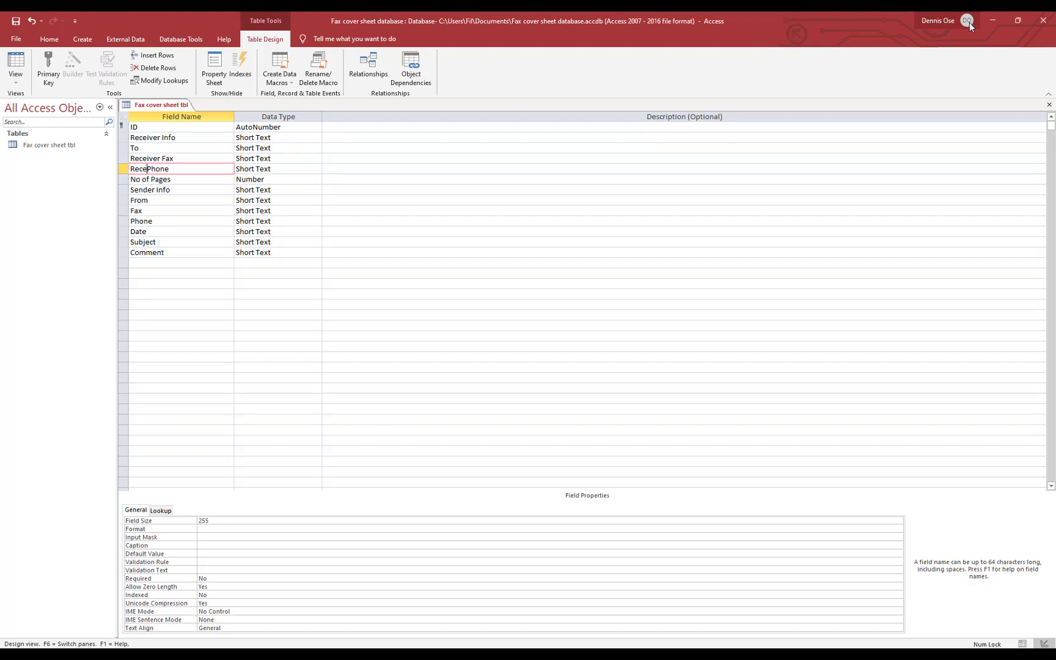
pyautogui.write('r')
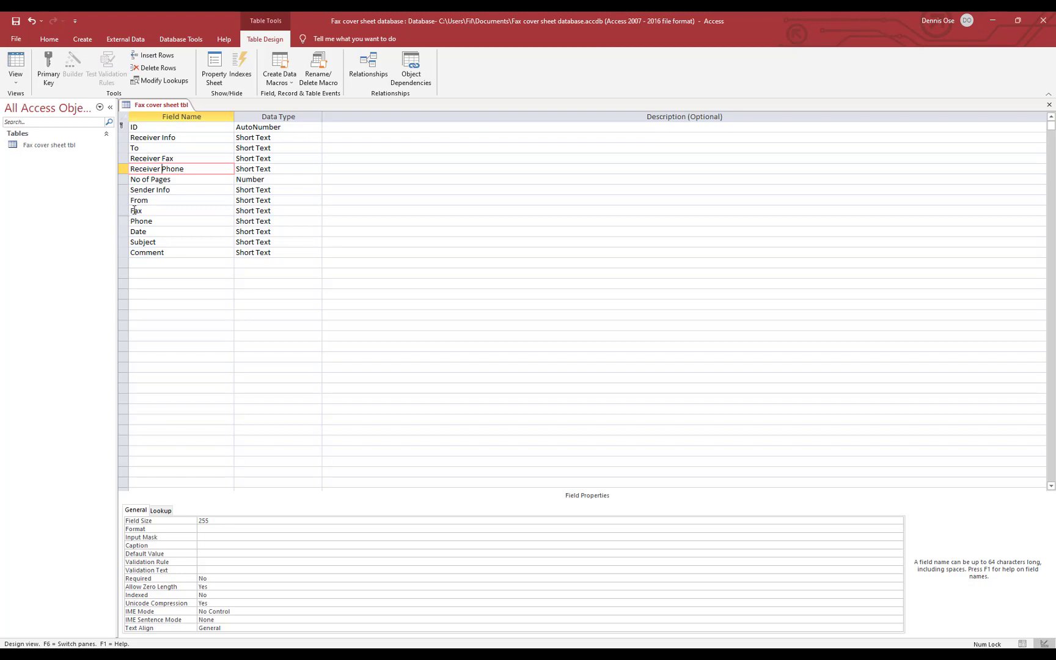
# Rename the second Fax and Phone fields to Sender Fax and Sender Phone
pyautogui.click(131, 211)
pyautogui.write('Se')
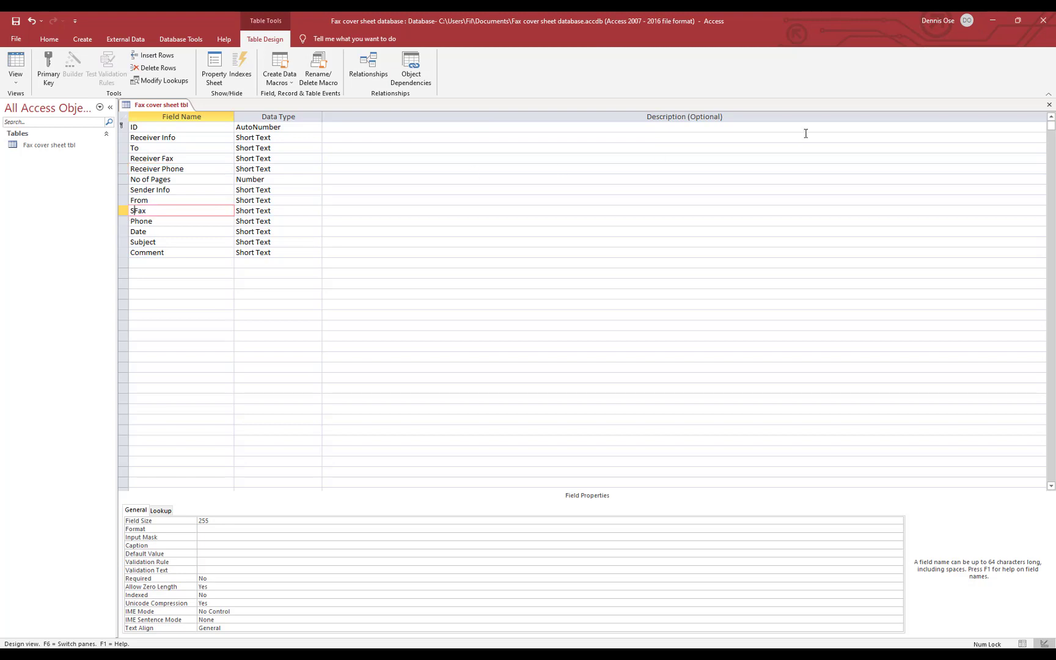
pyautogui.write('nder')
pyautogui.click(132, 223)
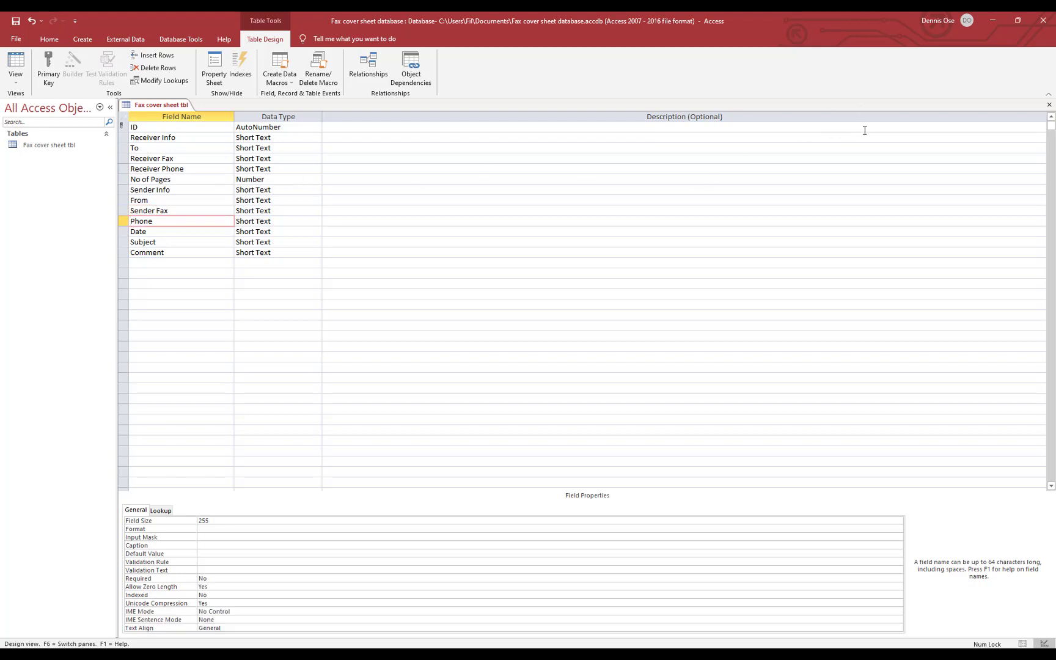
pyautogui.write('Sender')
# Make Receiver Fax a Number field; the input mask wizard refuses it as non-Text/Date
pyautogui.click(319, 160)
pyautogui.click(296, 190)
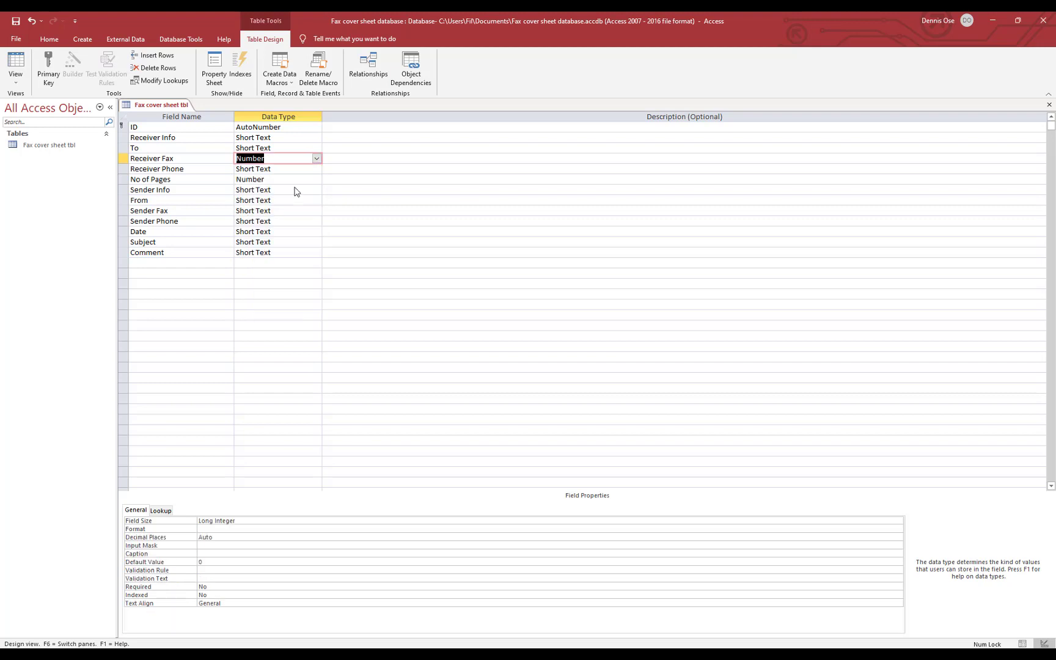
pyautogui.click(217, 544)
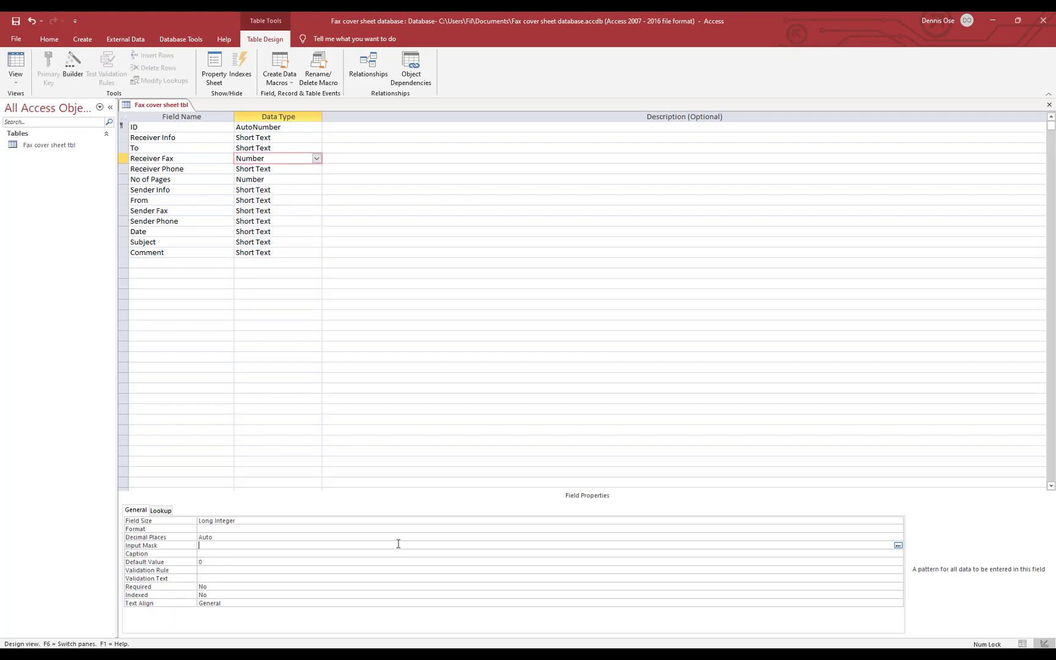
pyautogui.click(898, 546)
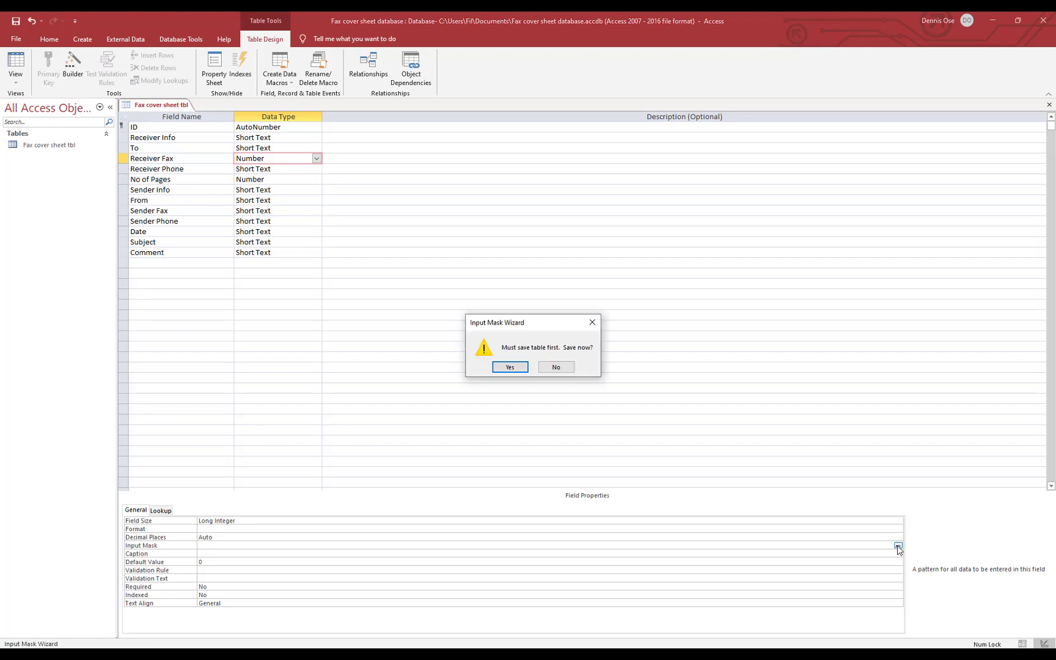
pyautogui.click(505, 370)
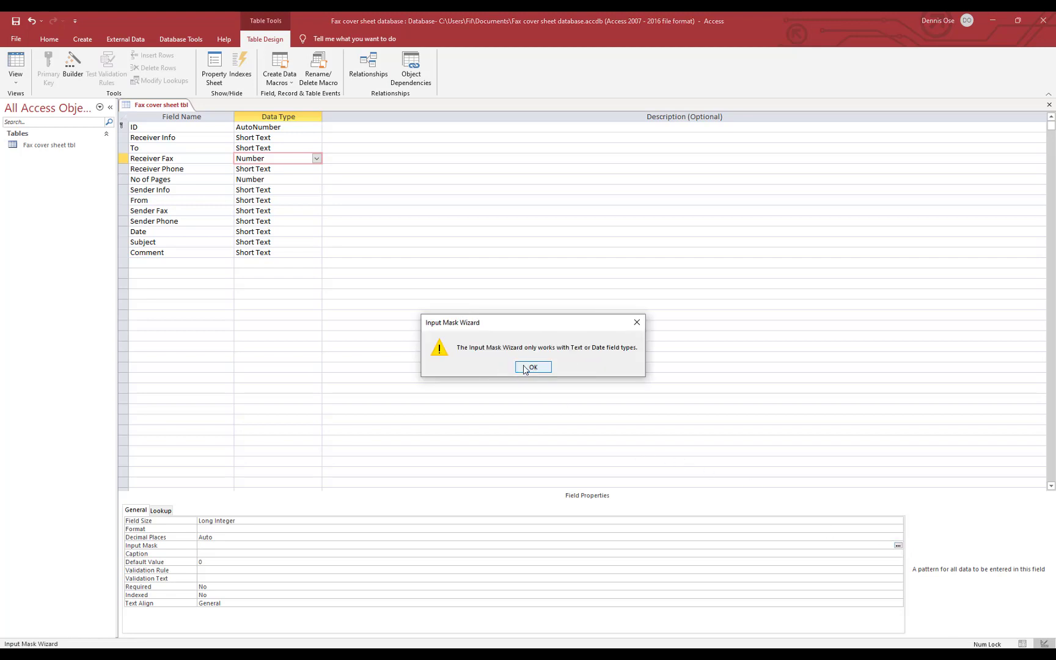
pyautogui.click(524, 368)
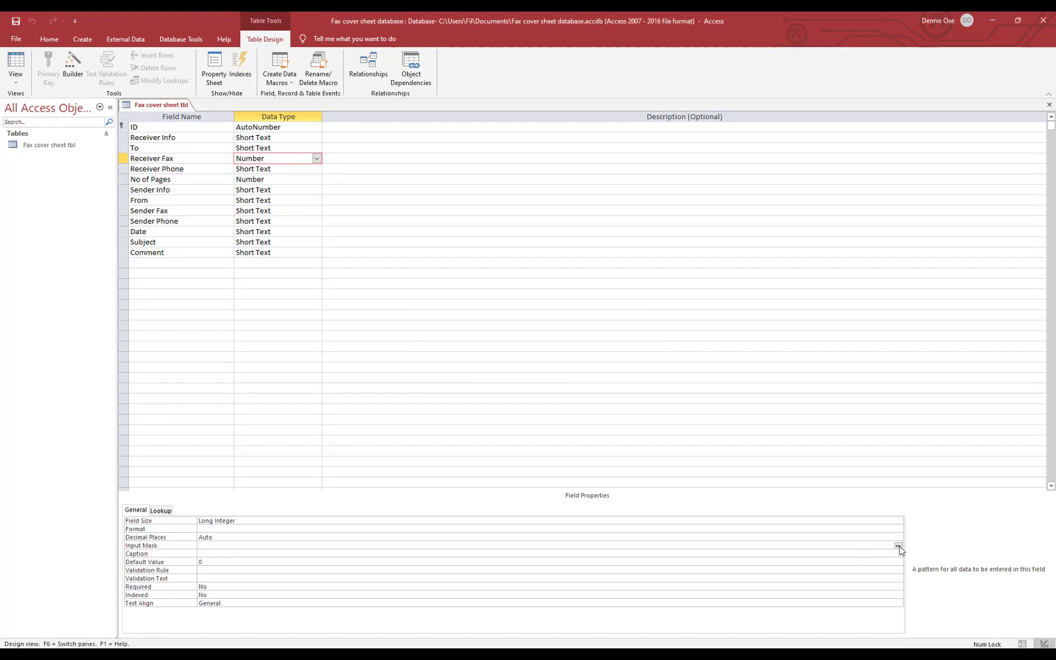
pyautogui.click(898, 545)
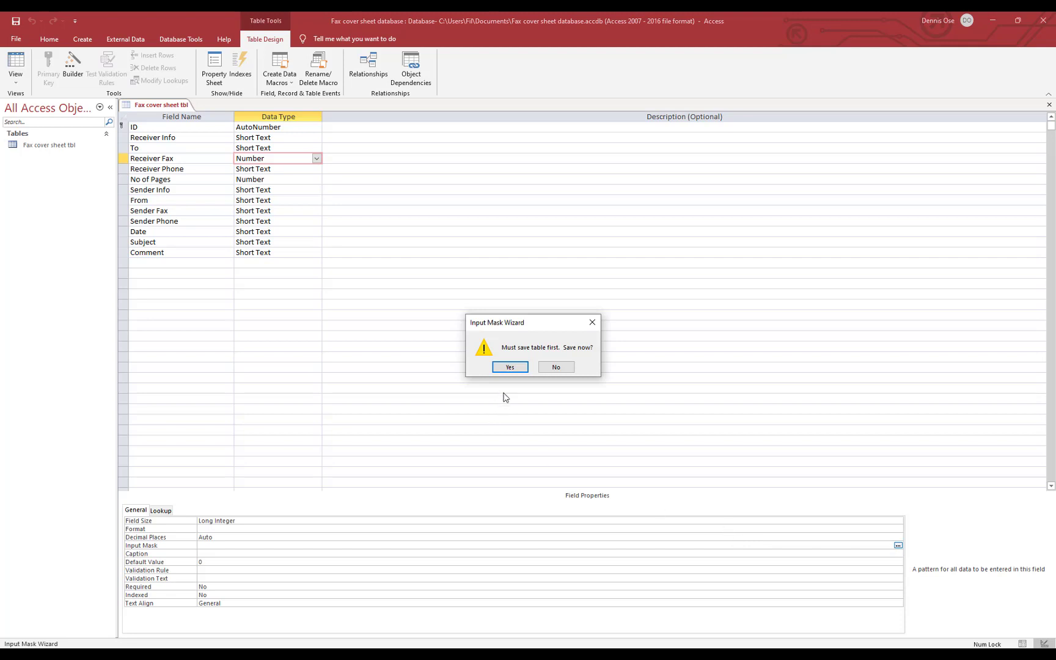
pyautogui.click(515, 367)
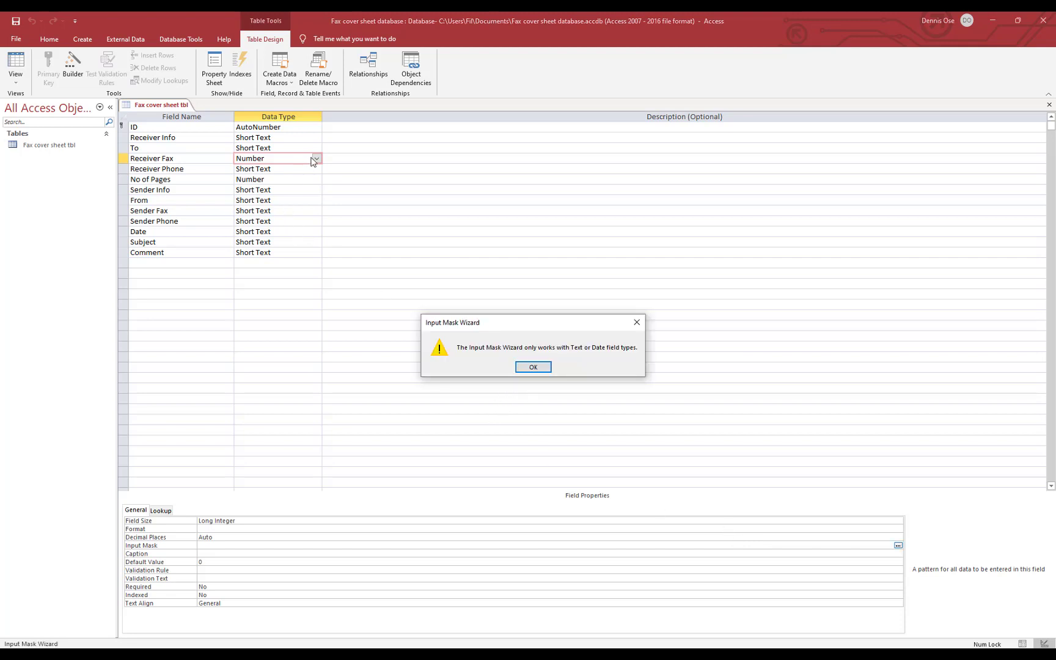
pyautogui.click(544, 369)
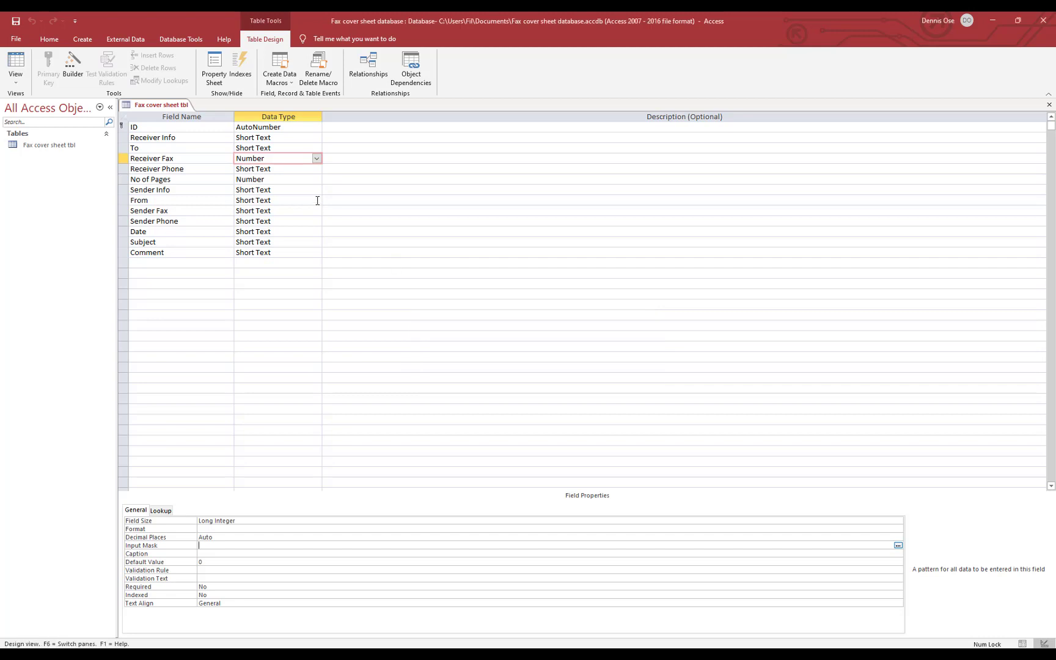
pyautogui.click(316, 159)
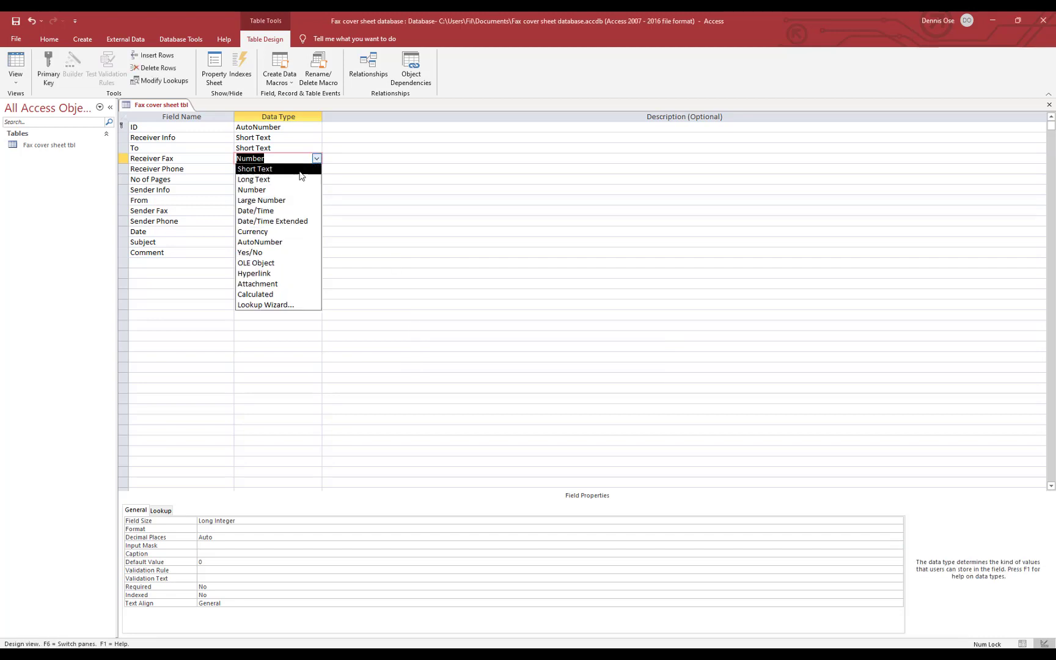
pyautogui.click(300, 171)
pyautogui.click(894, 522)
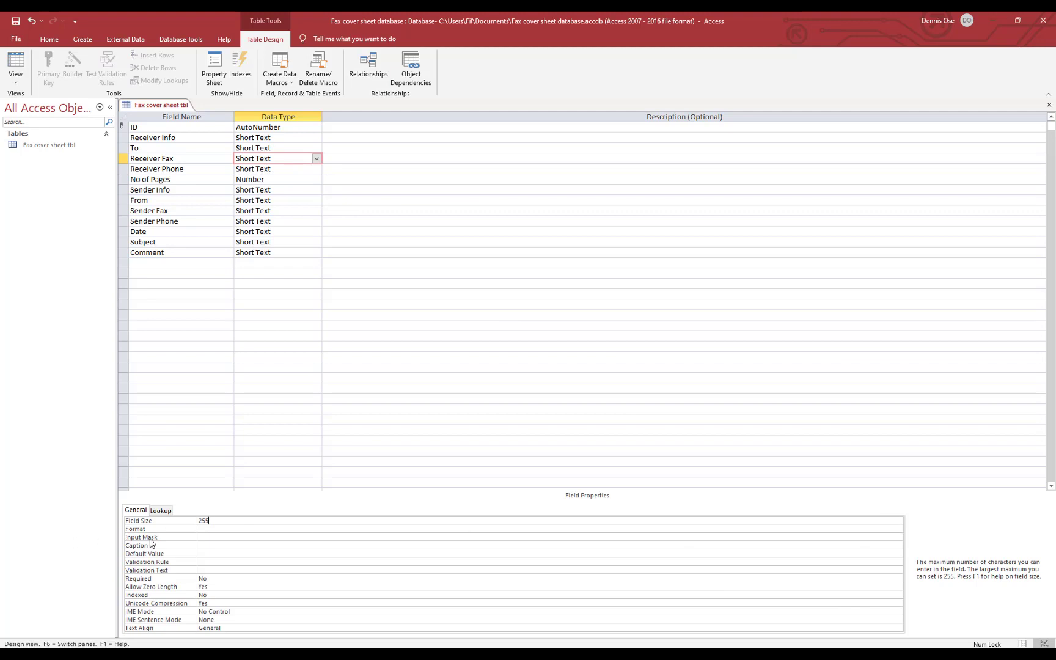
pyautogui.click(227, 537)
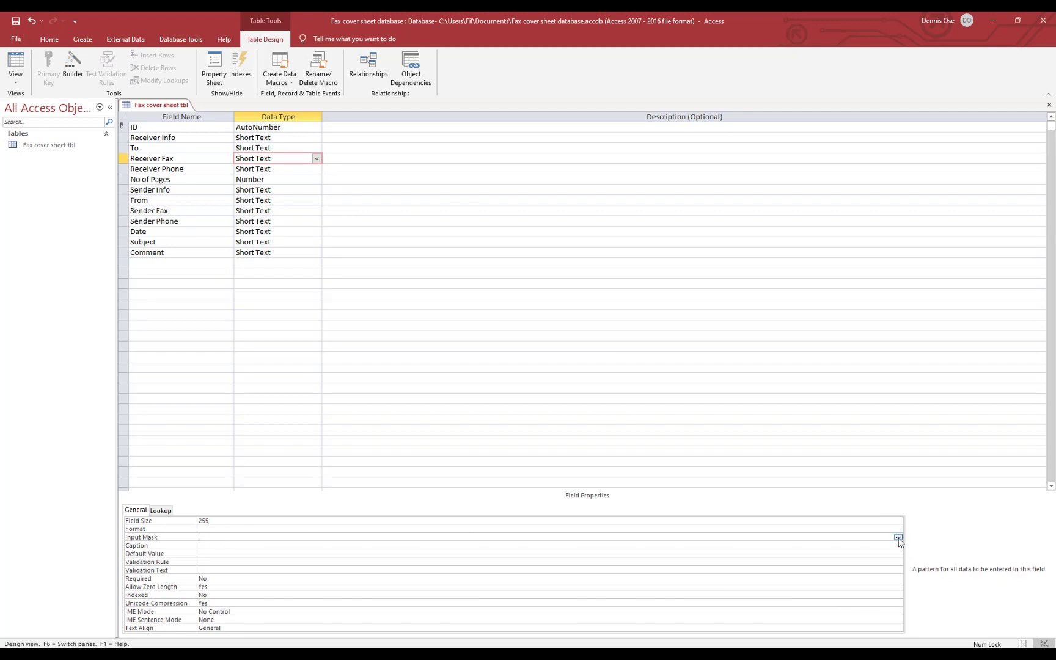
pyautogui.click(898, 538)
pyautogui.click(518, 368)
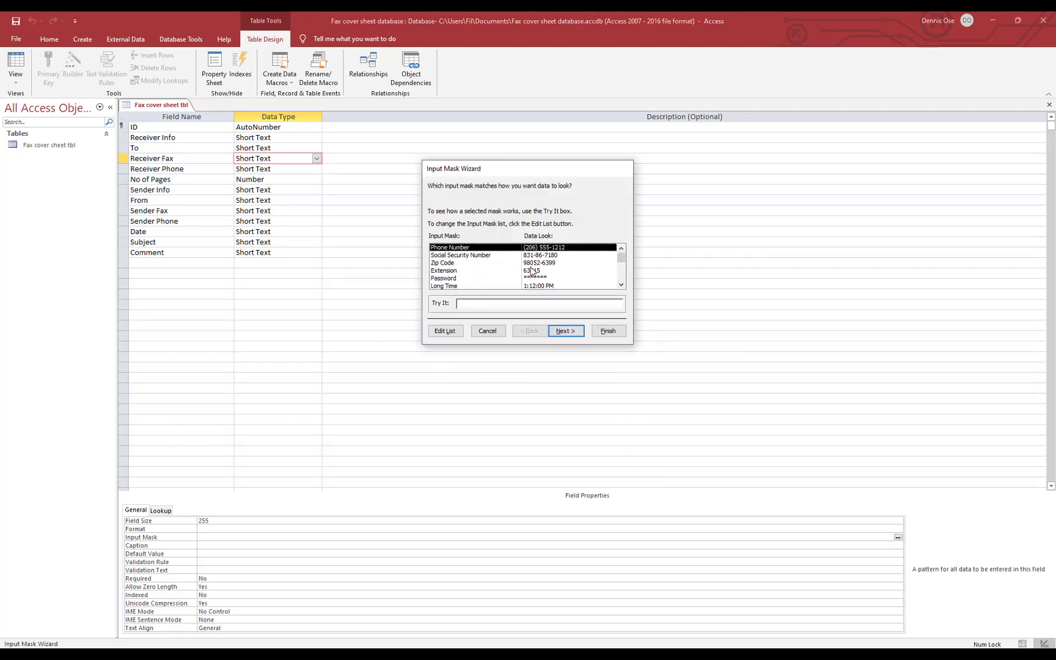
pyautogui.scroll(-1, 496, 263)
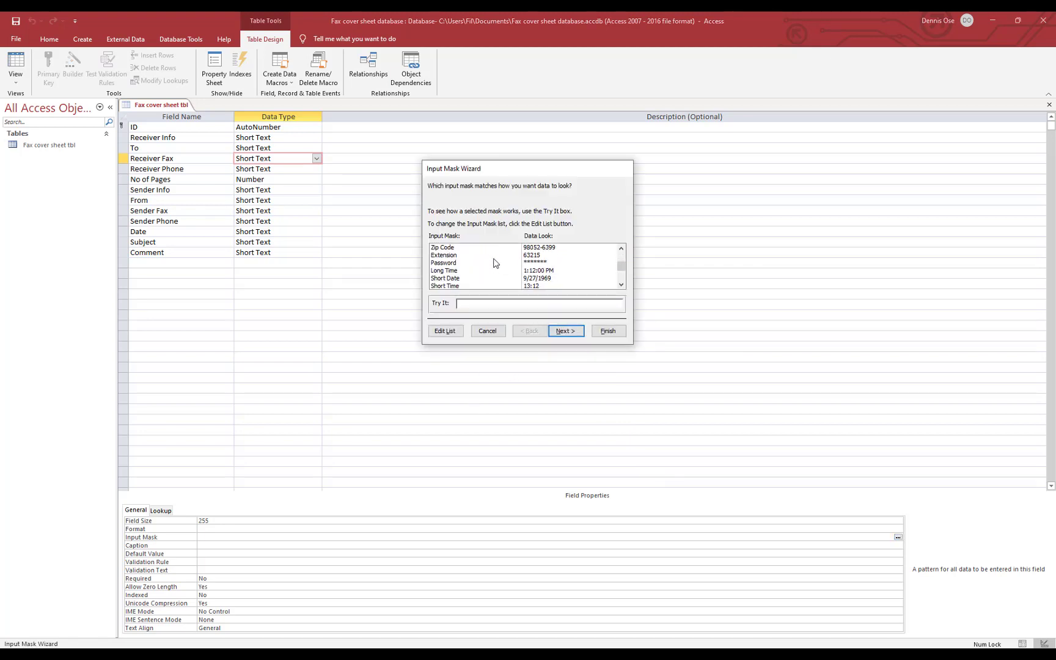
pyautogui.scroll(-1, 495, 263)
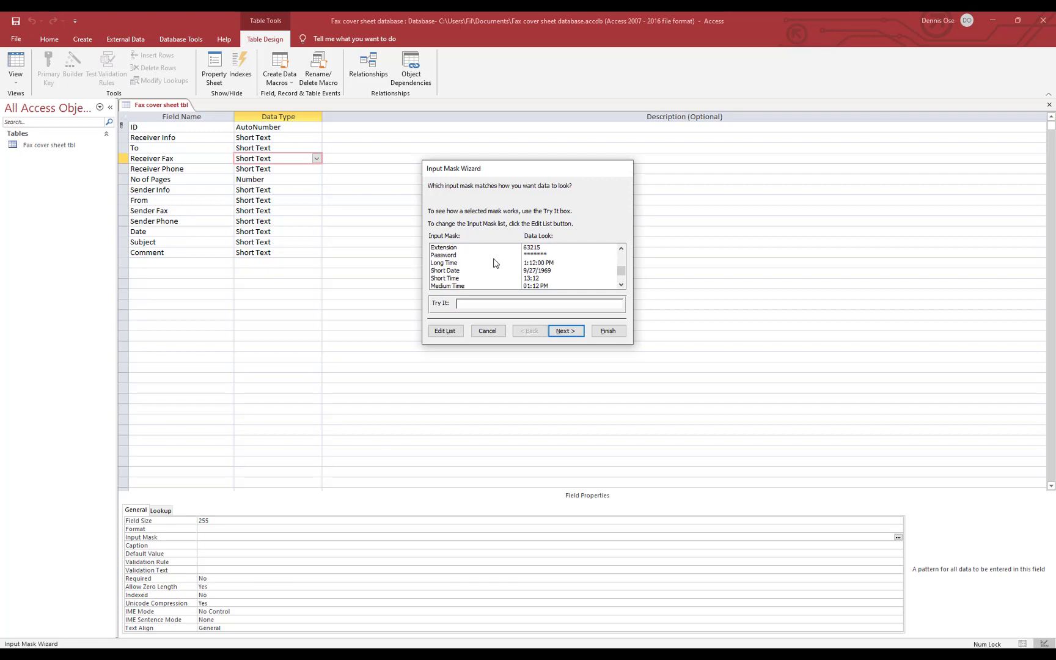
pyautogui.scroll(-1, 495, 263)
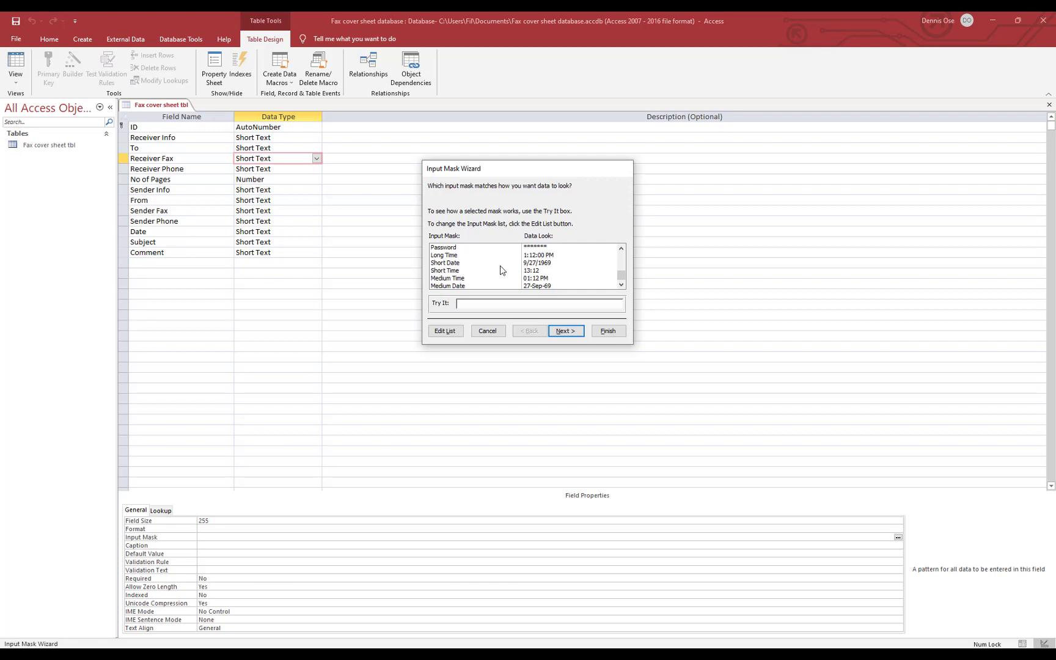
pyautogui.scroll(4, 500, 270)
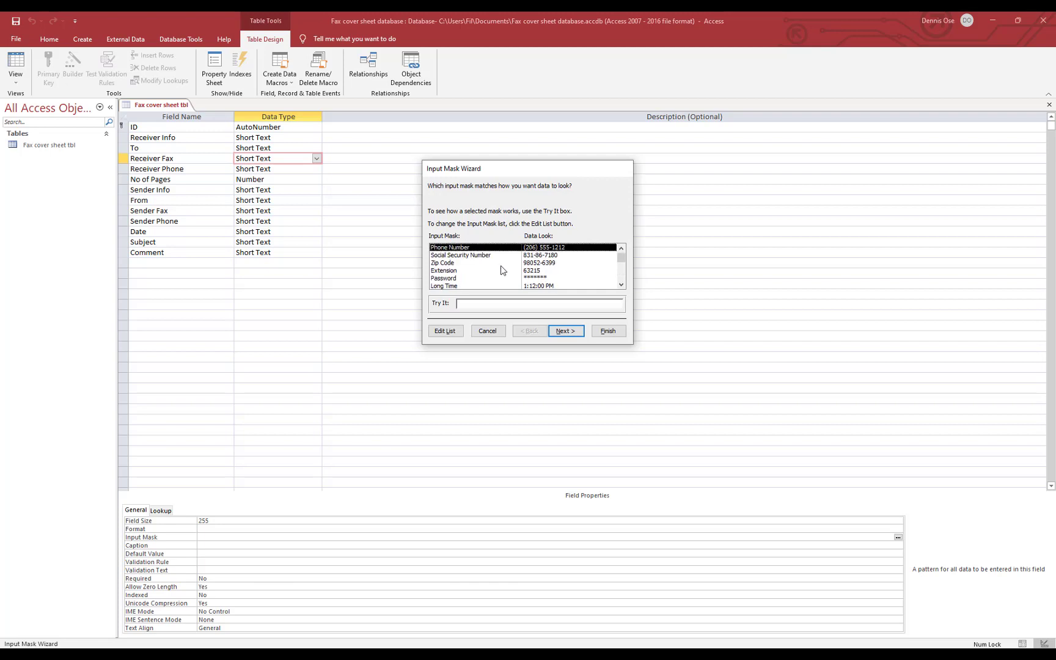
pyautogui.click(609, 333)
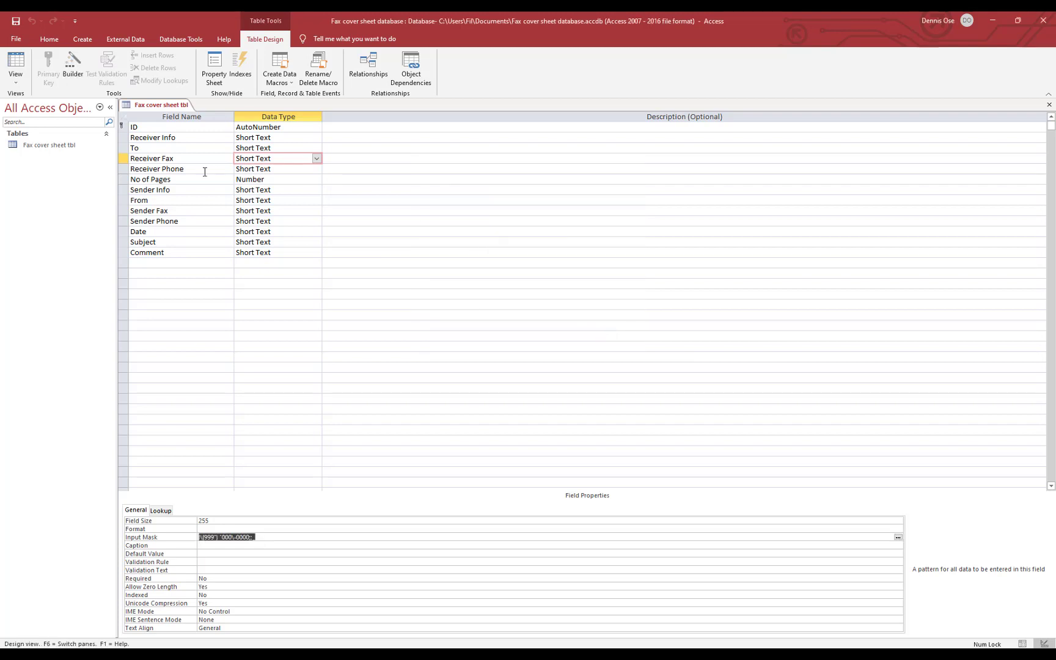
# Apply the Phone Number input mask to Receiver Phone and Sender Fax
pyautogui.click(287, 170)
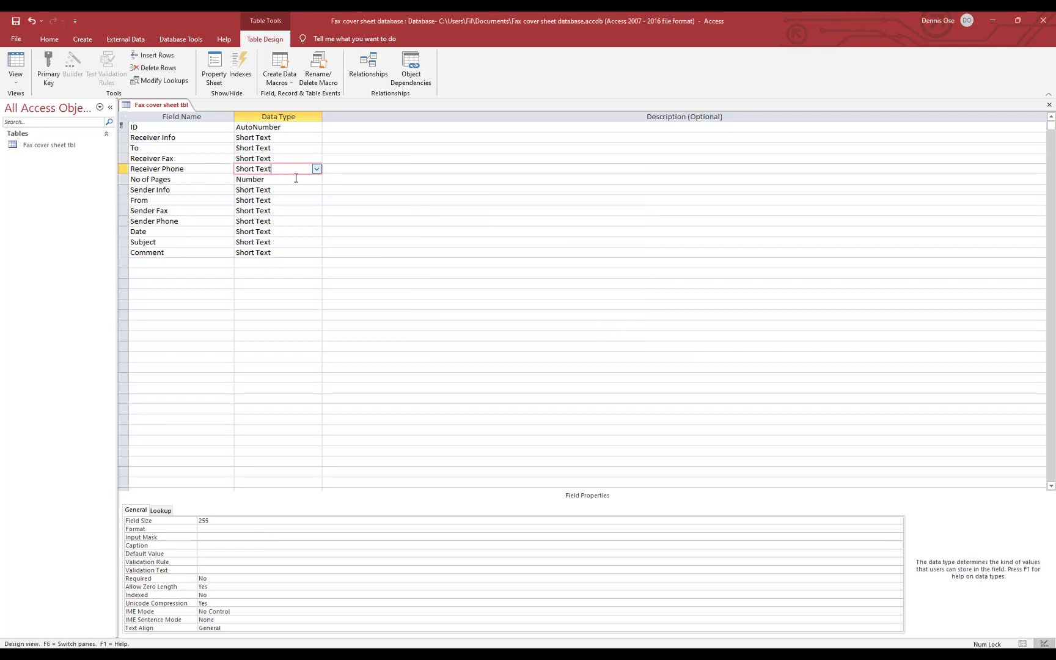
pyautogui.click(204, 538)
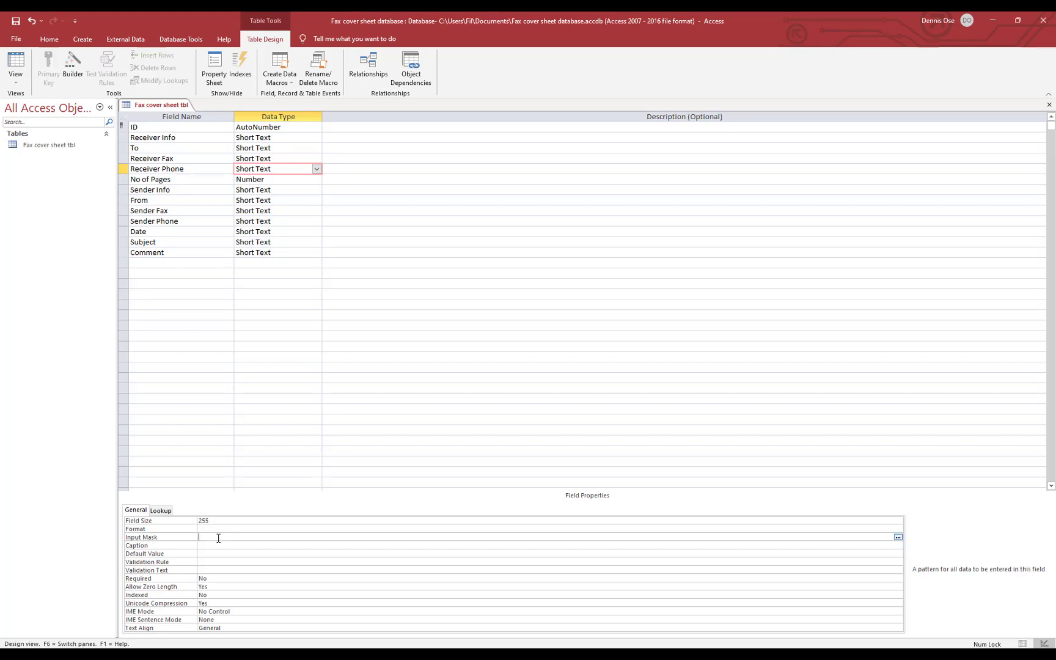
pyautogui.click(899, 538)
pyautogui.click(510, 367)
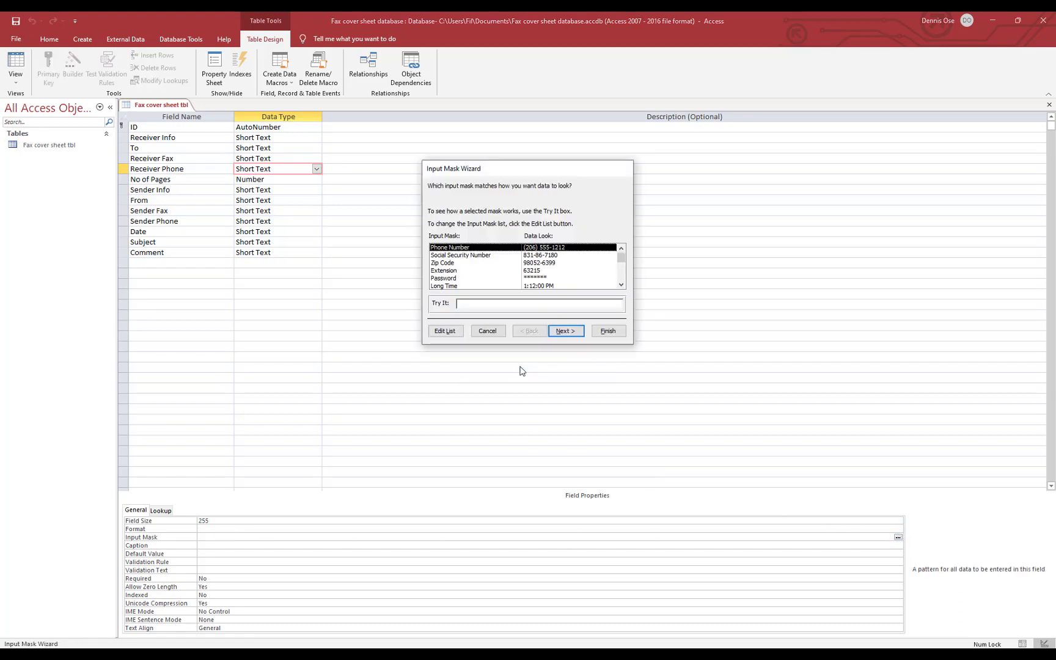
pyautogui.click(609, 331)
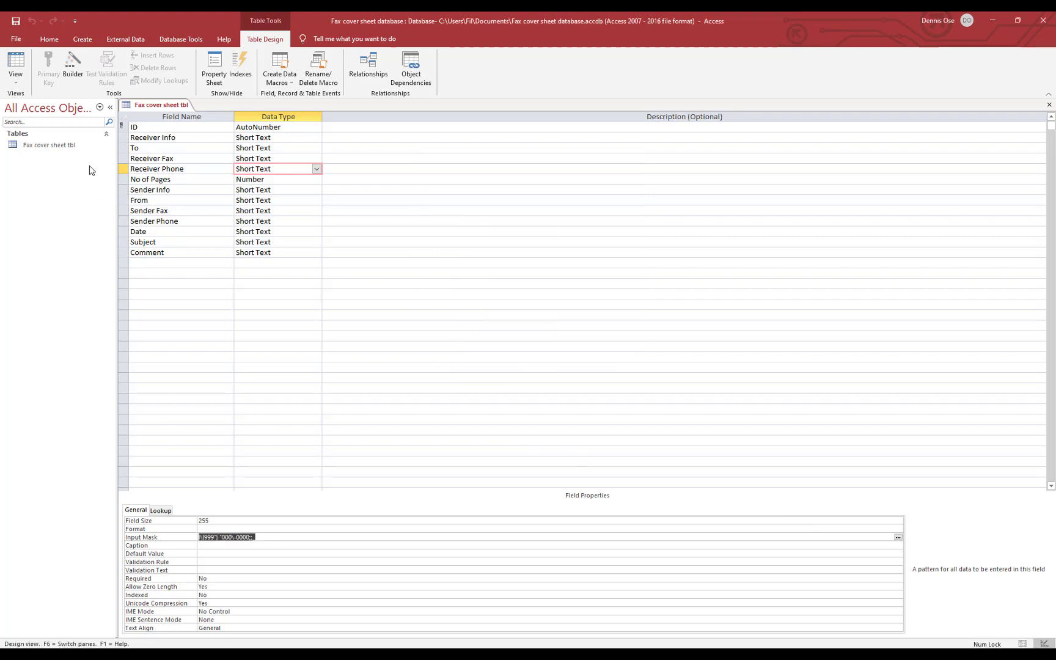
pyautogui.click(261, 211)
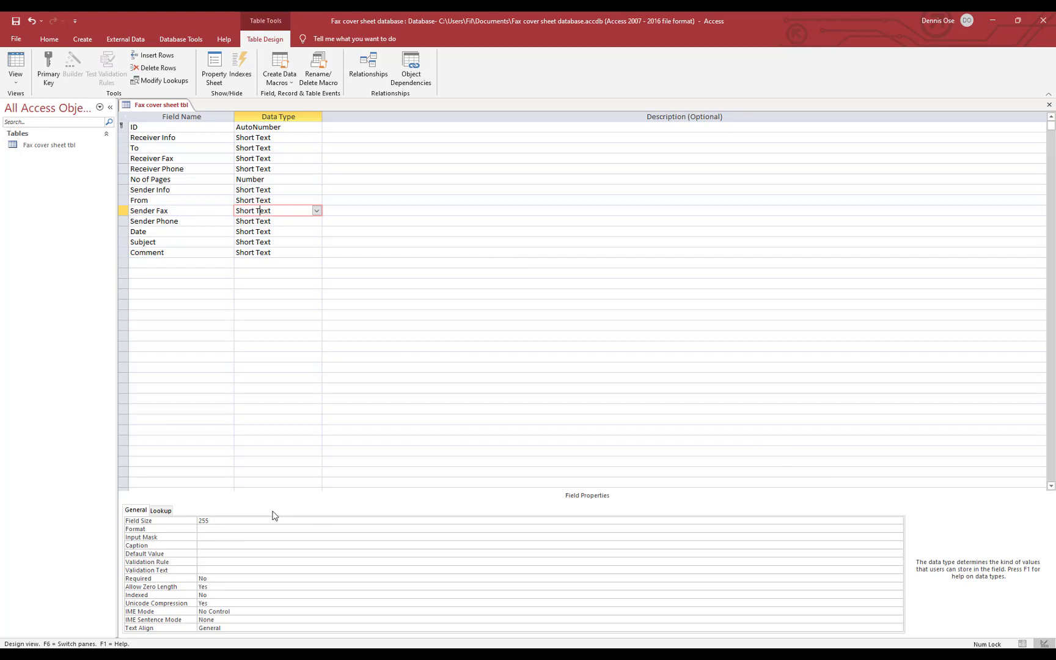
pyautogui.click(189, 538)
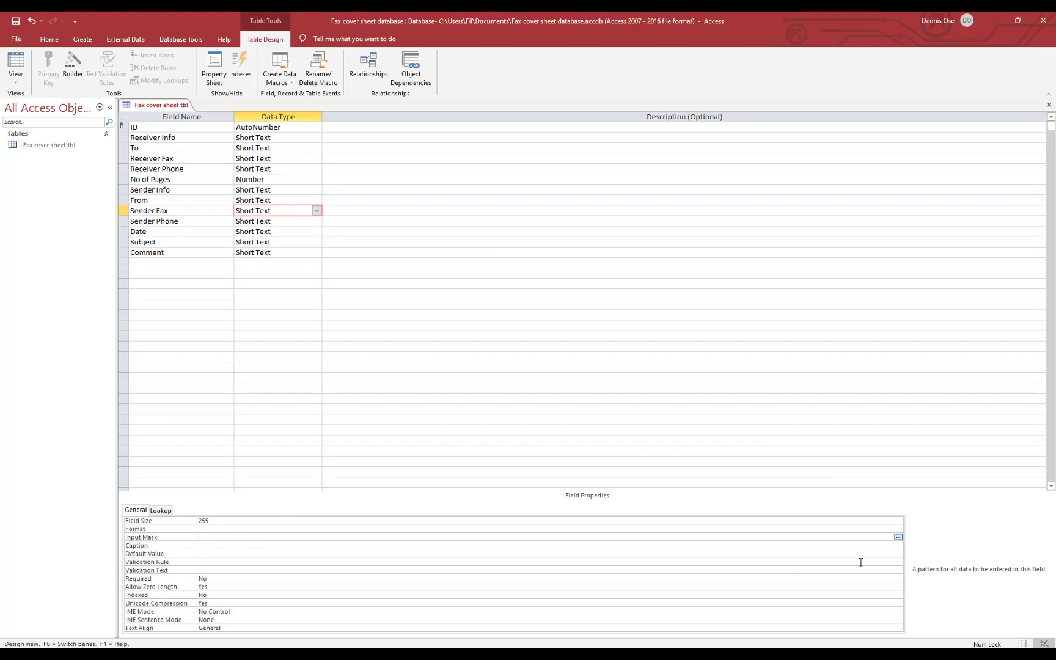
pyautogui.click(898, 538)
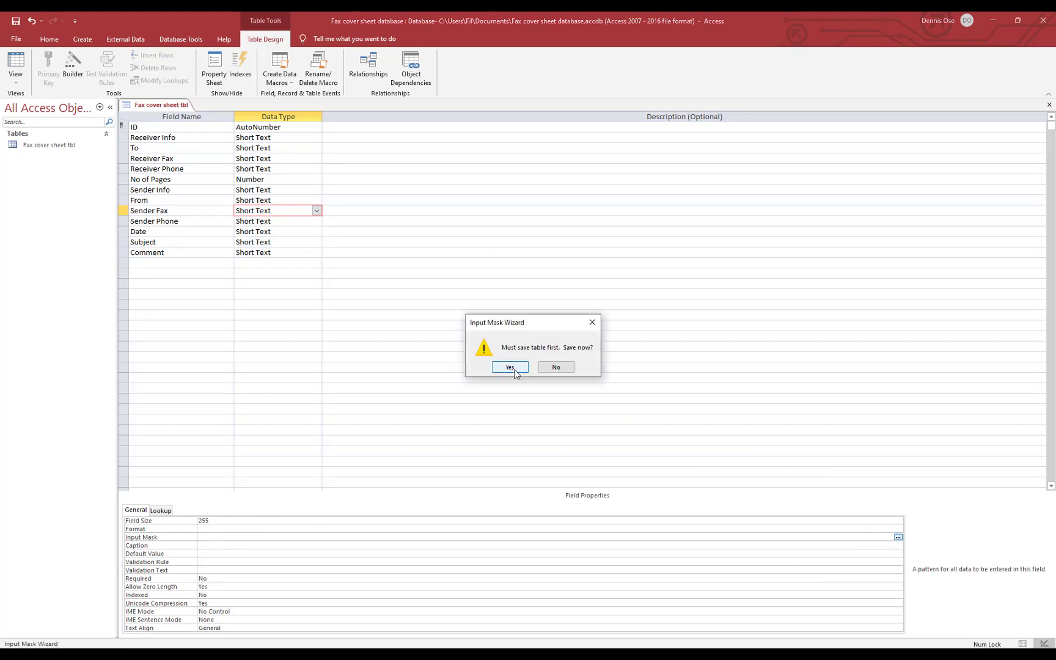
pyautogui.click(512, 369)
pyautogui.click(595, 331)
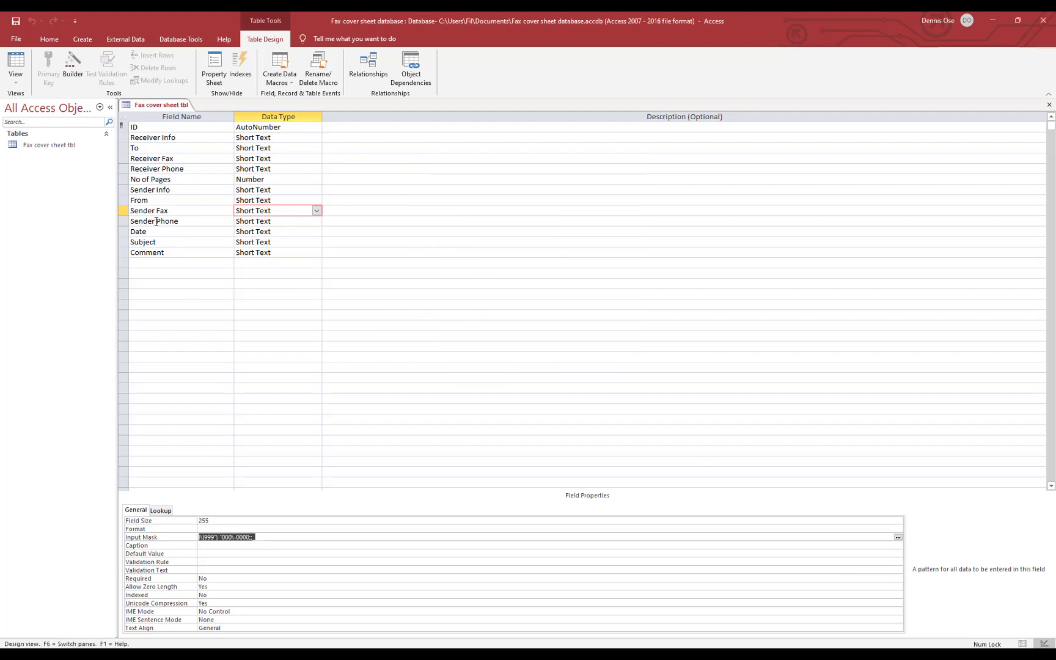
# Apply the same Phone Number input mask to Sender Phone
pyautogui.click(269, 222)
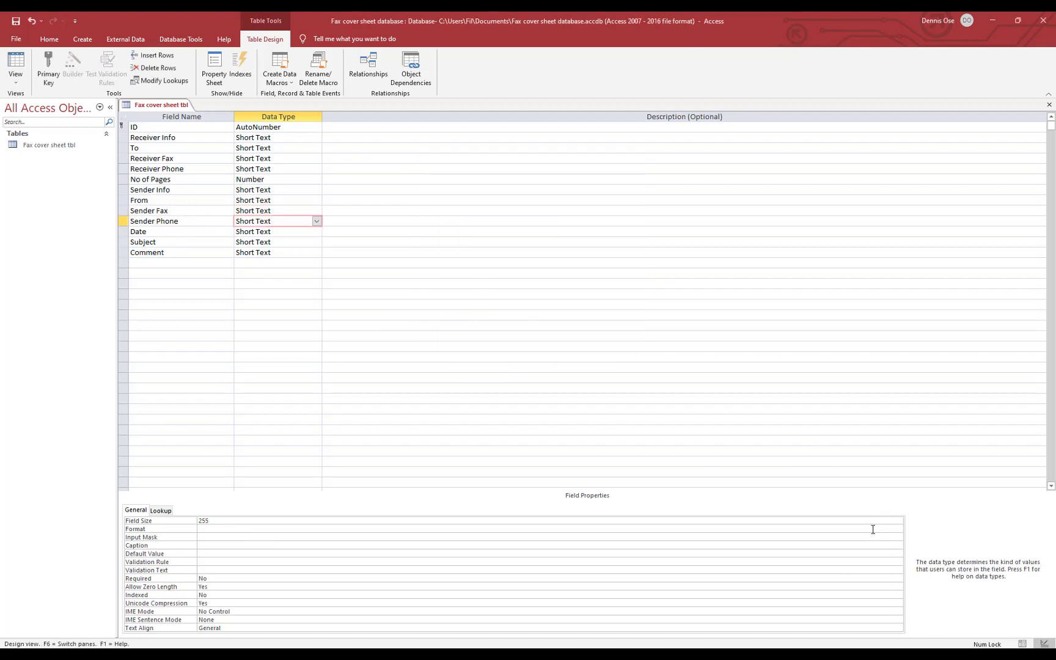
pyautogui.click(209, 538)
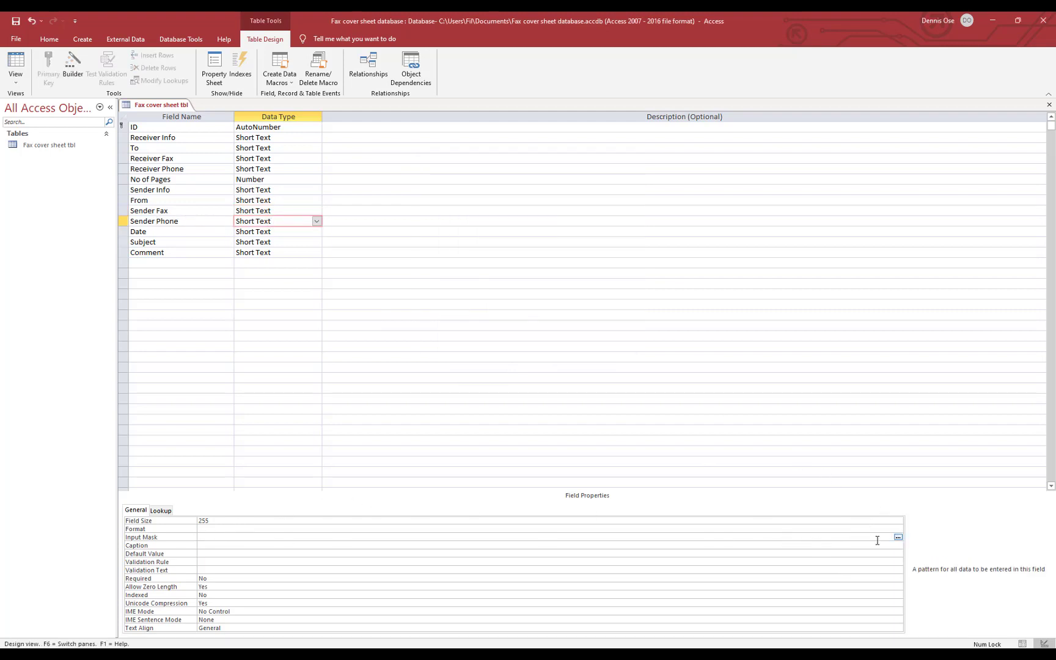
pyautogui.click(899, 537)
pyautogui.click(510, 369)
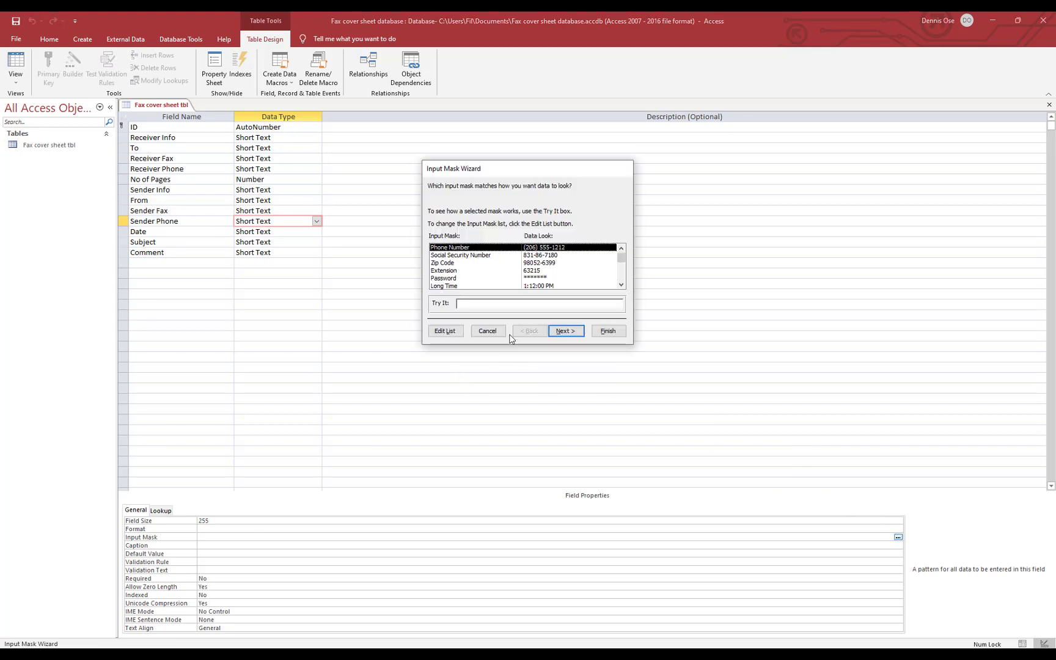
pyautogui.click(607, 333)
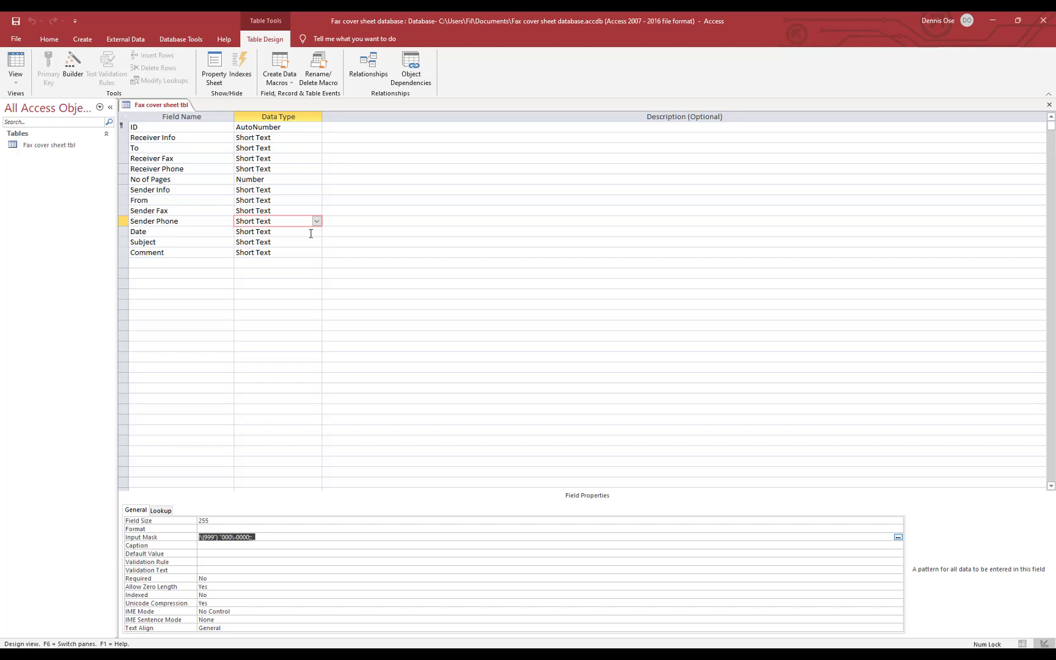
pyautogui.click(309, 234)
pyautogui.click(317, 232)
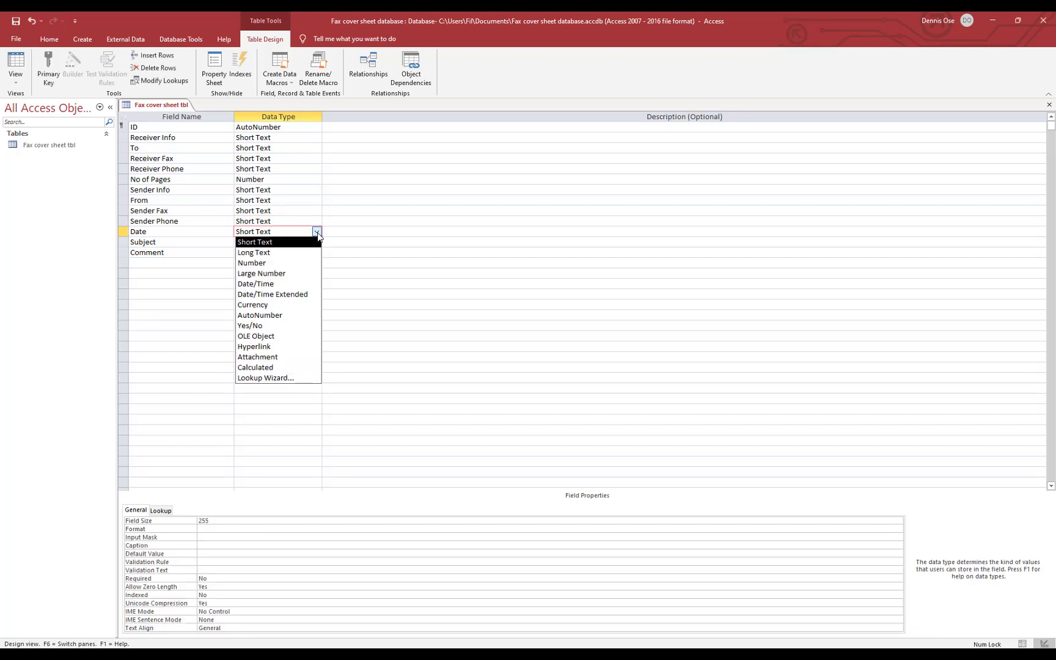
# Make Date a Date/Time field, save the table and switch to Datasheet View
pyautogui.click(291, 284)
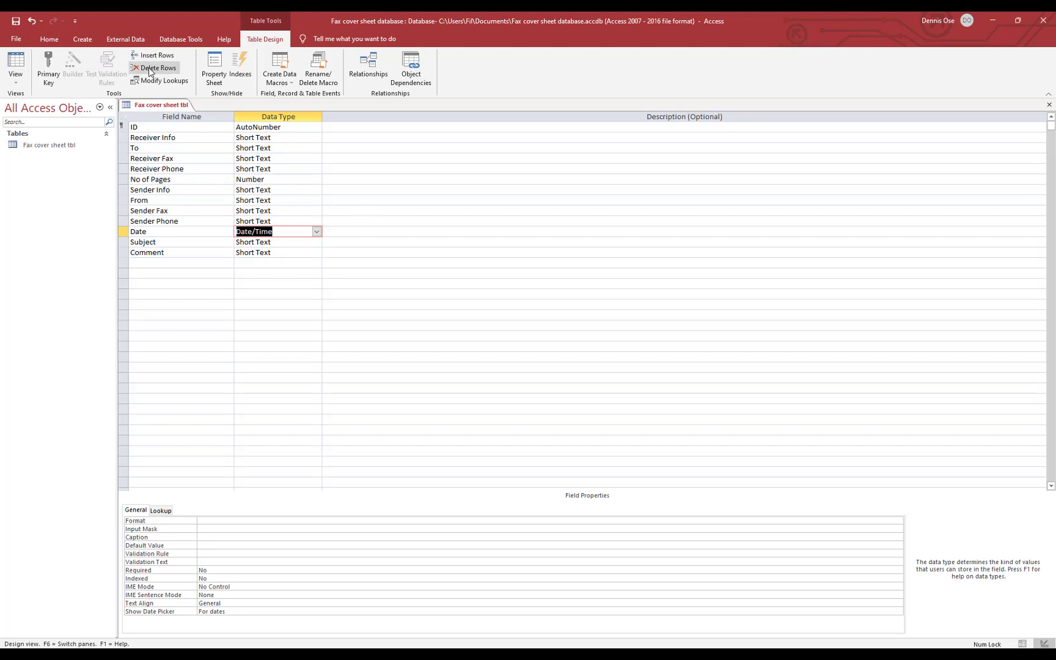
pyautogui.rightClick(159, 107)
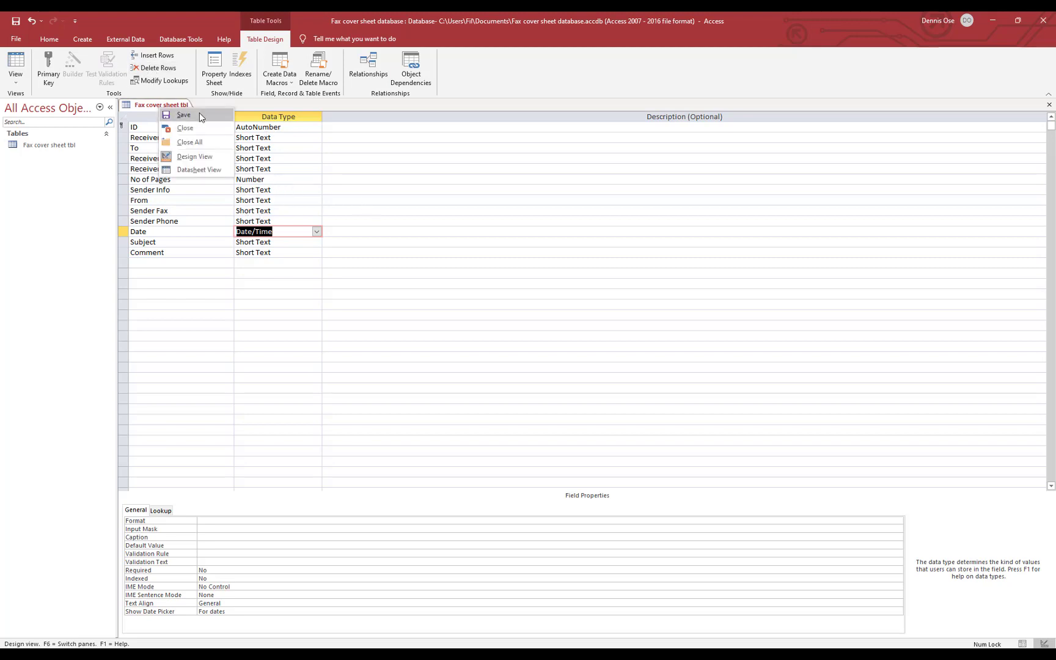
pyautogui.click(197, 115)
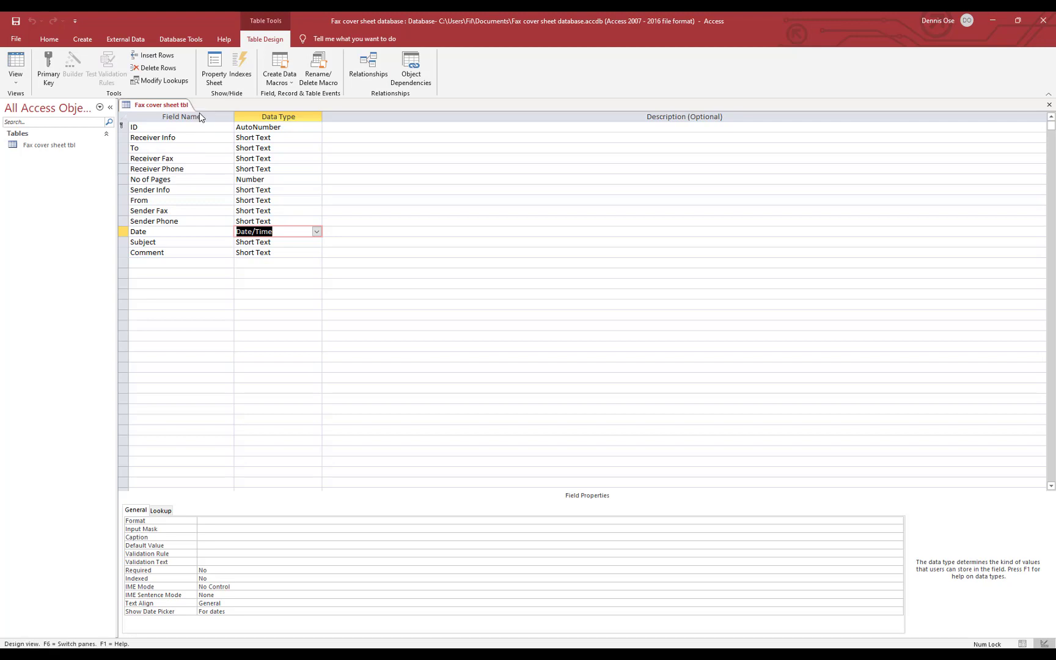
pyautogui.click(16, 61)
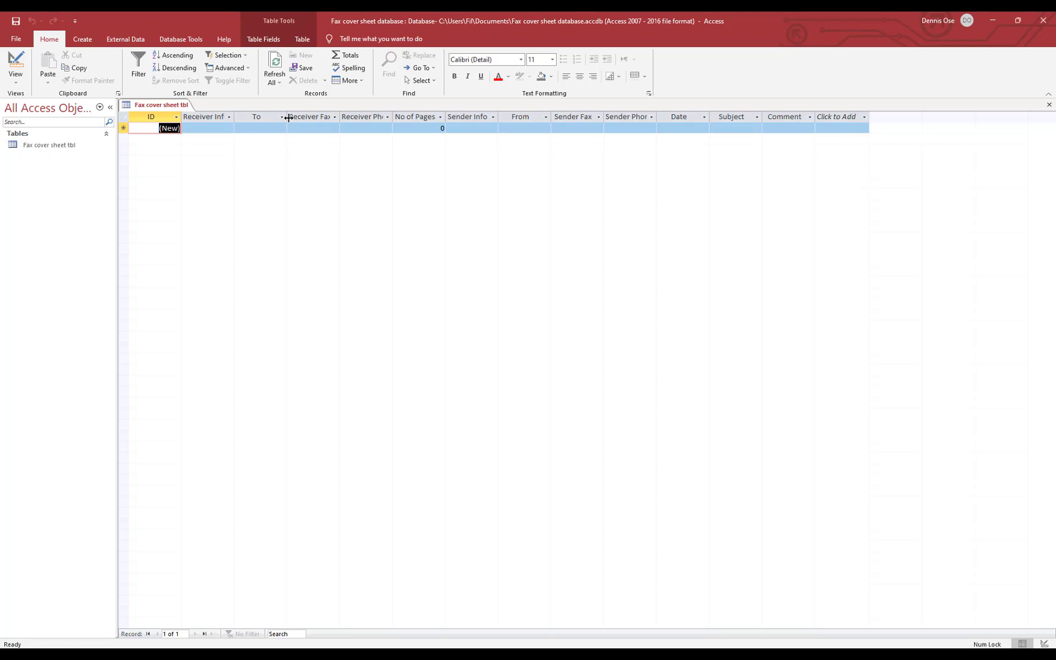
# Enter 'Name' in the To field of the first record
pyautogui.click(261, 127)
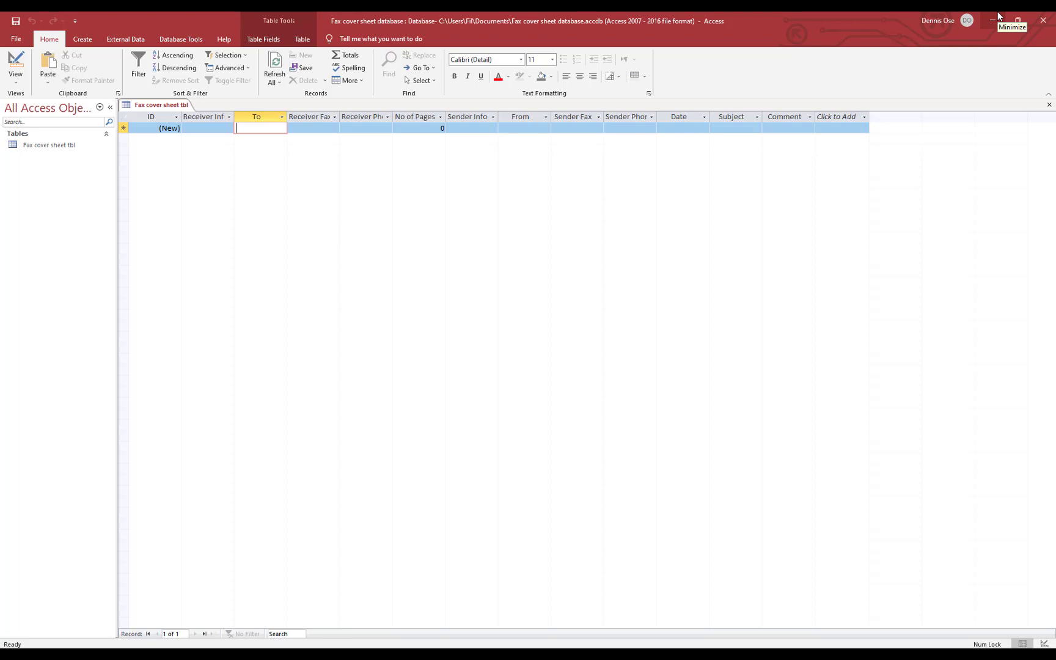
pyautogui.write('Name')
pyautogui.press('Tab')
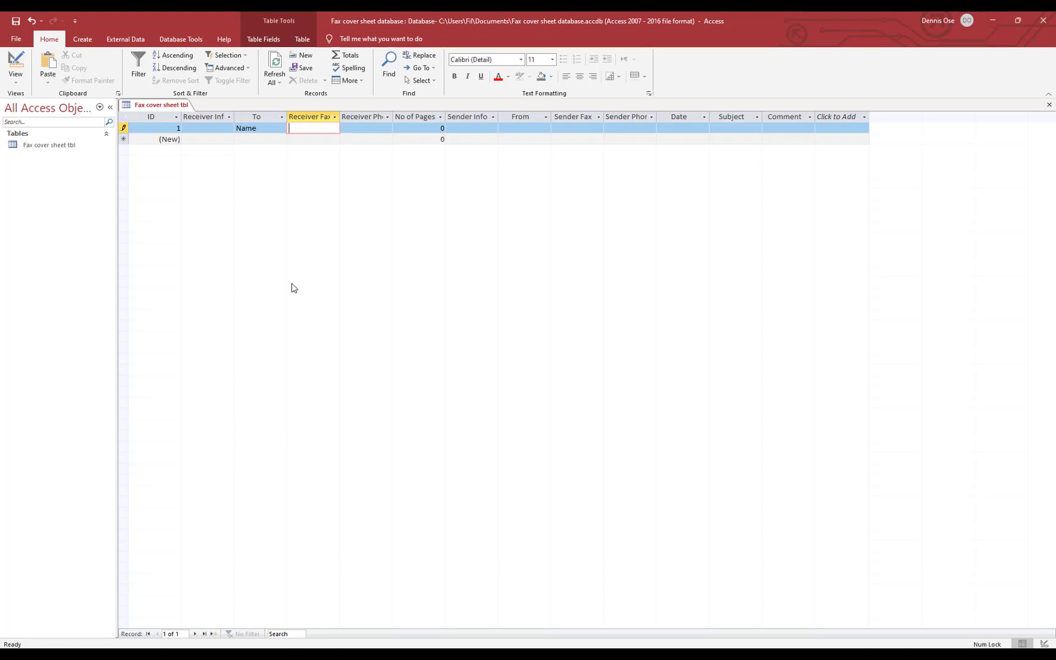
# Fit the Receiver Fax, Receiver Phone, Sender Info and From columns to their headers
pyautogui.moveTo(339, 116); pyautogui.dragTo(345, 116)
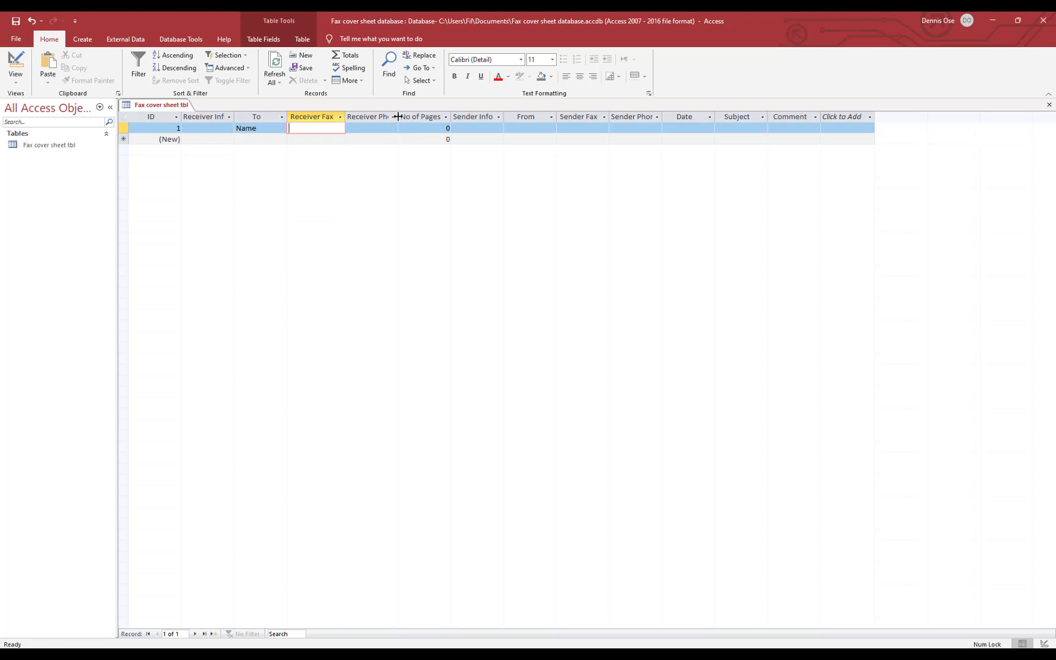
pyautogui.doubleClick(398, 116)
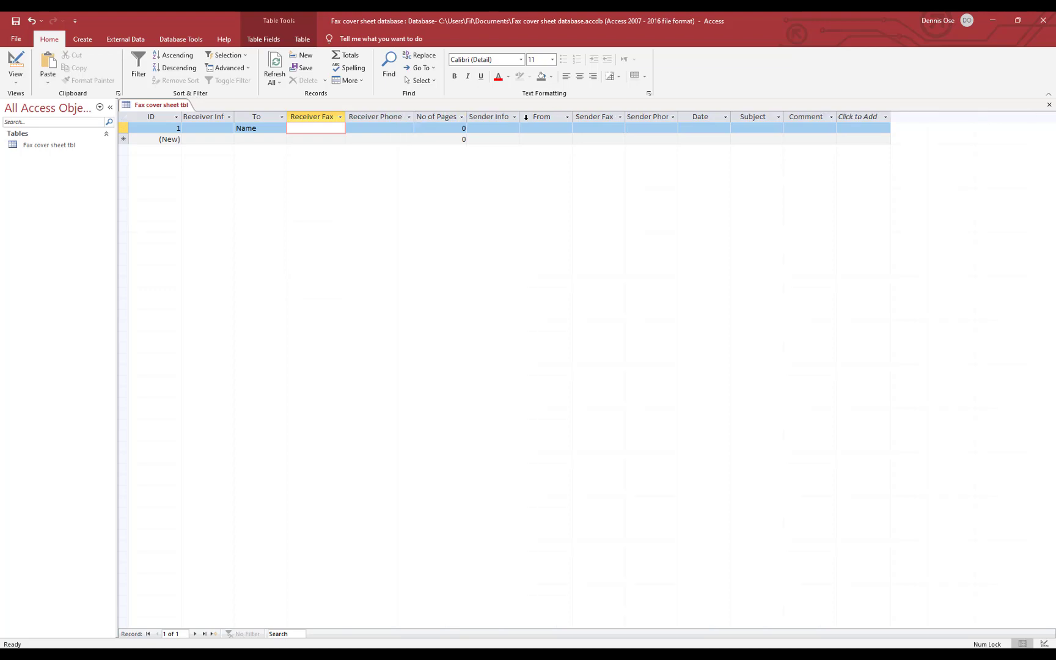
pyautogui.doubleClick(520, 117)
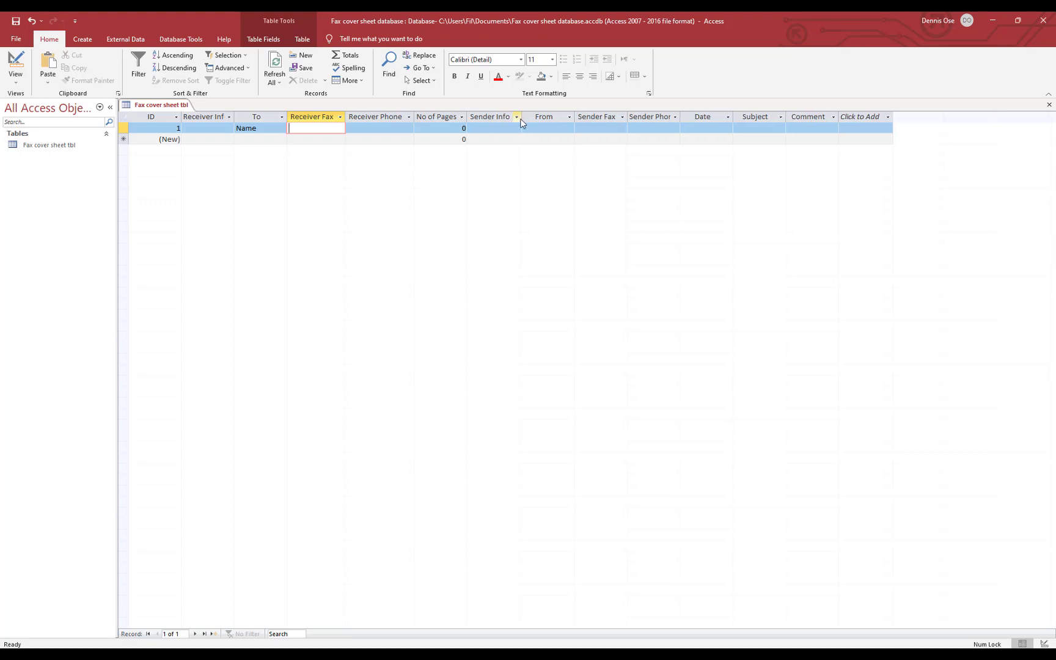
pyautogui.doubleClick(575, 118)
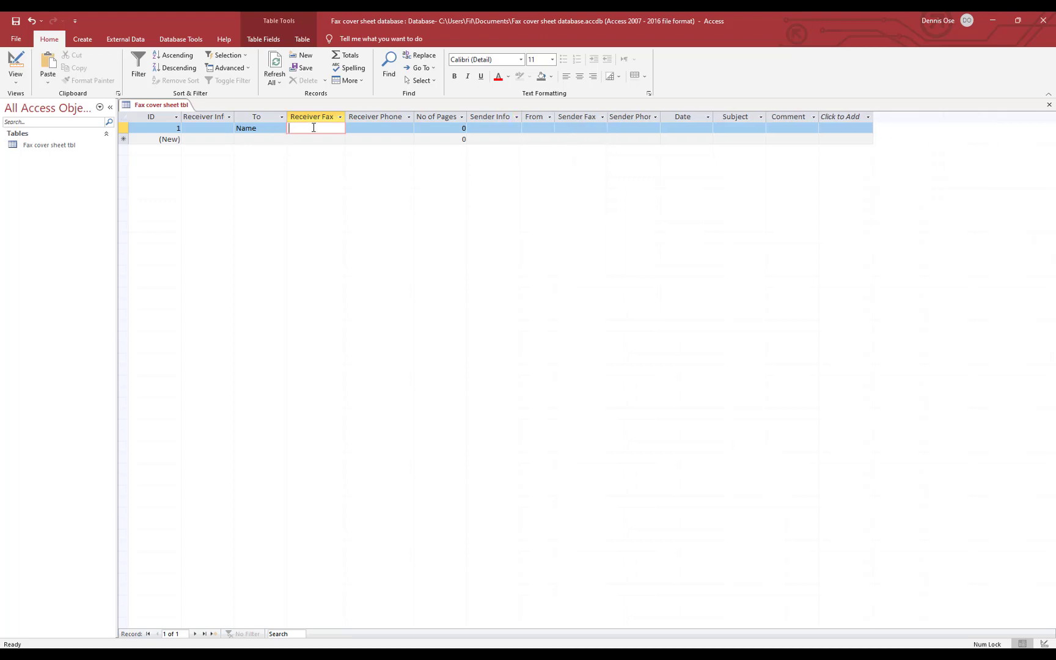
# Enter the receiver's fax and phone numbers and 3 pages in record 1
pyautogui.click(314, 127)
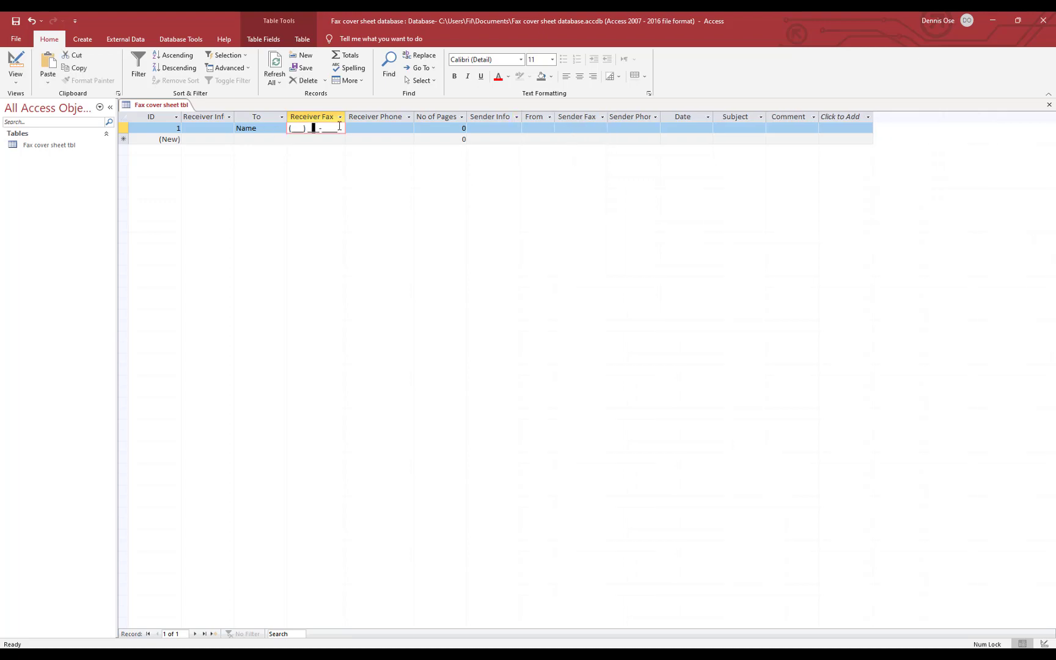
pyautogui.click(294, 128)
pyautogui.write('156) 356-5633')
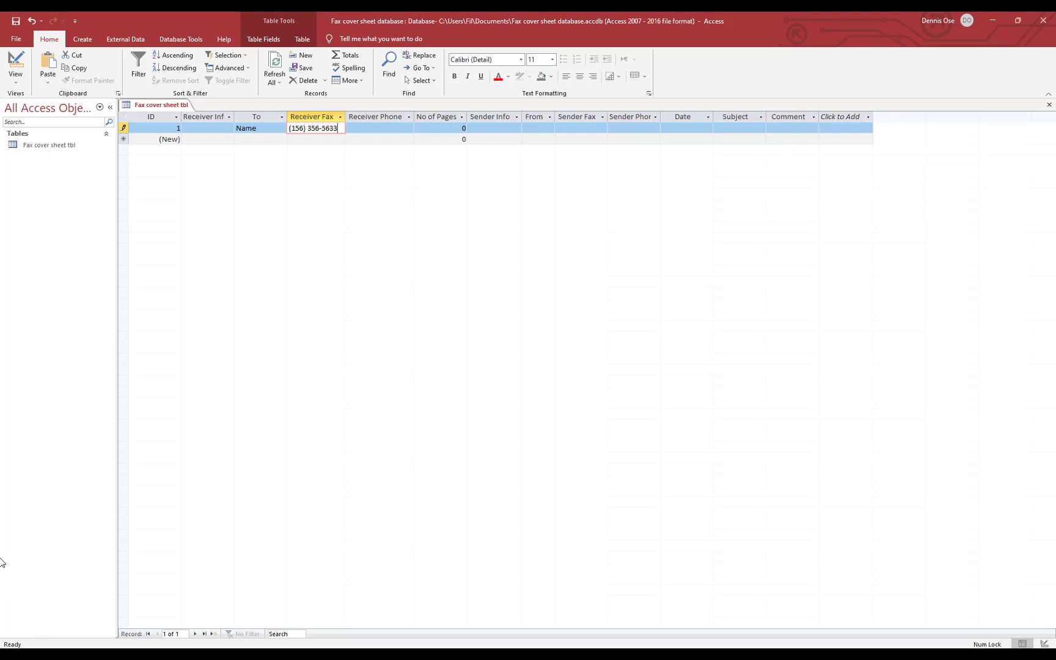
pyautogui.press('Tab')
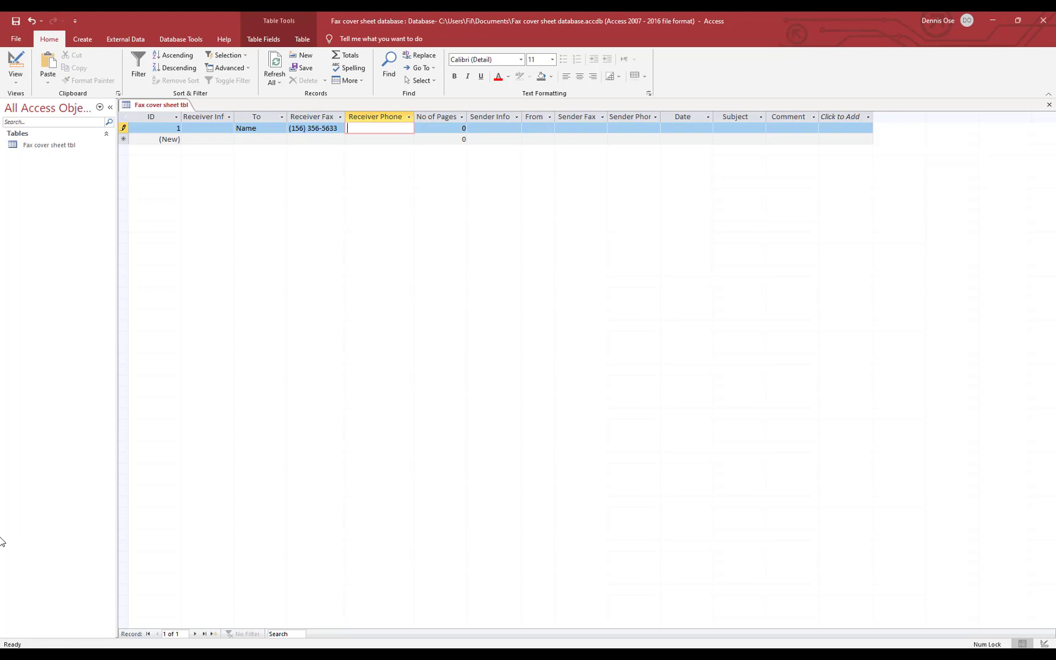
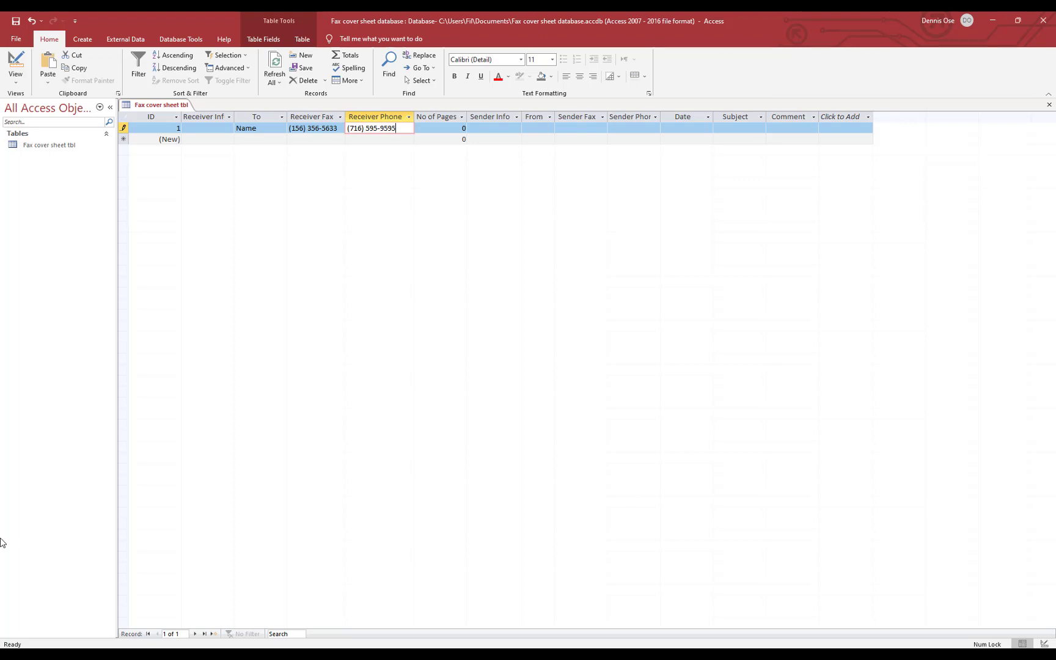
pyautogui.press('Tab')
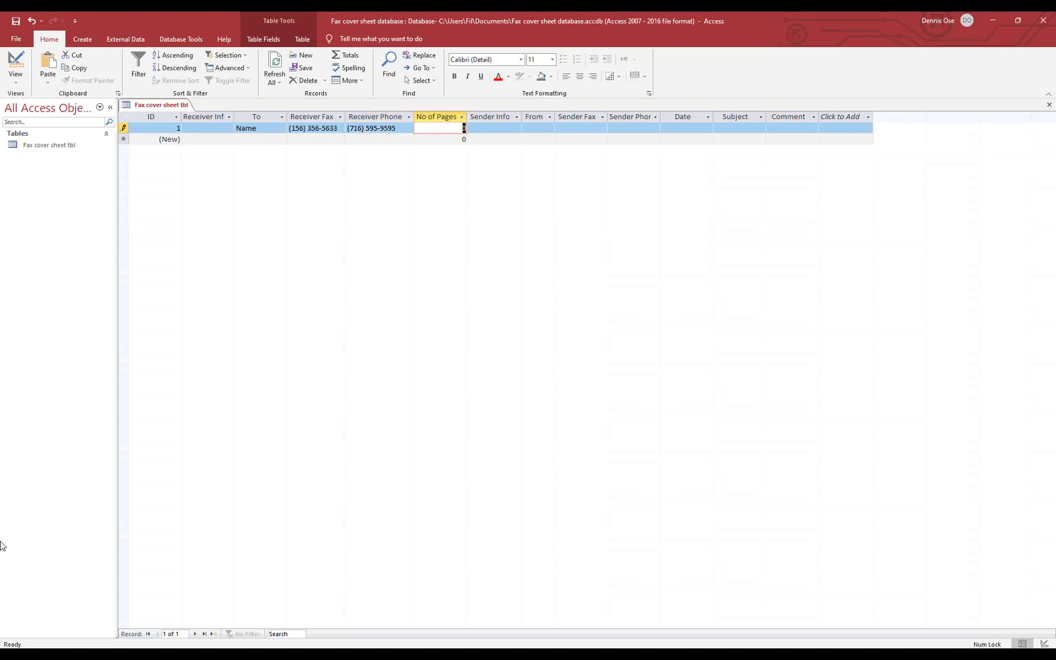
pyautogui.write('3')
pyautogui.press('Tab')
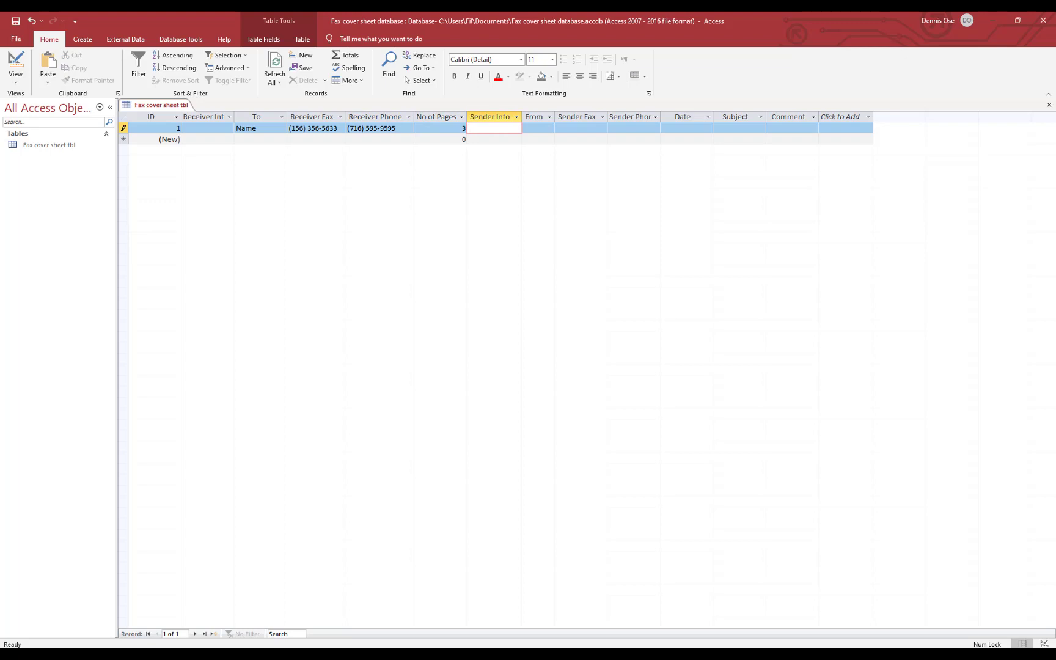
# Fill in From as 'Your Name' and add the sender's fax and phone numbers
pyautogui.press('Tab')
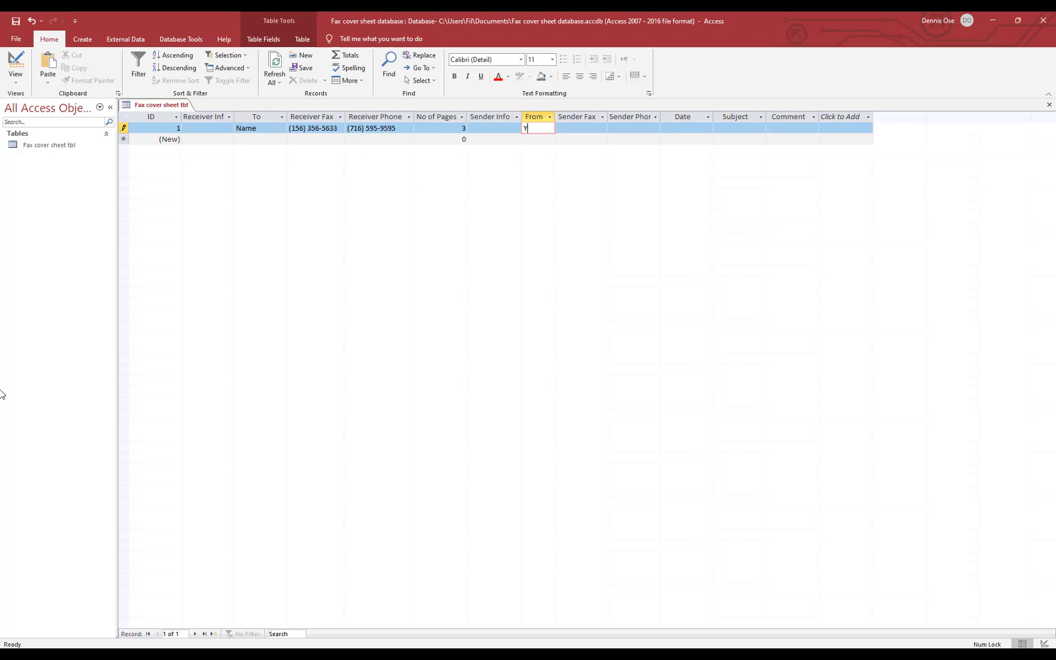
pyautogui.write('ou')
pyautogui.write('r Name')
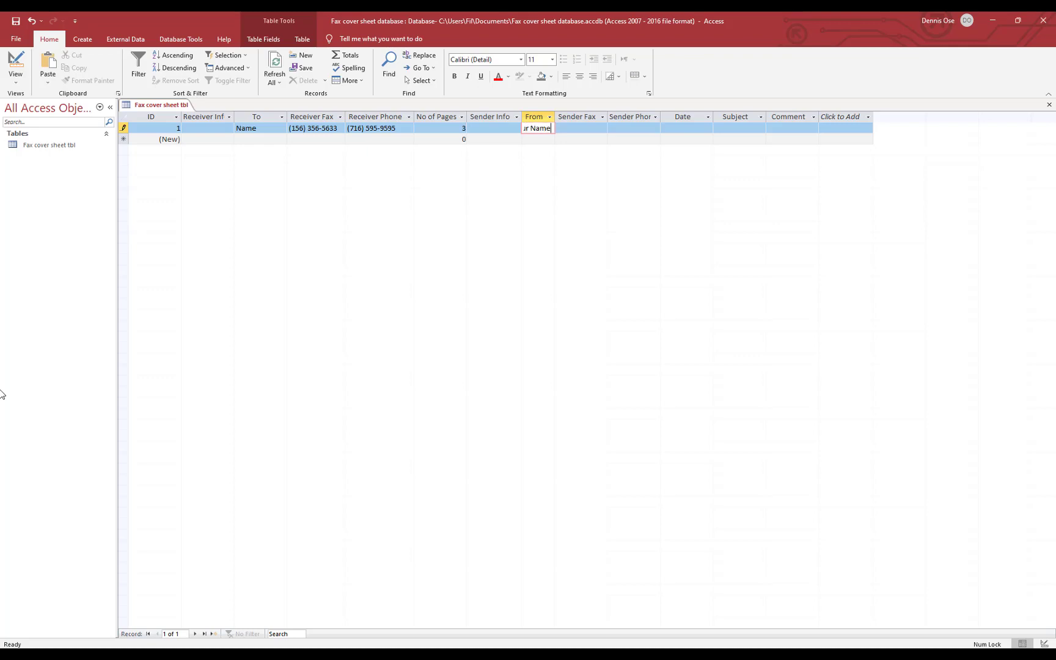
pyautogui.press('Tab')
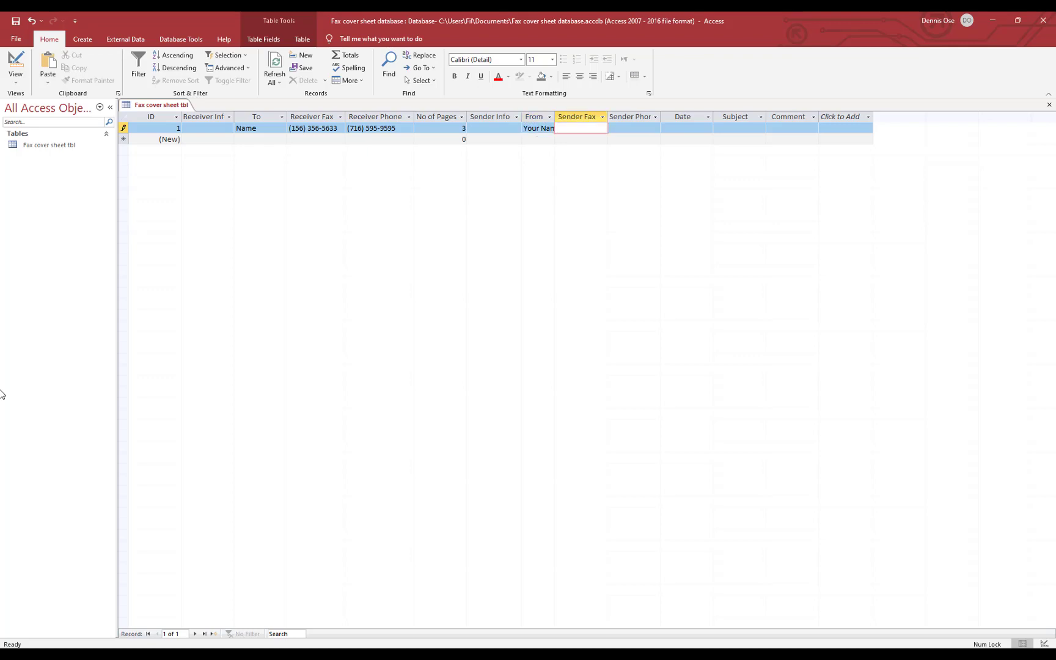
pyautogui.write('152) 452-')
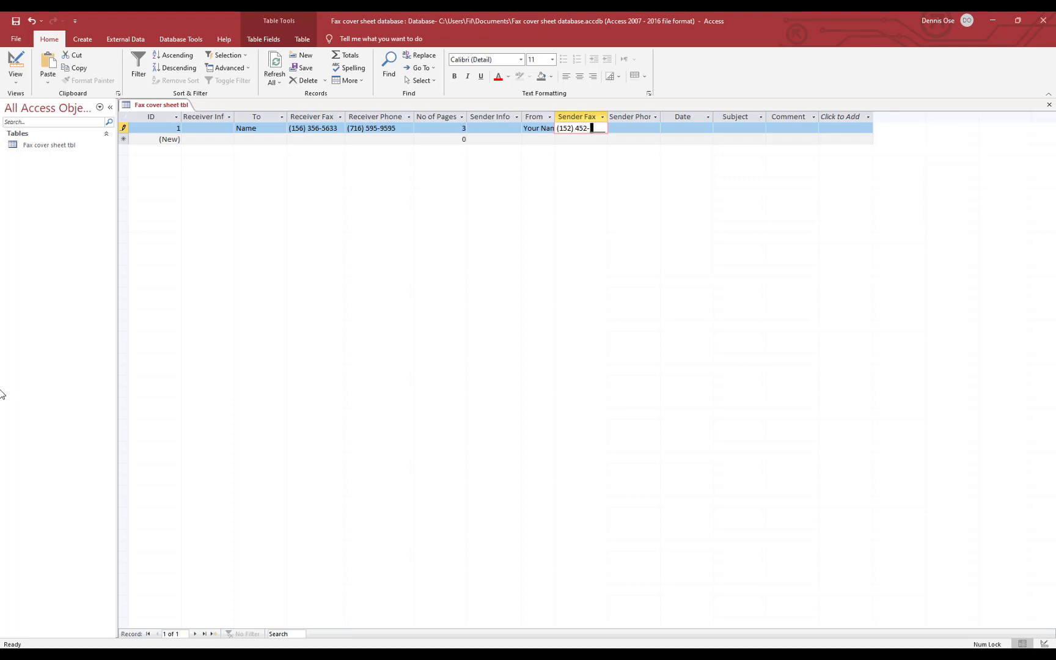
pyautogui.write('5424')
pyautogui.press('Tab')
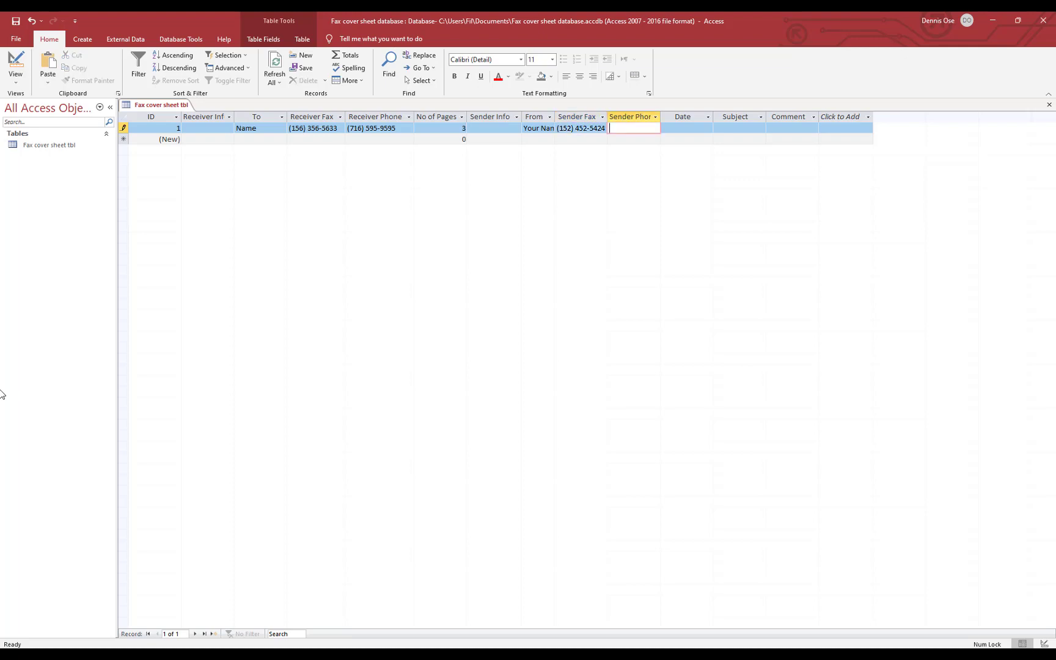
pyautogui.write('1521214')
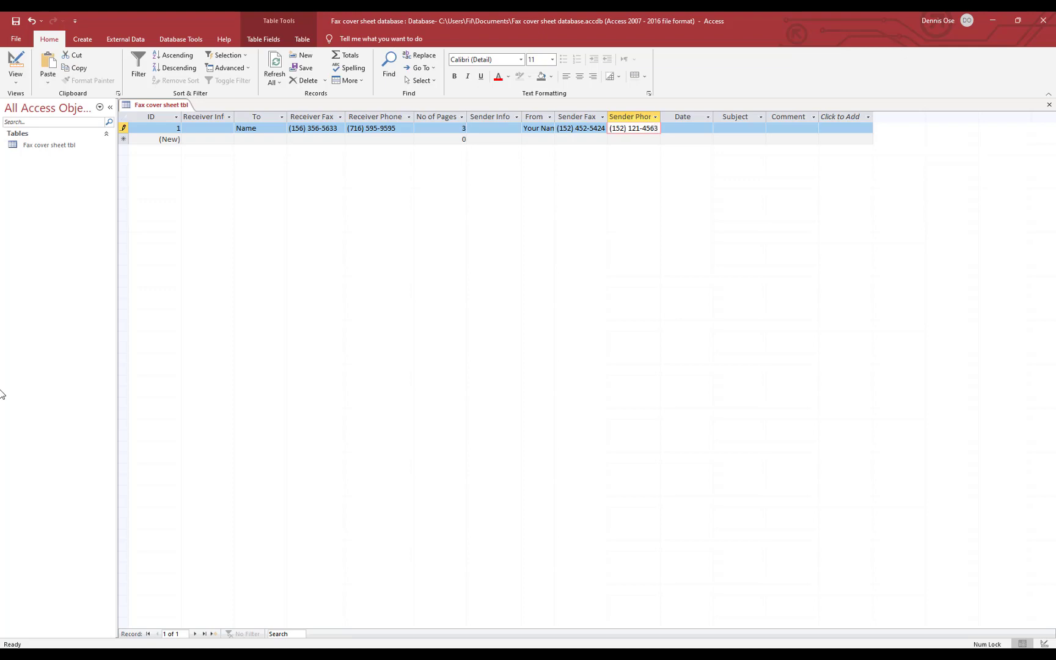
pyautogui.press('Tab')
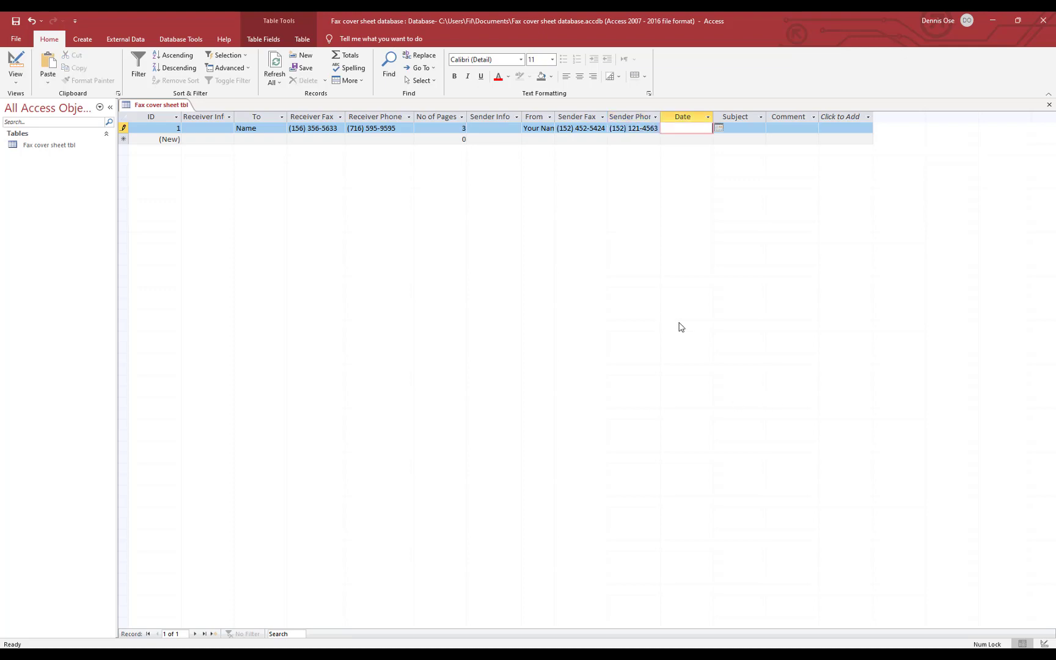
# Set Date to today (11/10/2021), Subject to 'Enter Subject' and Comment to 'Click and begin typing'
pyautogui.click(718, 127)
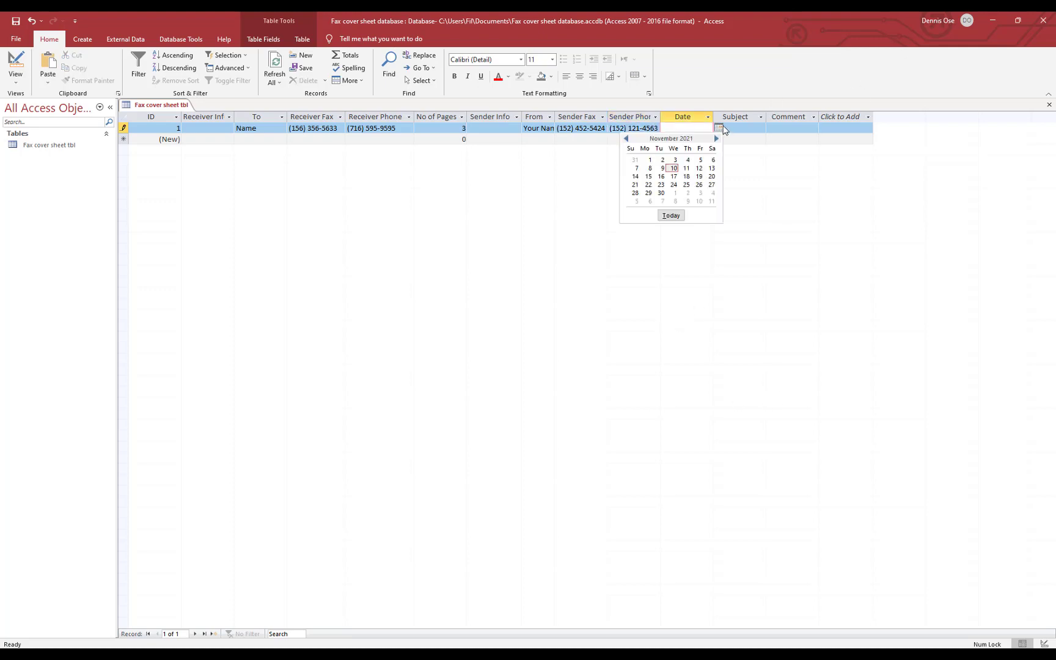
pyautogui.click(672, 215)
pyautogui.click(763, 129)
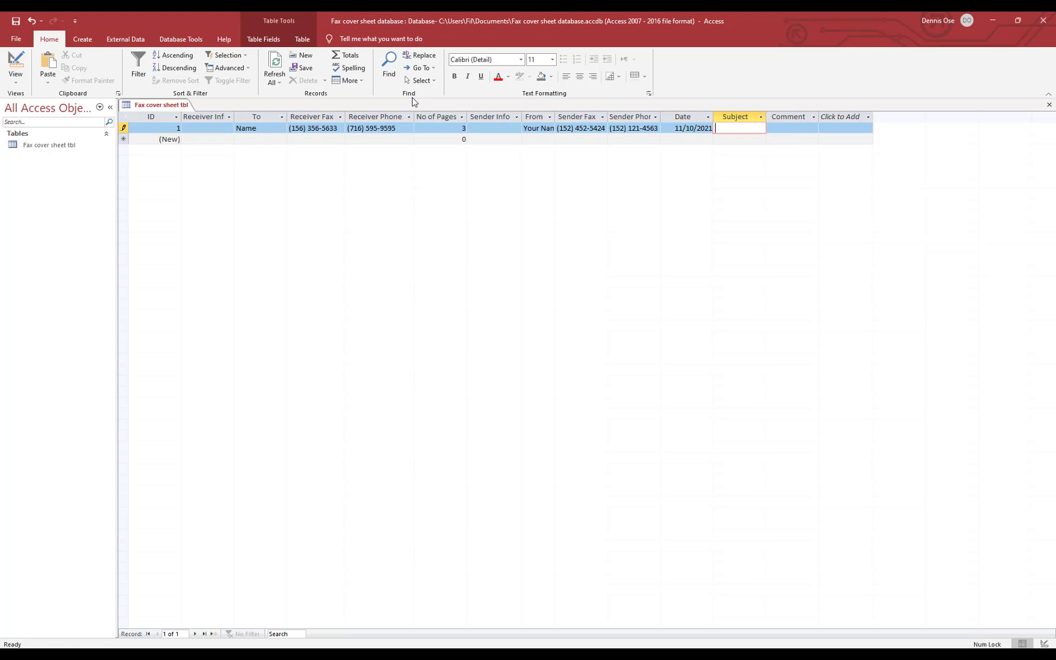
pyautogui.write('Enter Subject')
pyautogui.press('Tab')
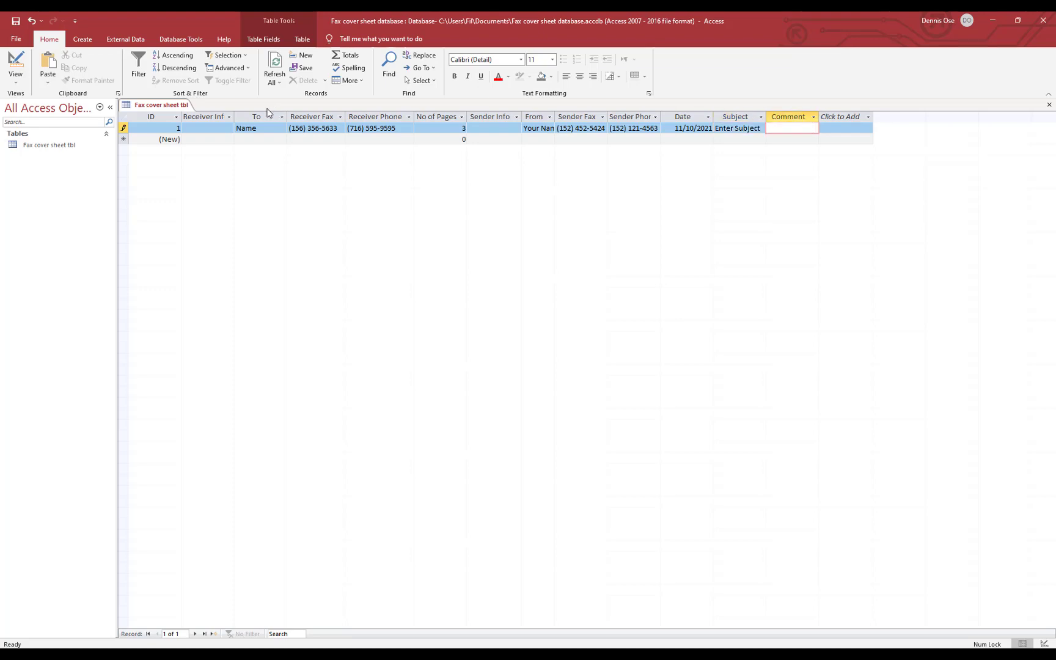
pyautogui.write('Click and')
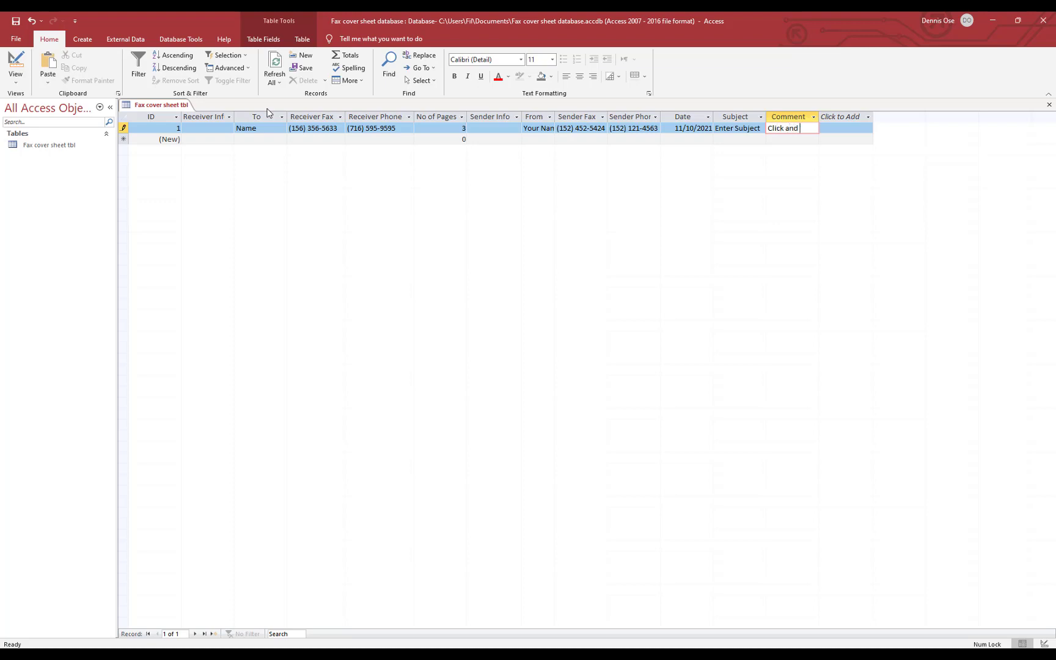
pyautogui.write(' bei')
pyautogui.write('in')
pyautogui.write(' typing')
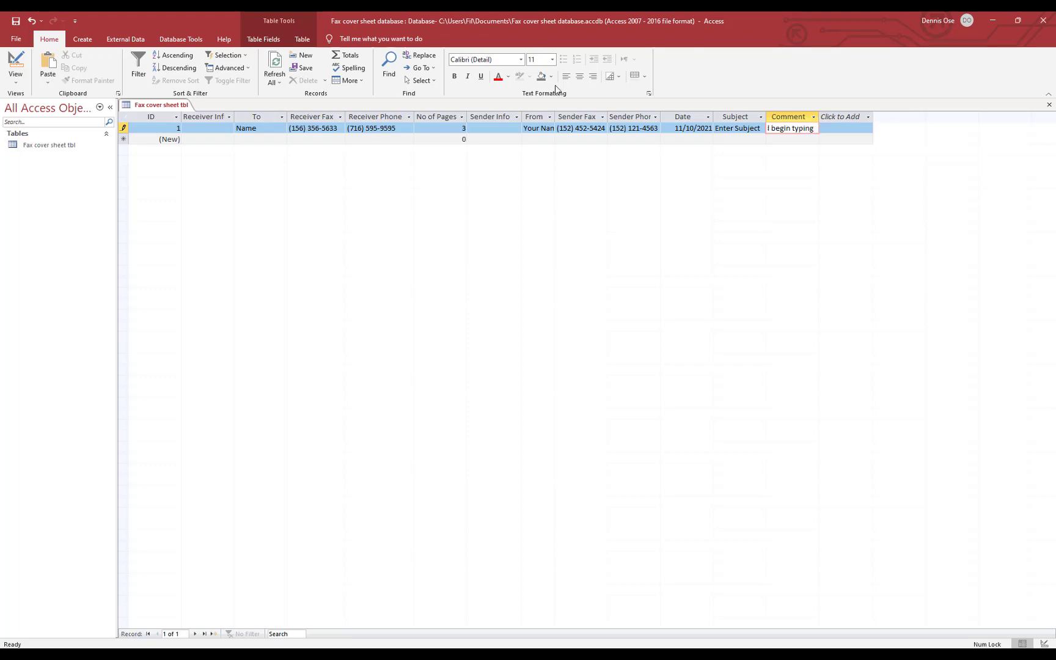
# Bring up the shortcut menu for the open table's tab
pyautogui.rightClick(180, 104)
pyautogui.click(175, 105)
pyautogui.rightClick(175, 105)
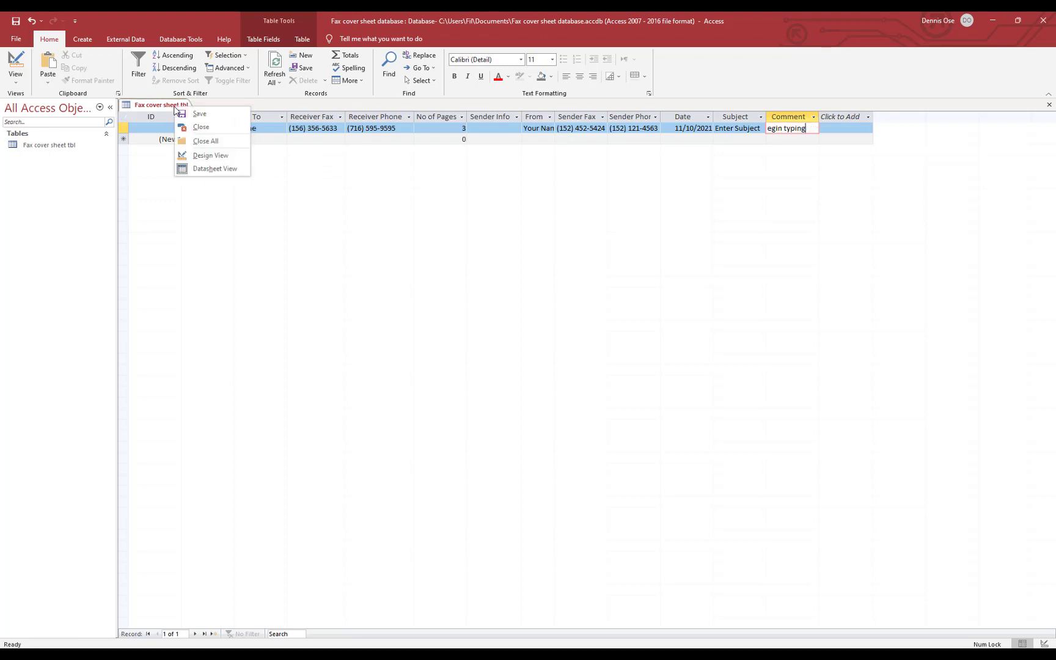
# Reopen Fax cover sheet tbl, autofit the ID column, and create a form from the table
pyautogui.click(206, 127)
pyautogui.doubleClick(61, 147)
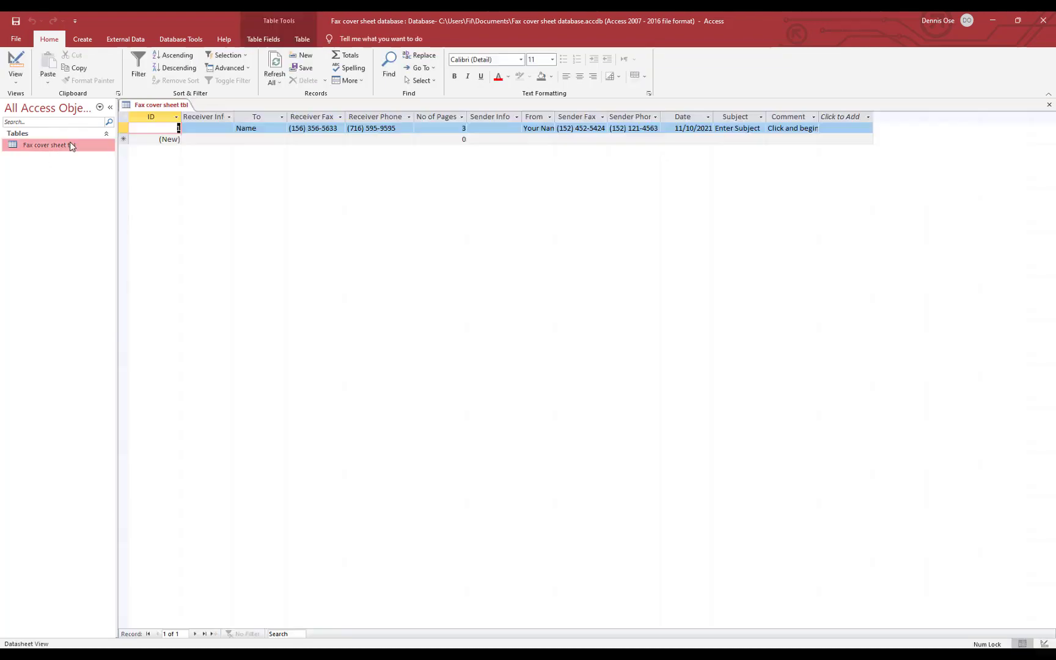
pyautogui.doubleClick(182, 116)
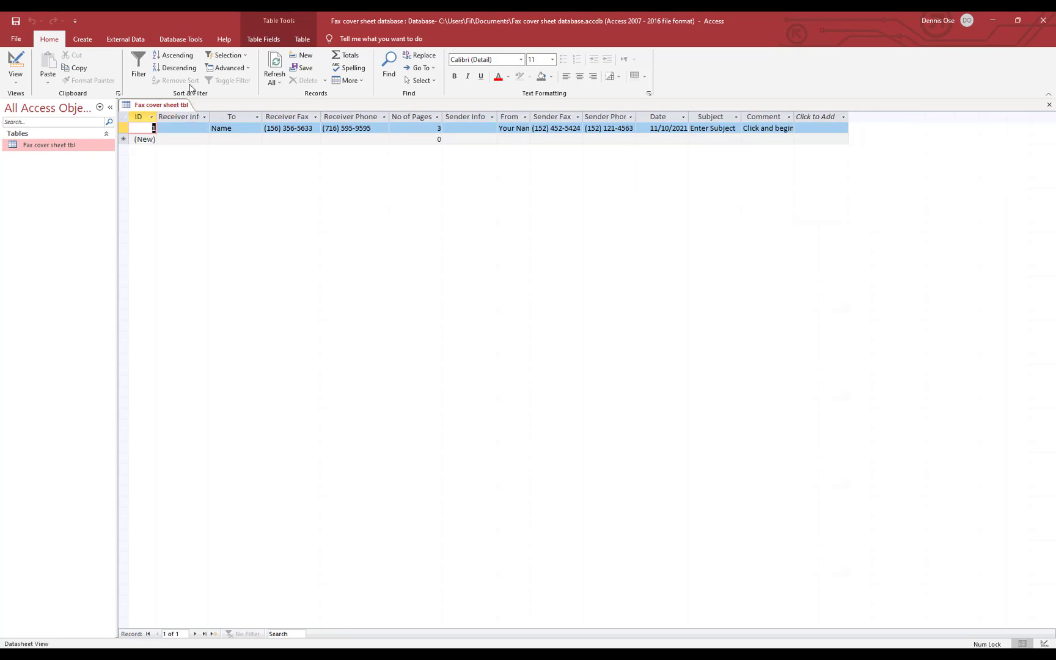
pyautogui.click(84, 42)
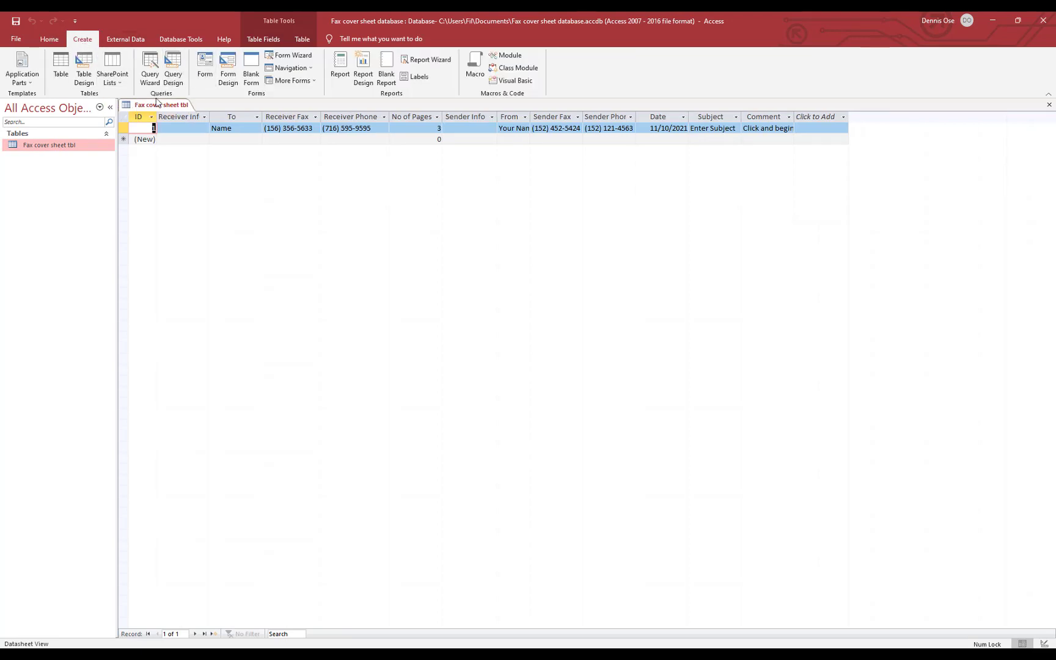
pyautogui.click(210, 66)
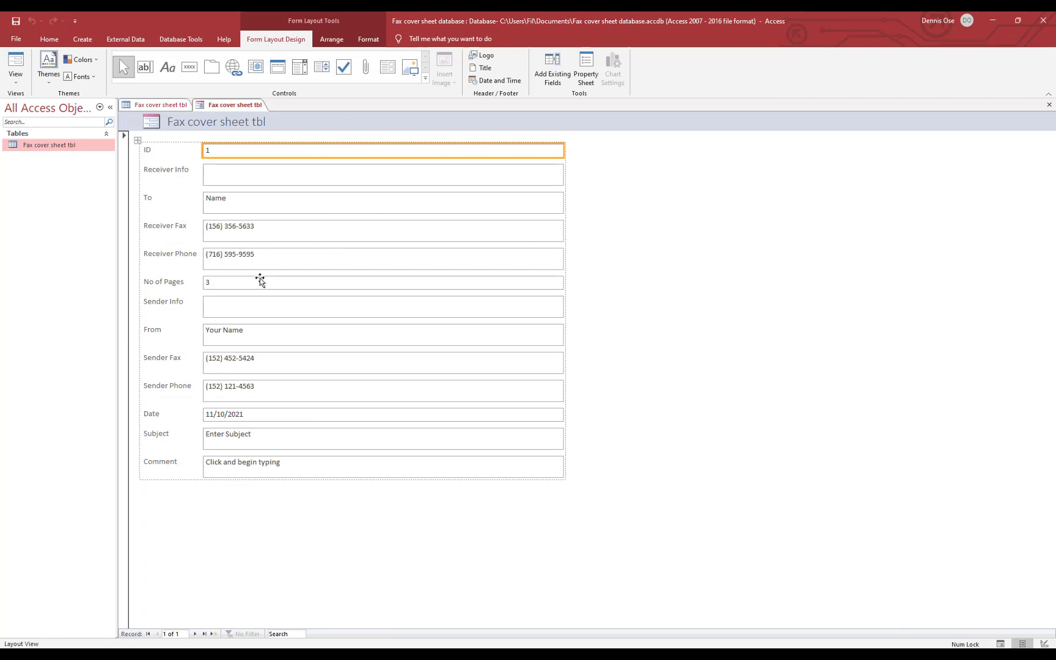
# Delete the Sender Info field, then undo the deletion to restore it
pyautogui.click(222, 306)
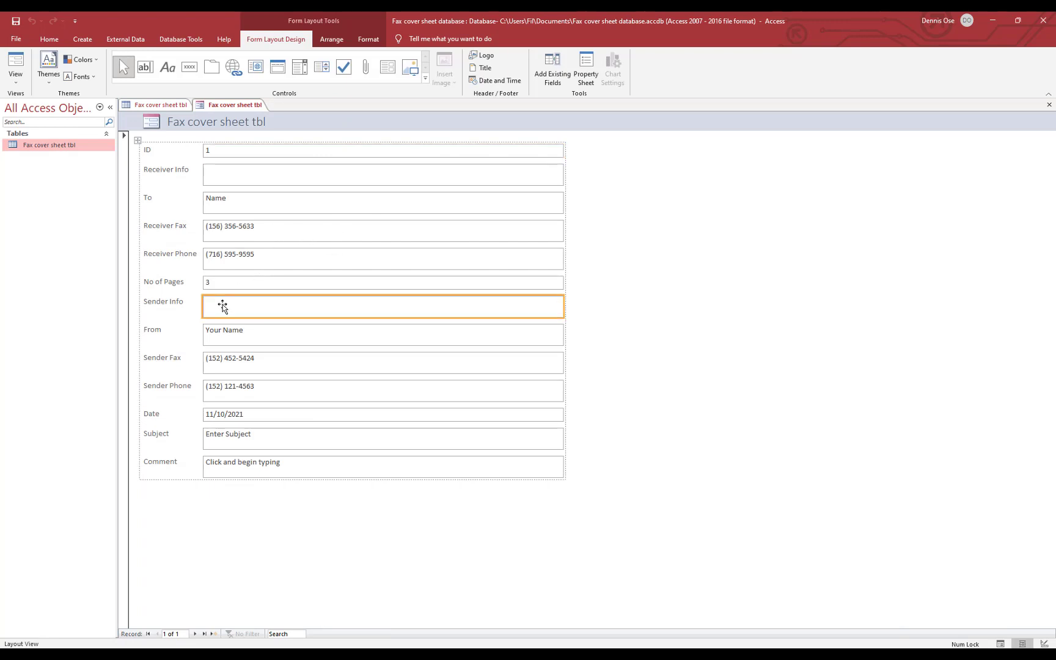
pyautogui.press('Delete')
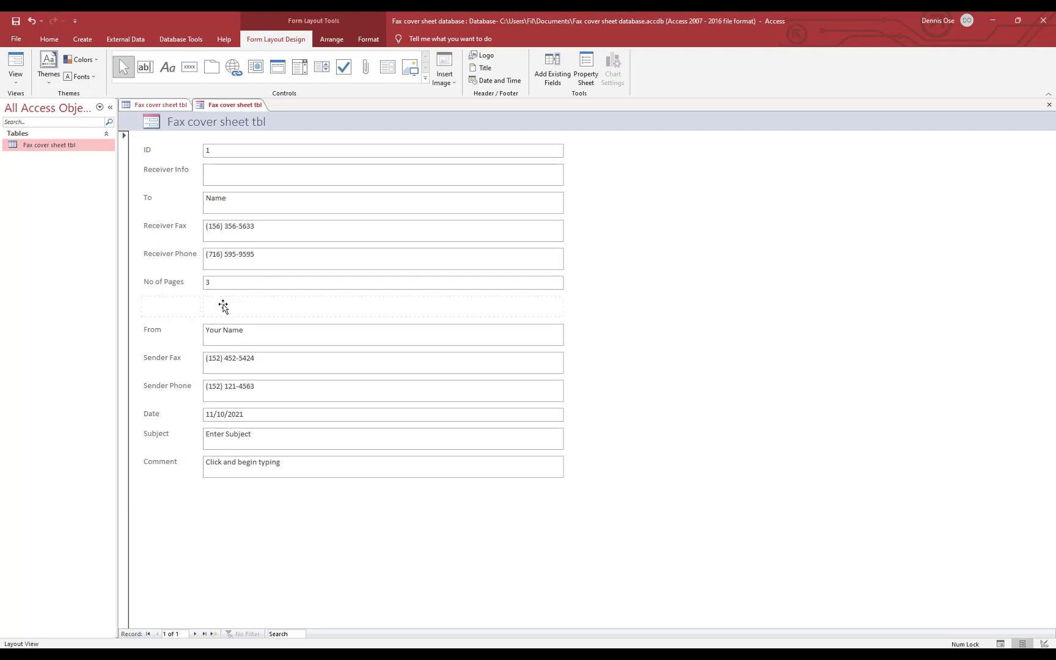
pyautogui.hotkey('ctrl', 'z')
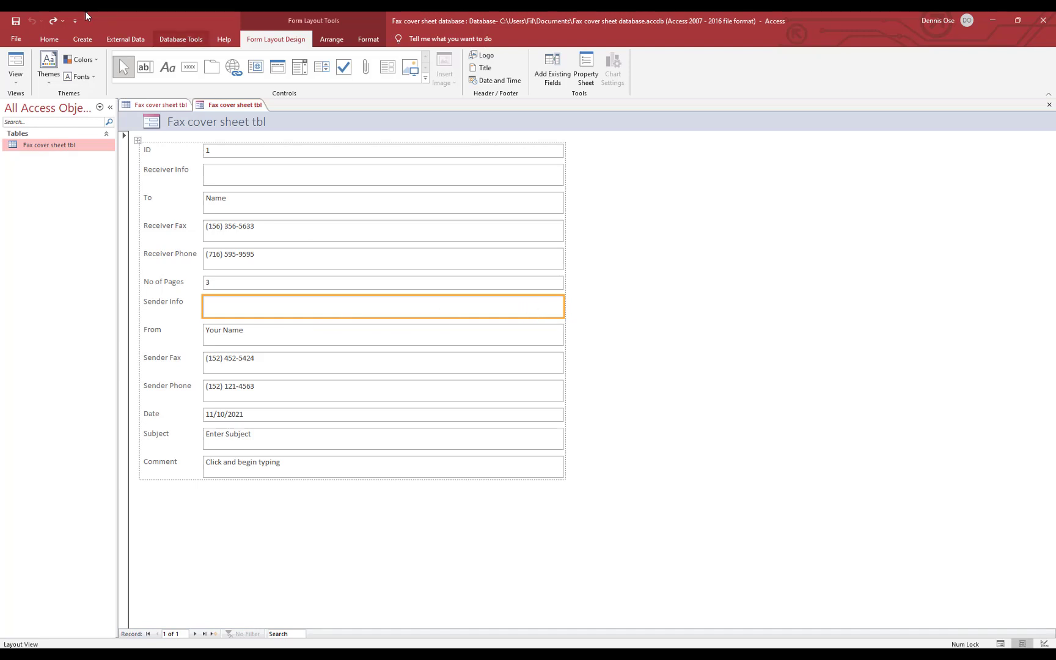
# Switch the form to Design View
pyautogui.click(49, 39)
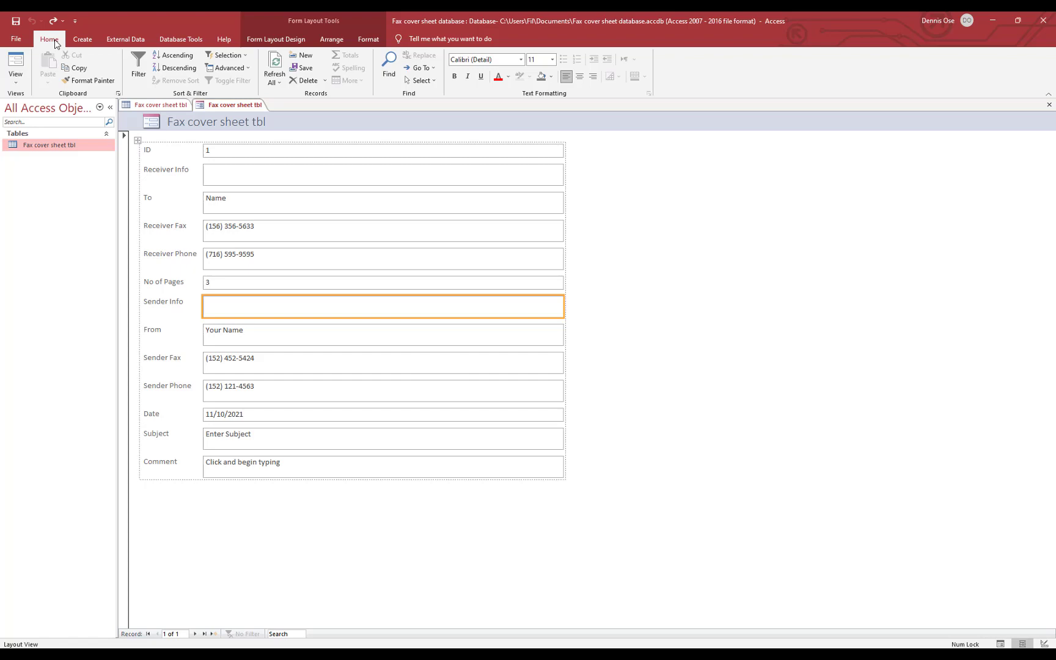
pyautogui.click(16, 78)
pyautogui.click(58, 151)
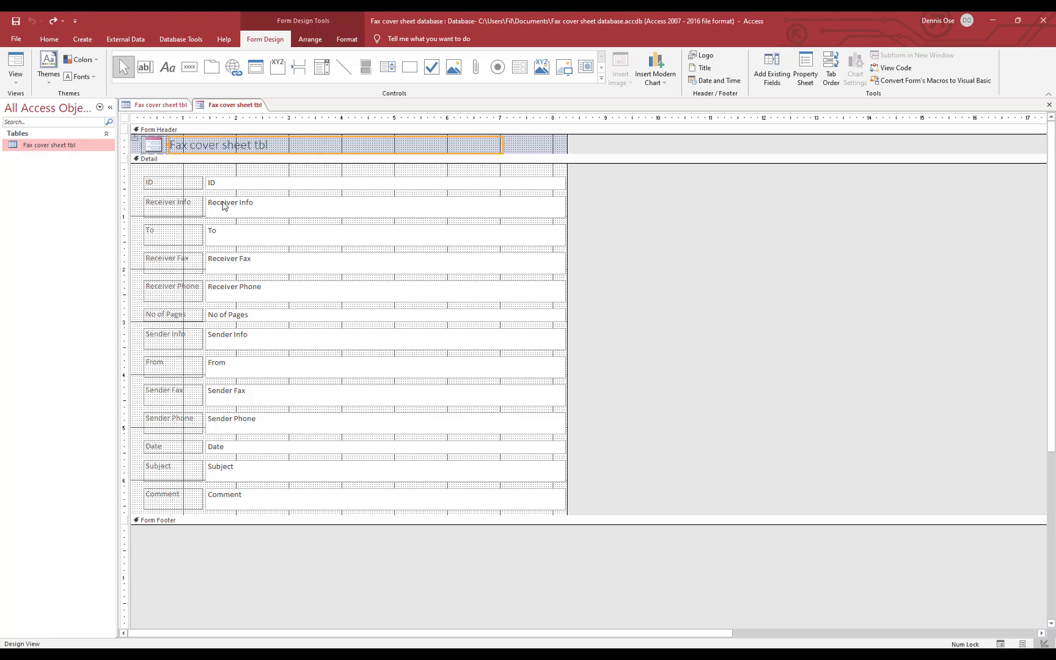
pyautogui.click(249, 210)
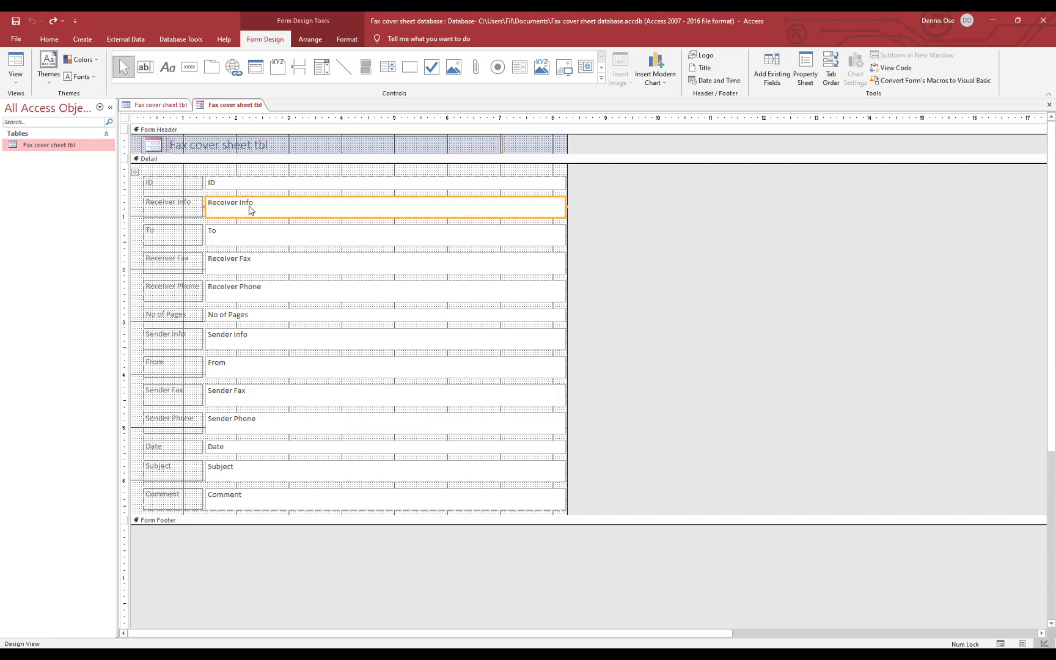
pyautogui.press('Delete')
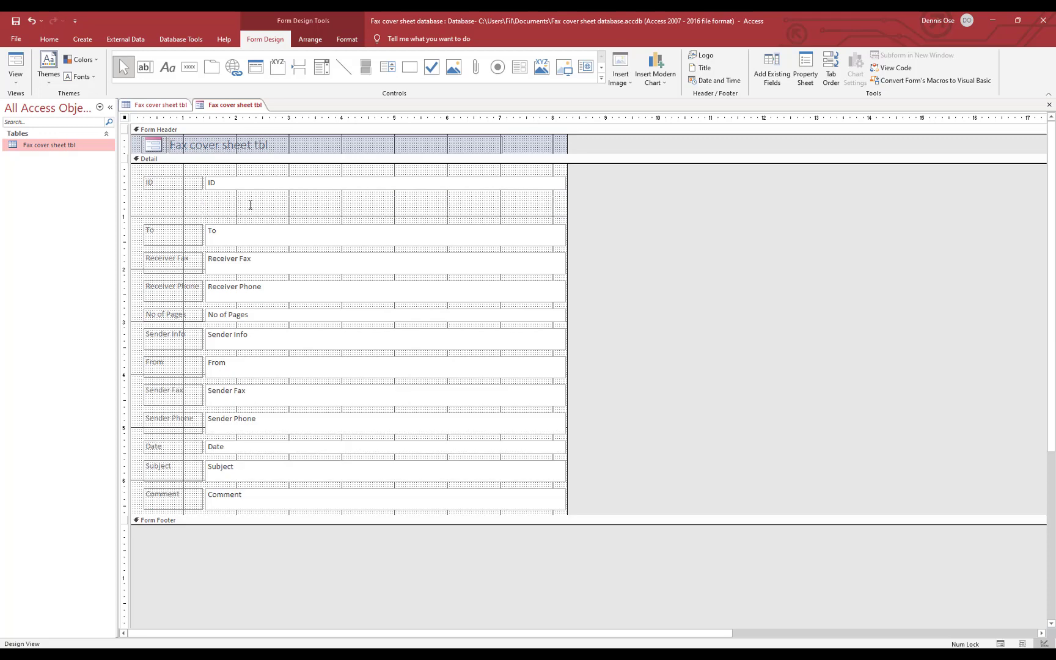
pyautogui.hotkey('ctrl', 'z')
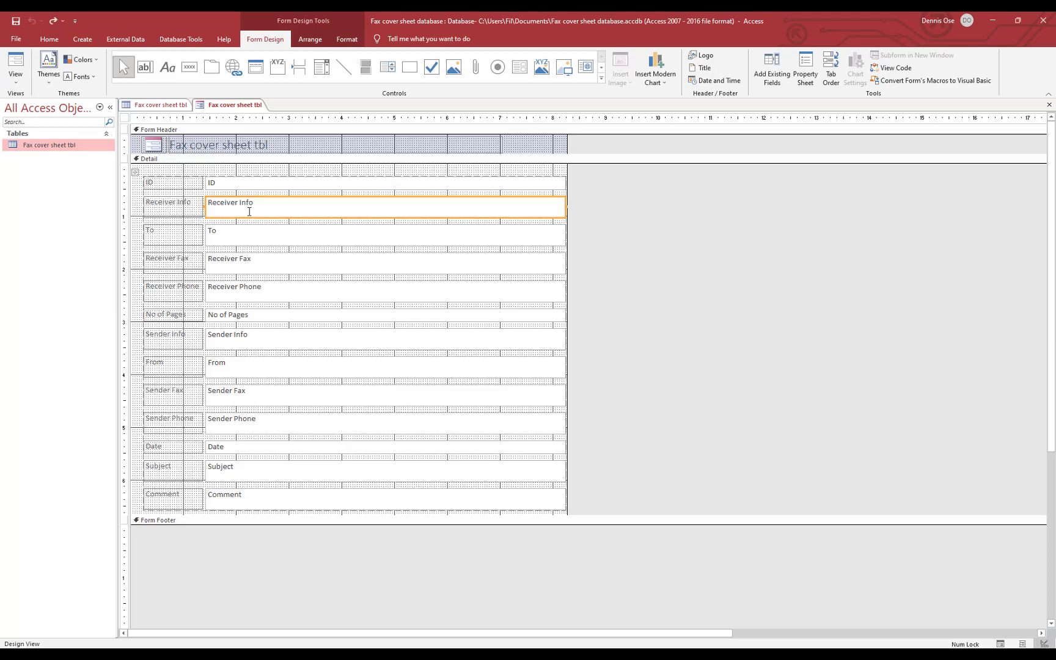
pyautogui.click(295, 214)
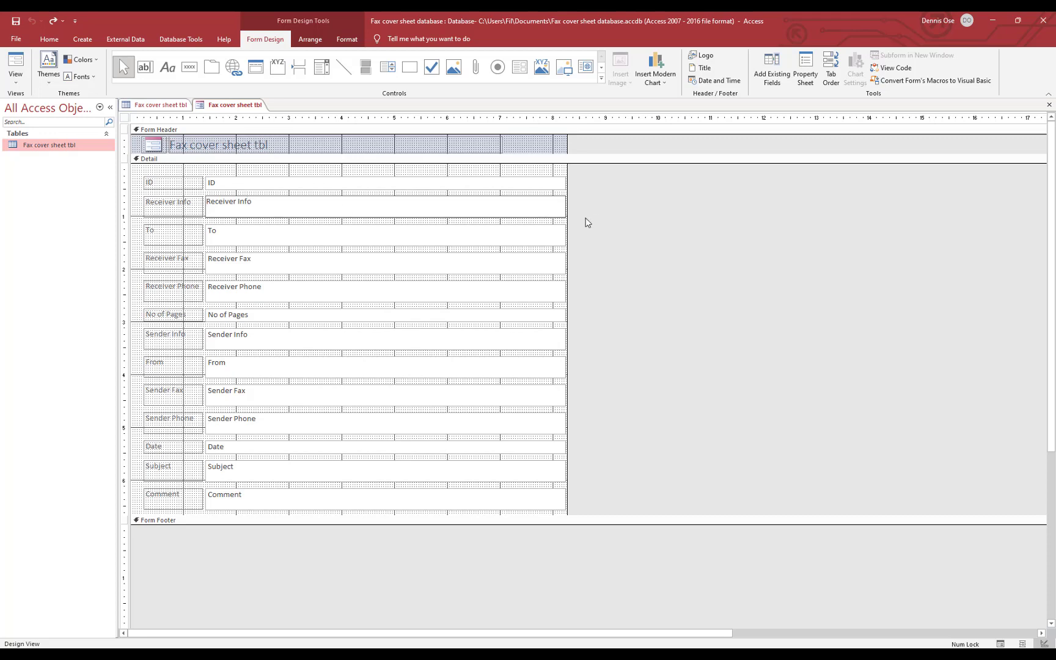
pyautogui.click(396, 222)
pyautogui.click(391, 223)
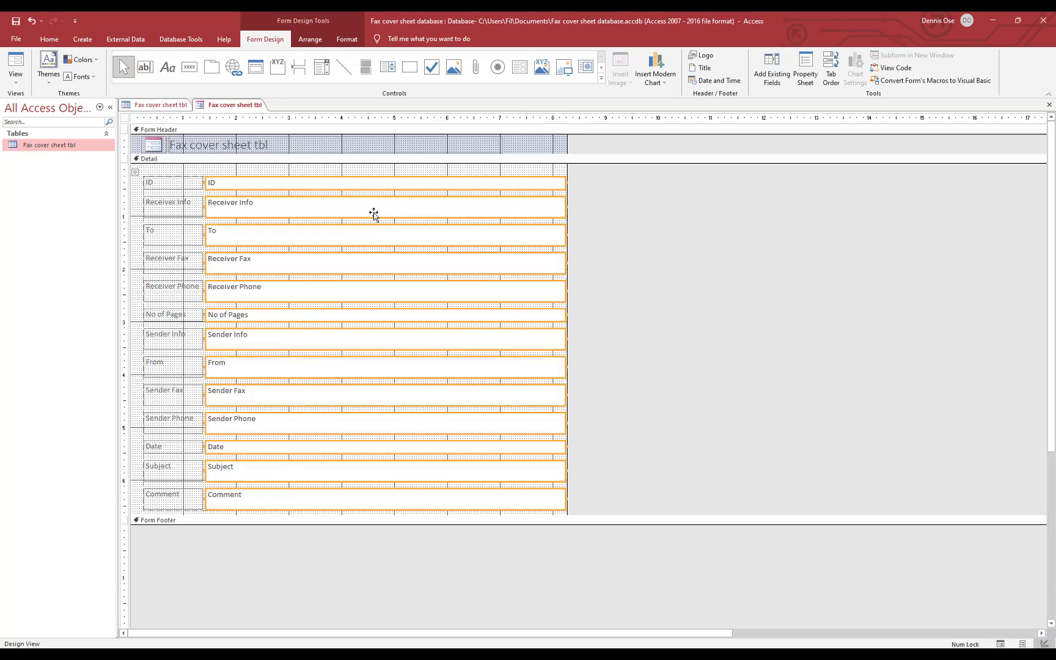
pyautogui.click(250, 172)
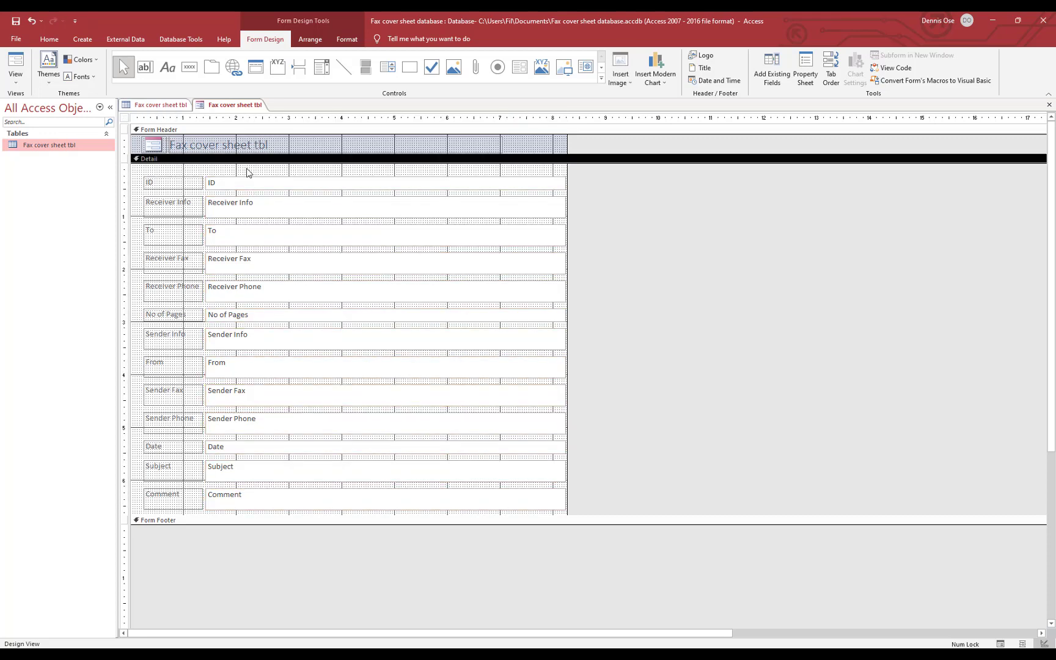
pyautogui.click(239, 187)
pyautogui.click(238, 212)
pyautogui.click(239, 212)
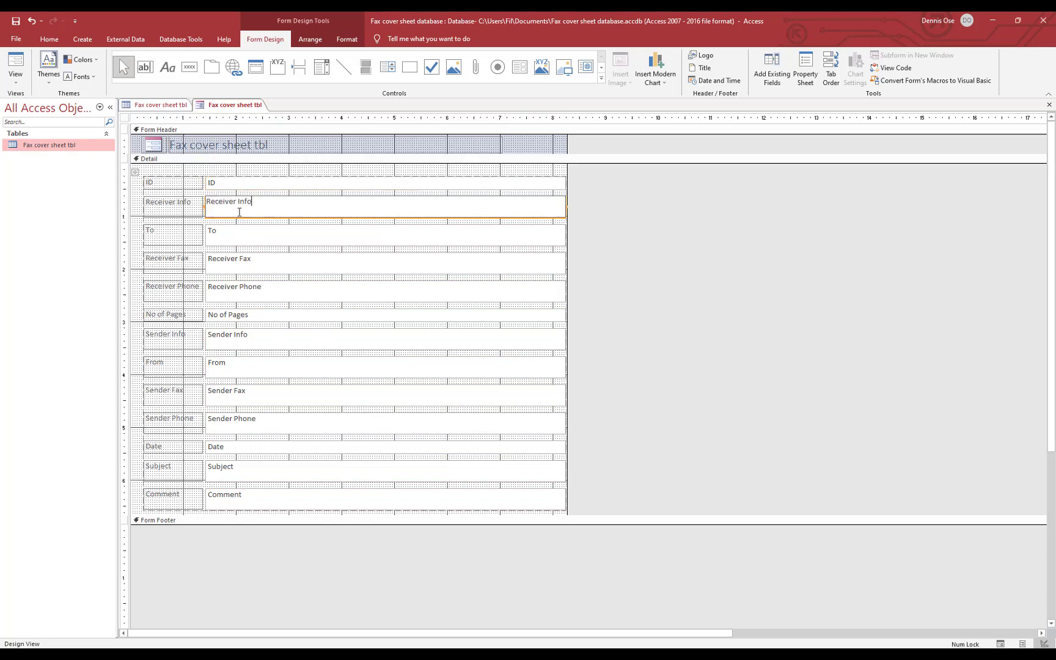
pyautogui.click(229, 233)
pyautogui.click(228, 210)
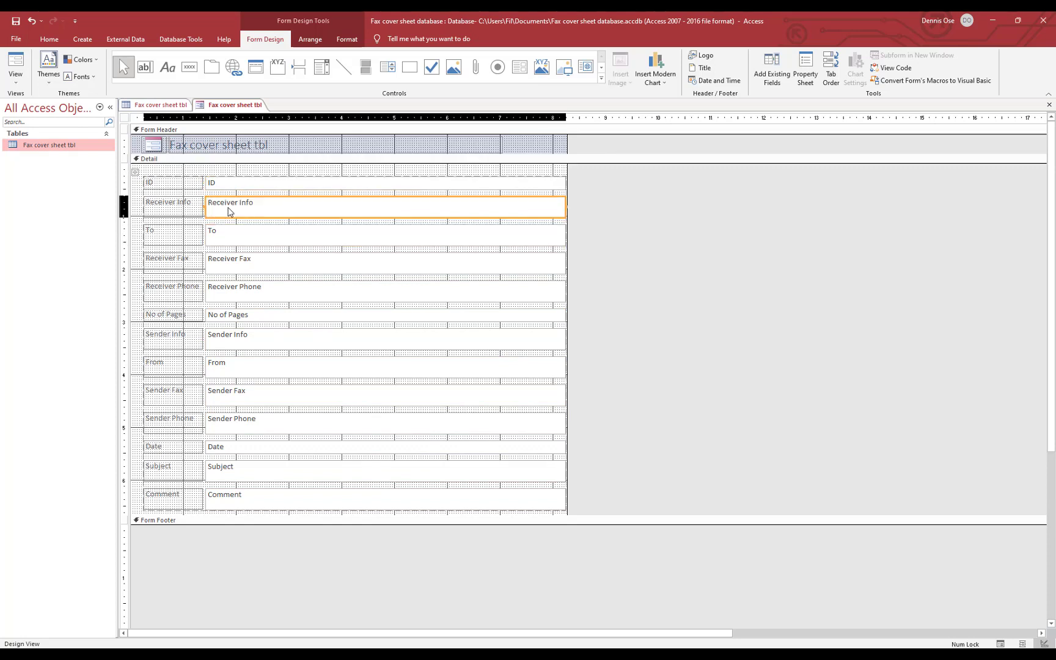
pyautogui.moveTo(228, 210); pyautogui.dragTo(285, 212)
pyautogui.click(285, 212)
pyautogui.click(286, 212)
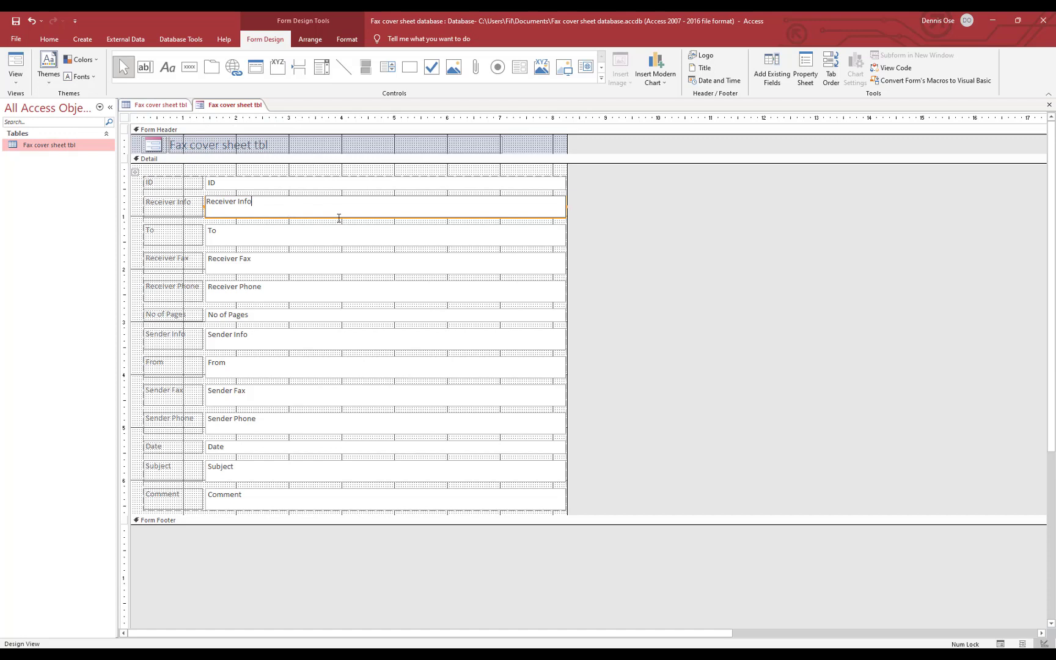
pyautogui.click(225, 208)
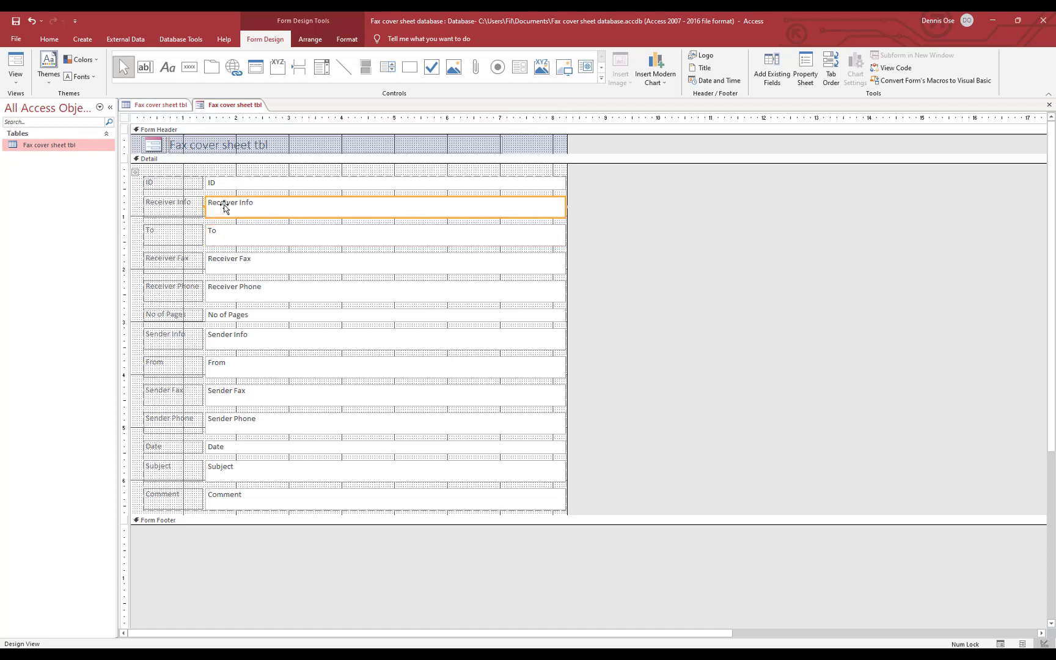
pyautogui.press('Delete')
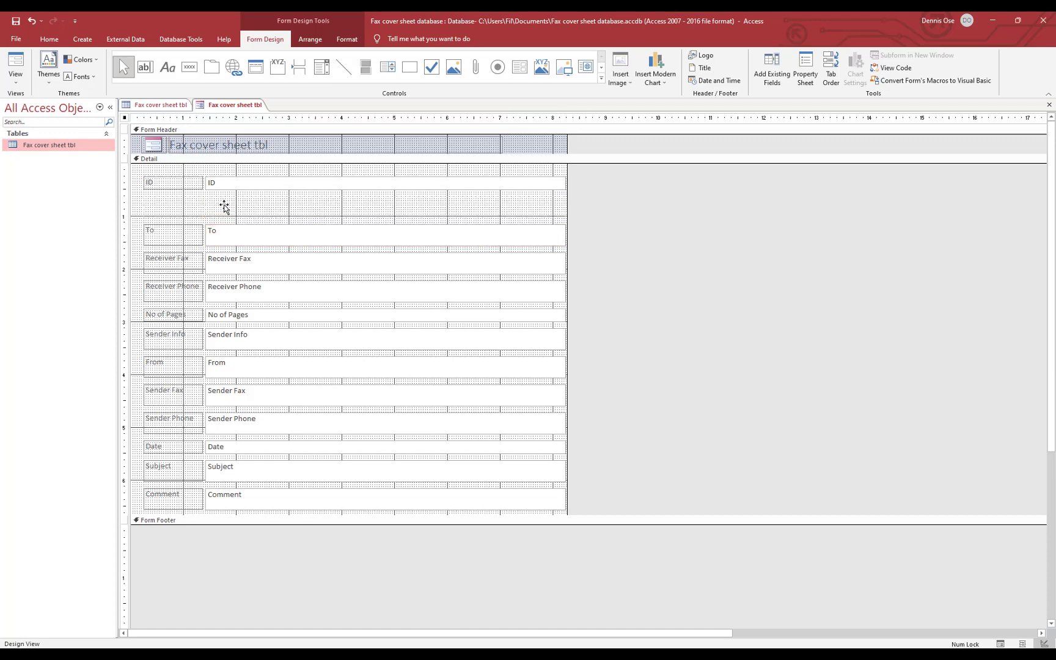
pyautogui.hotkey('ctrl', 'z')
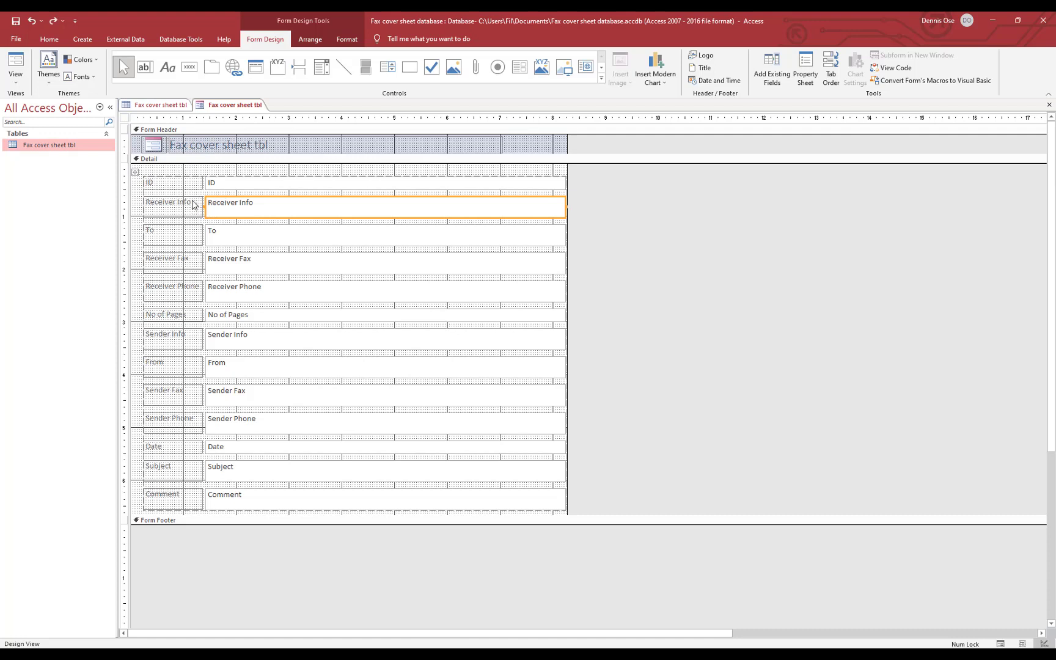
pyautogui.rightClick(192, 202)
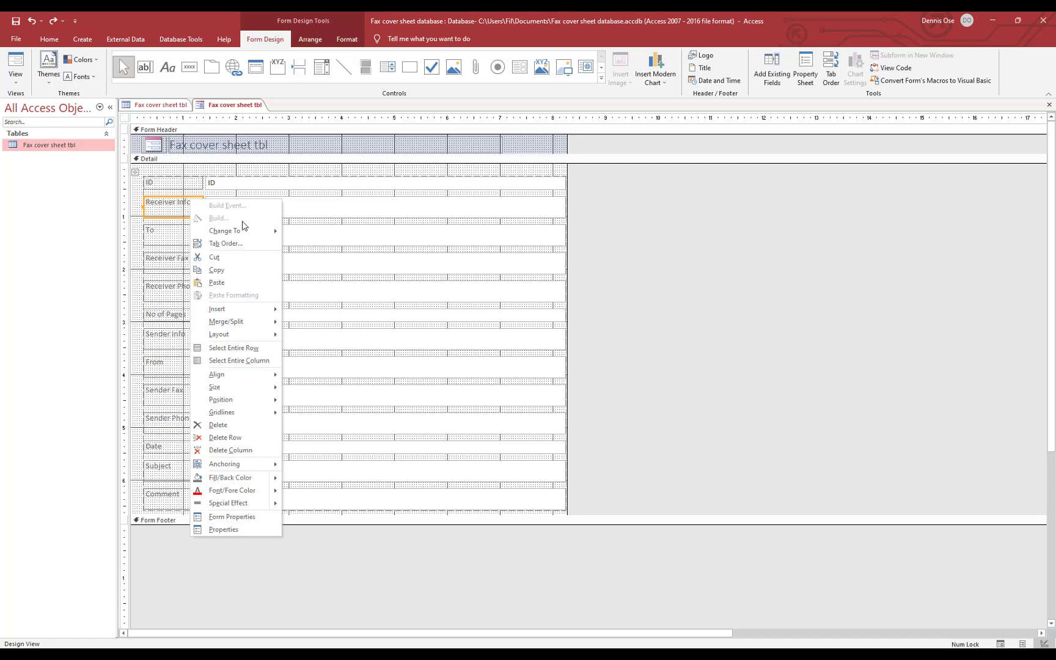
pyautogui.moveTo(249, 328)
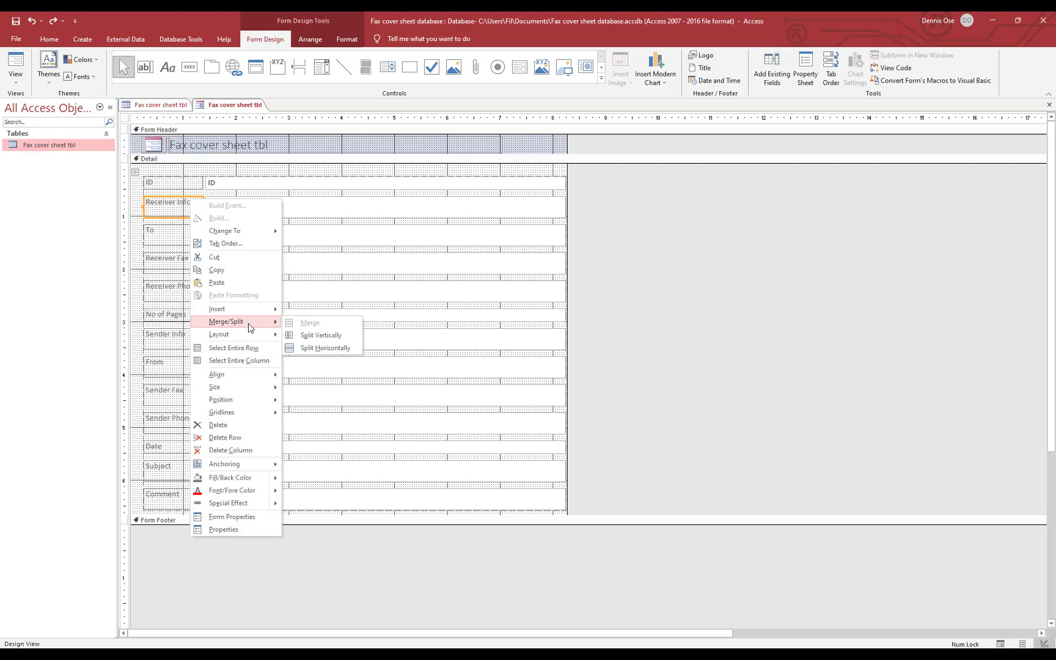
pyautogui.click(683, 333)
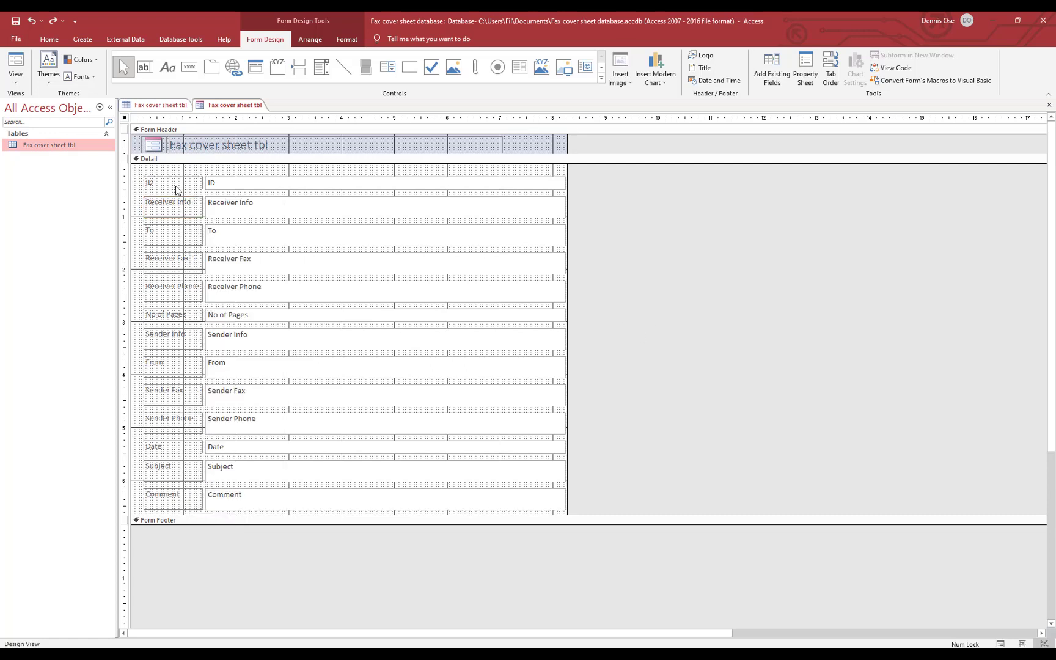
pyautogui.click(174, 202)
pyautogui.keyDown('shift'); pyautogui.click(259, 213); pyautogui.keyUp('shift')
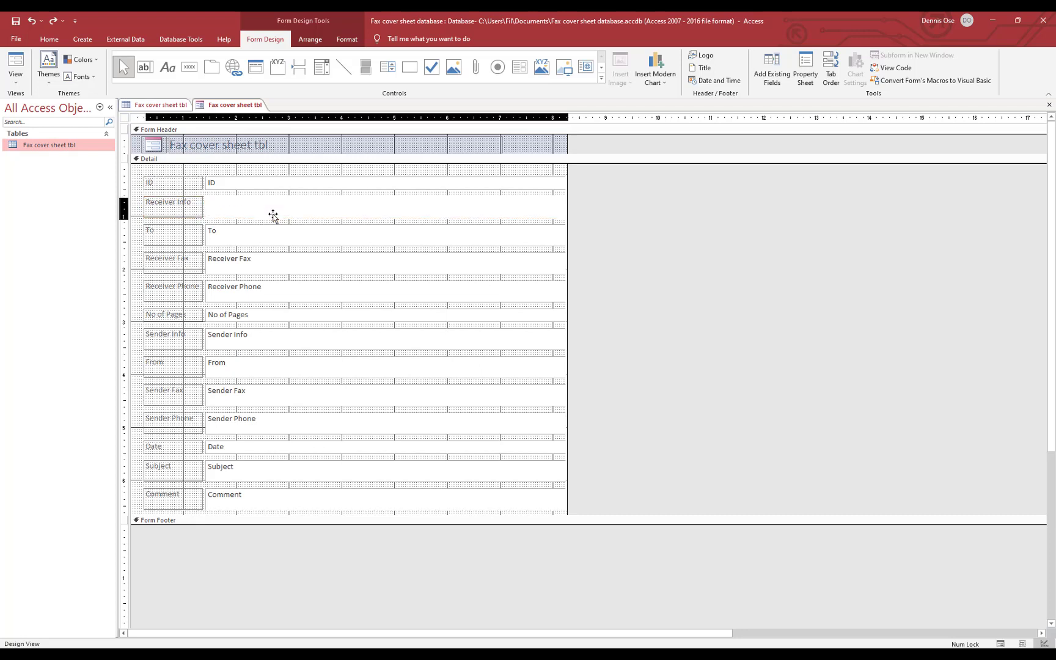
pyautogui.moveTo(273, 214); pyautogui.dragTo(488, 212)
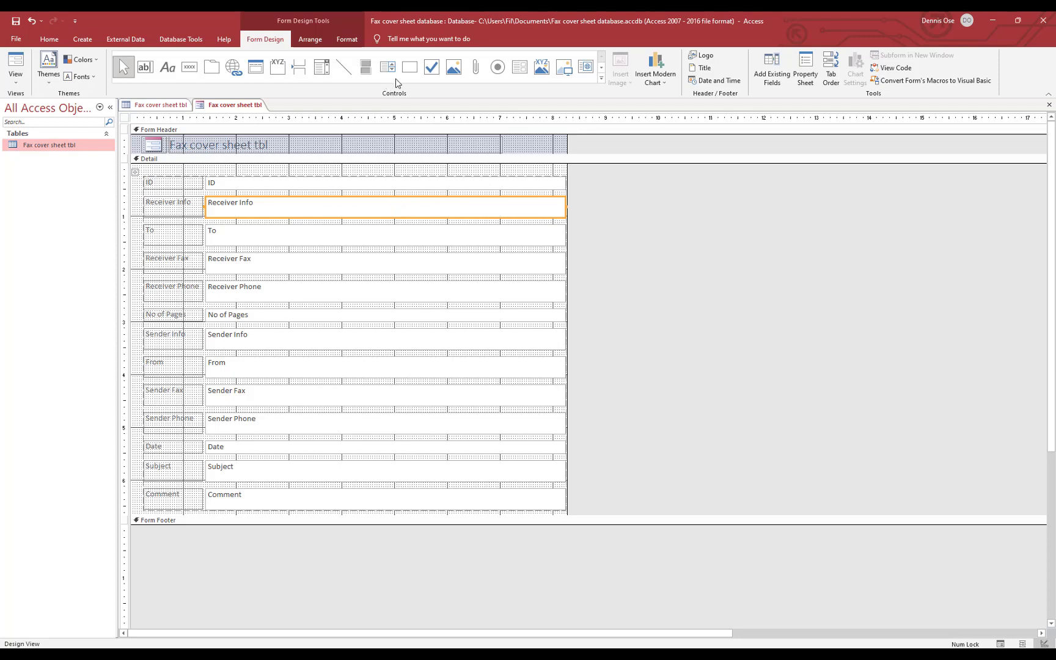
# Split the Receiver Info cell and delete its text box and leftover empty cell
pyautogui.click(310, 39)
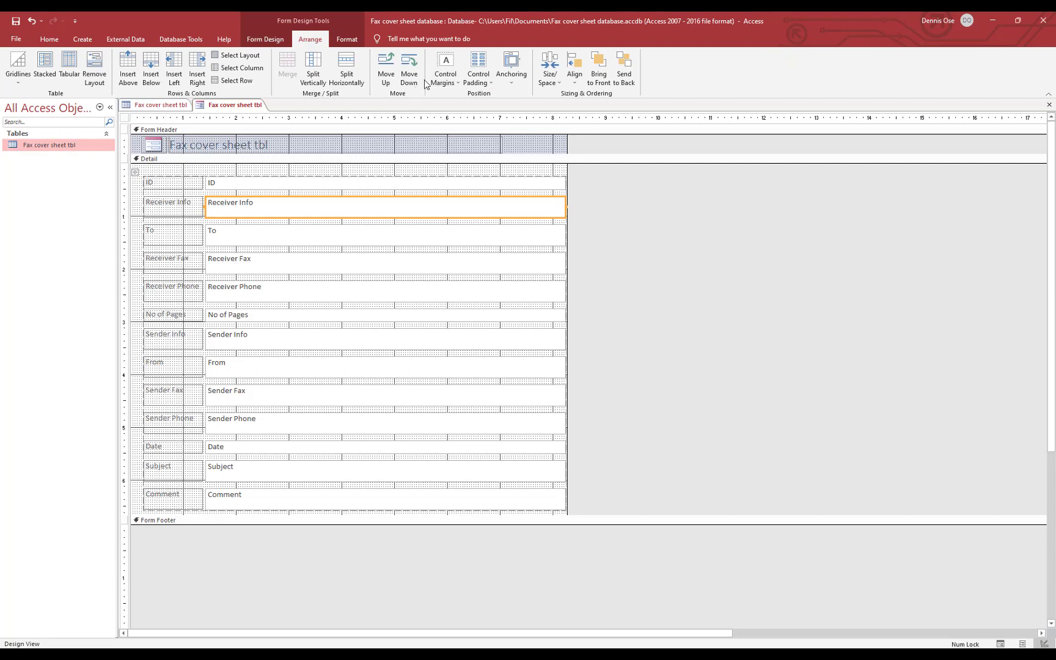
pyautogui.click(316, 71)
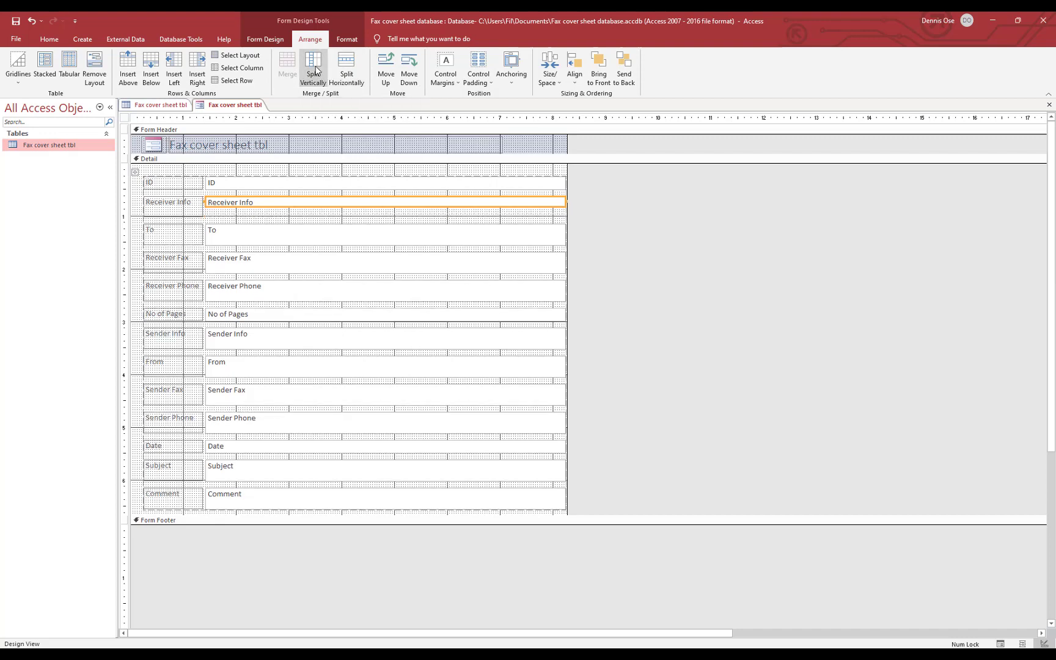
pyautogui.click(253, 203)
pyautogui.click(639, 219)
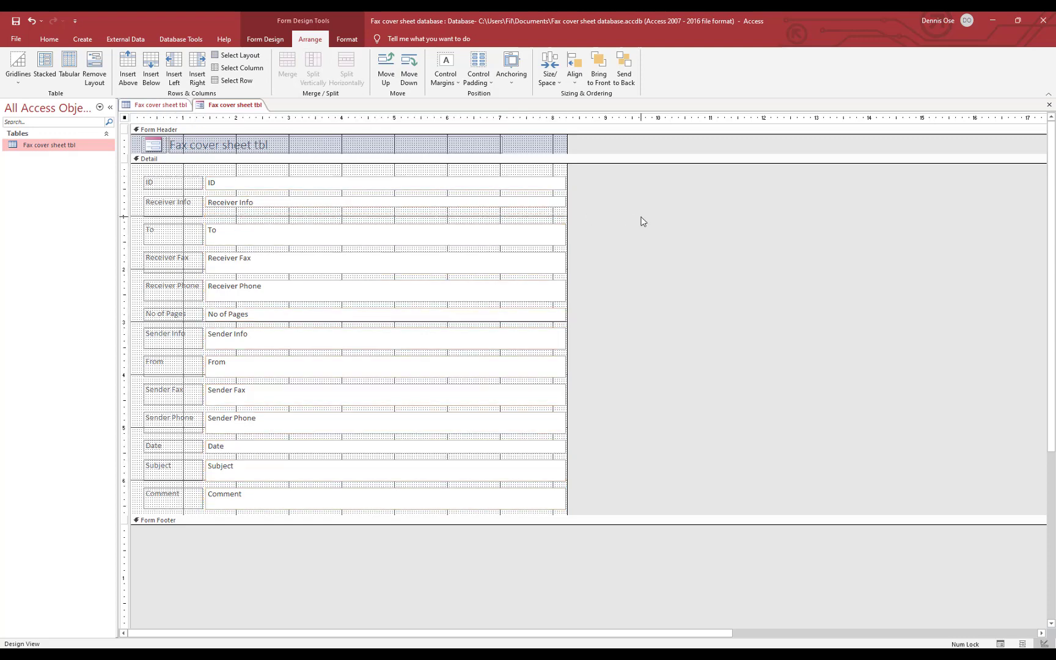
pyautogui.click(348, 201)
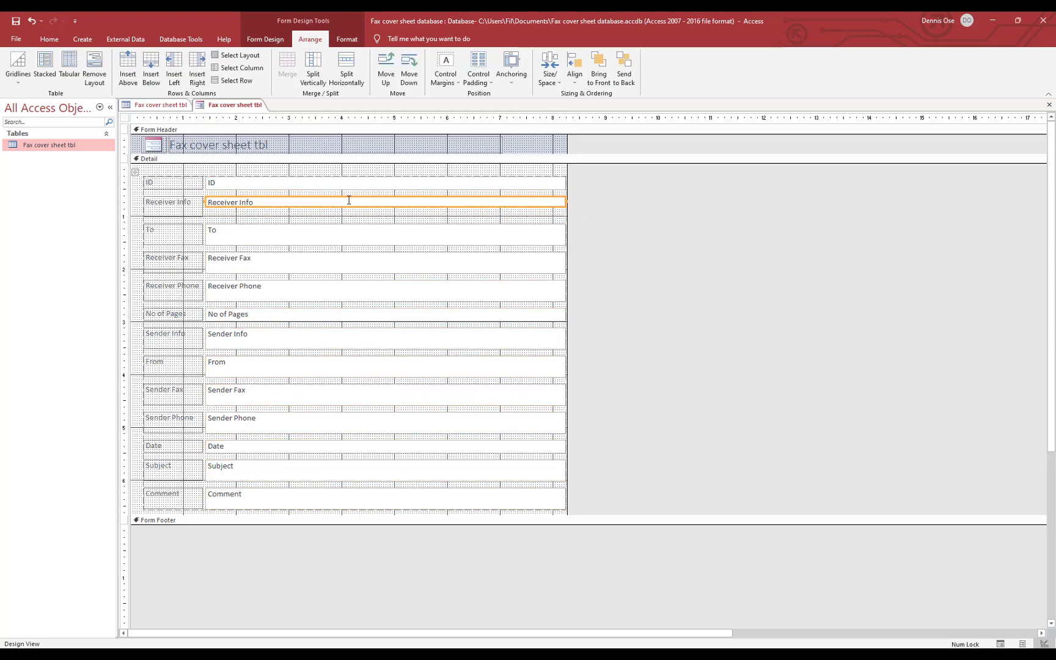
pyautogui.press('Delete')
pyautogui.click(257, 205)
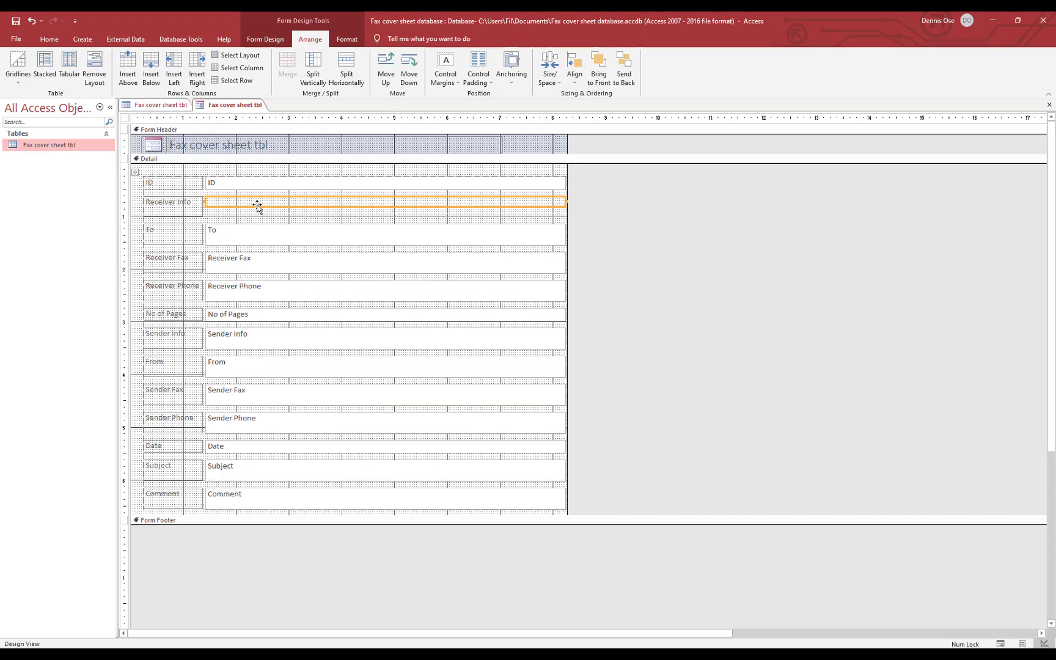
pyautogui.press('Delete')
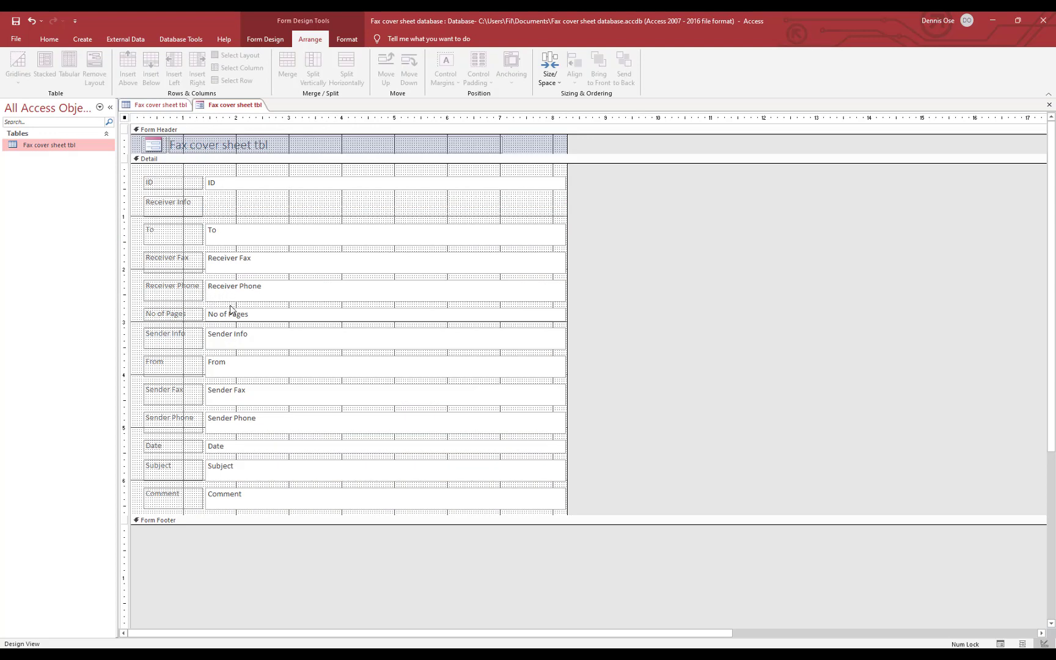
# Split the Sender Info cell side by side and remove the empty cell beside it
pyautogui.click(248, 337)
pyautogui.press('Delete')
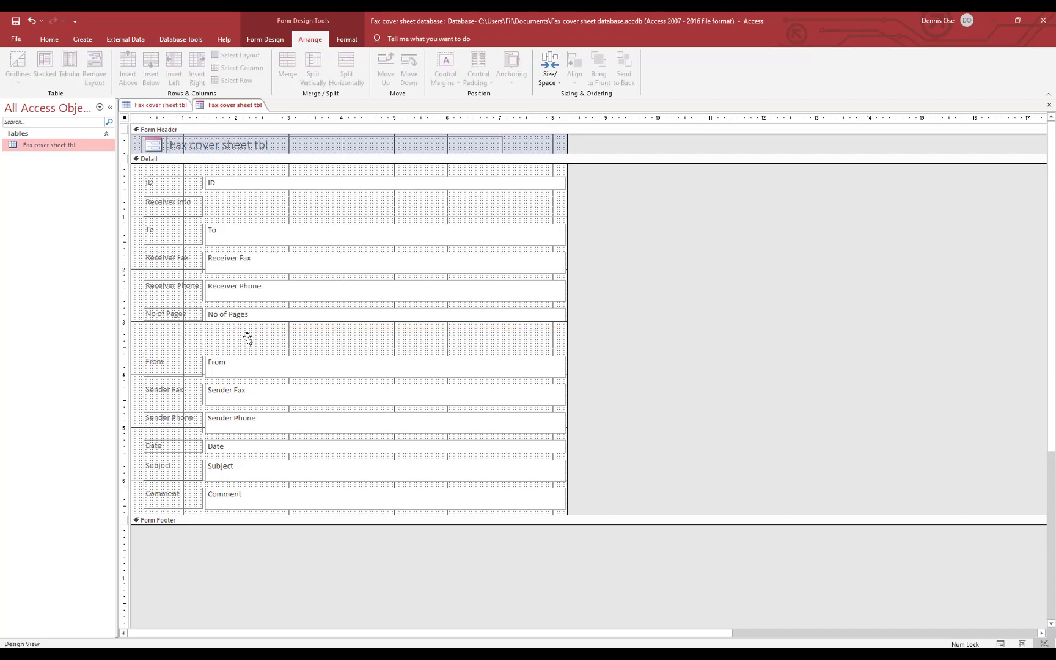
pyautogui.hotkey('ctrl', 'z')
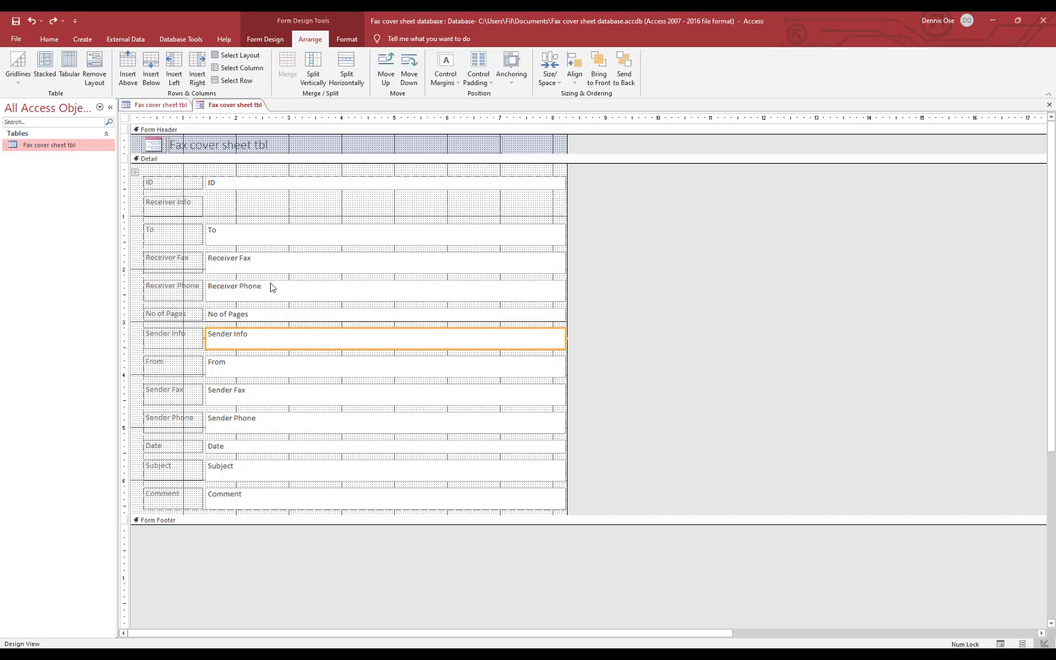
pyautogui.click(342, 66)
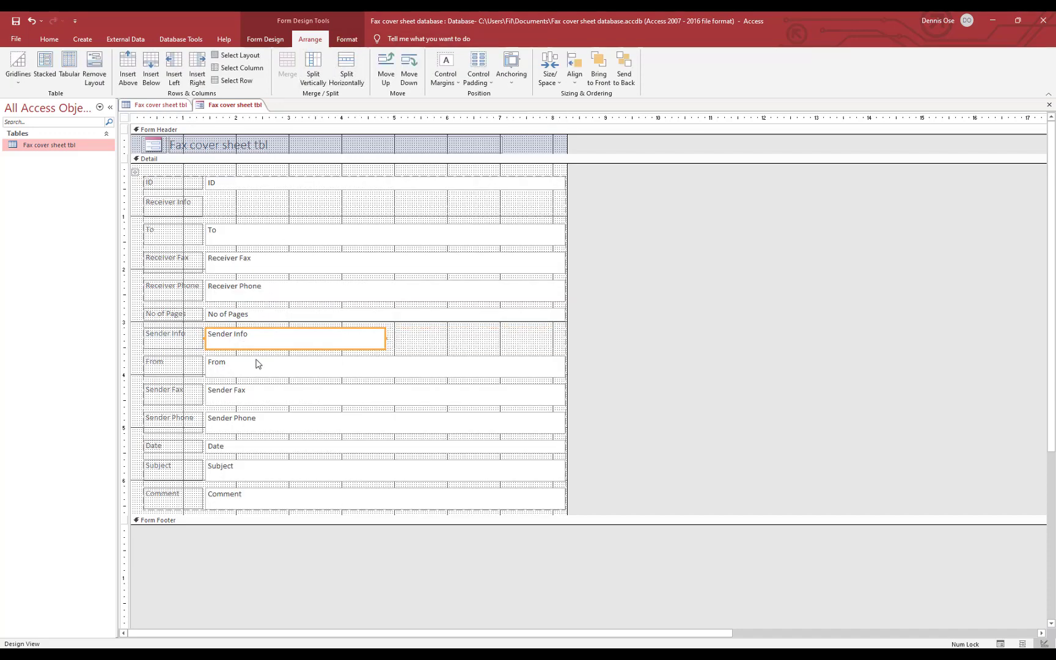
pyautogui.click(432, 347)
pyautogui.click(351, 339)
pyautogui.press('Delete')
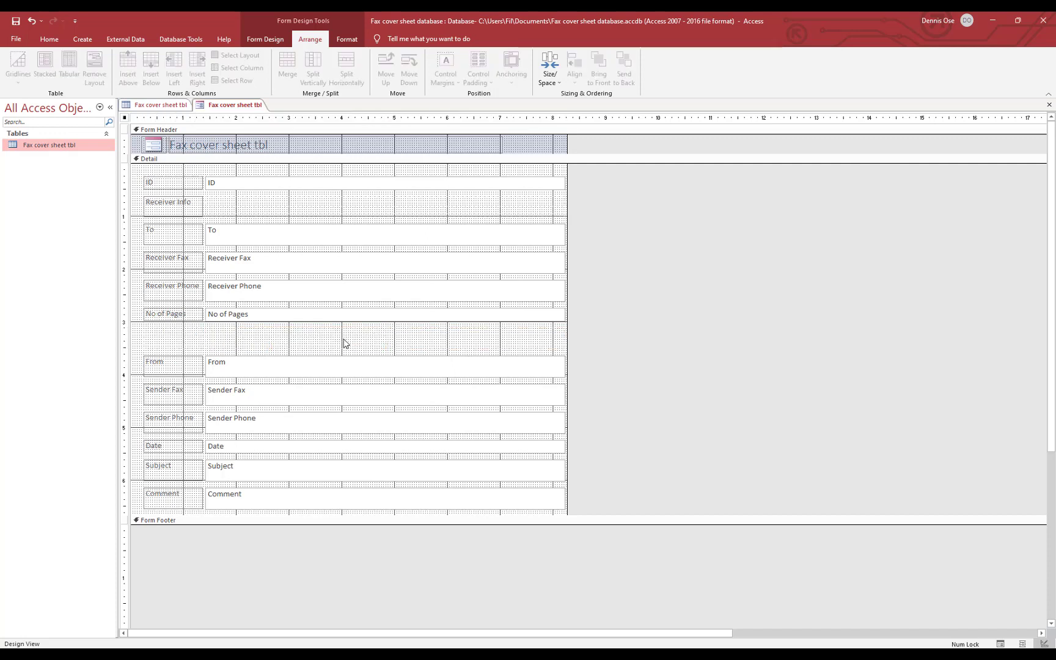
pyautogui.hotkey('ctrl', 'z')
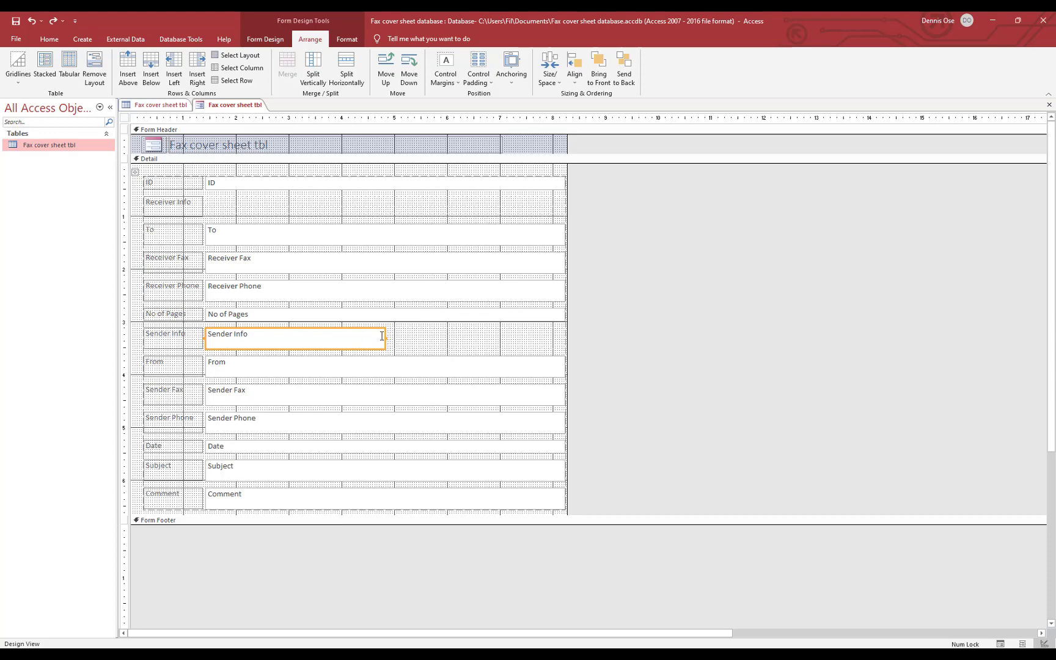
pyautogui.click(420, 339)
pyautogui.press('Delete')
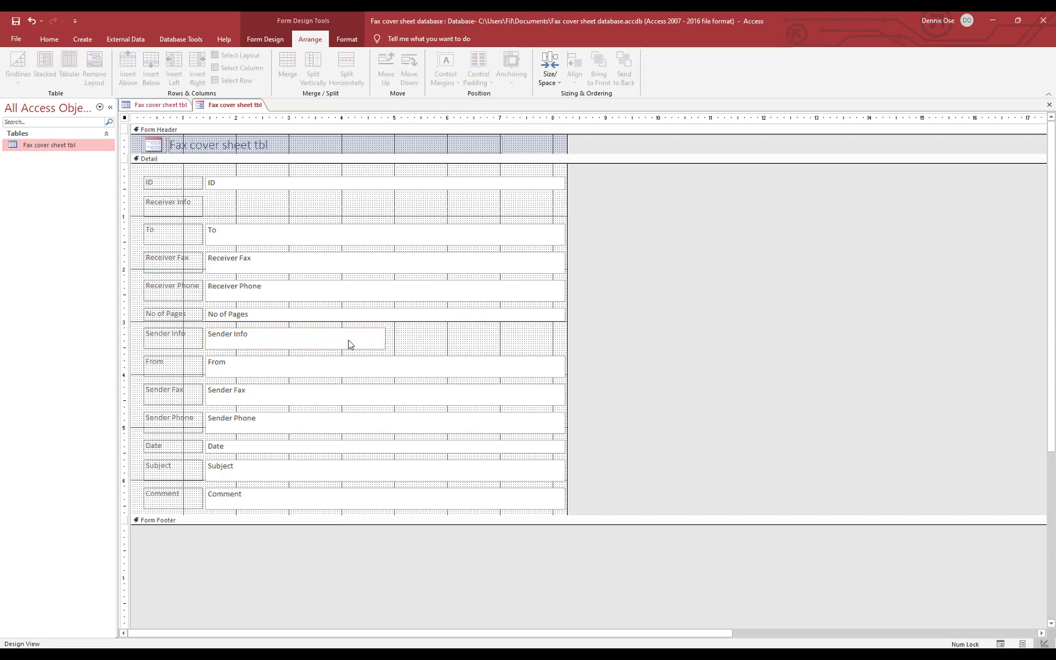
# Split Sender Info into rows, deleting its text box and the thin empty cell
pyautogui.click(349, 344)
pyautogui.click(313, 71)
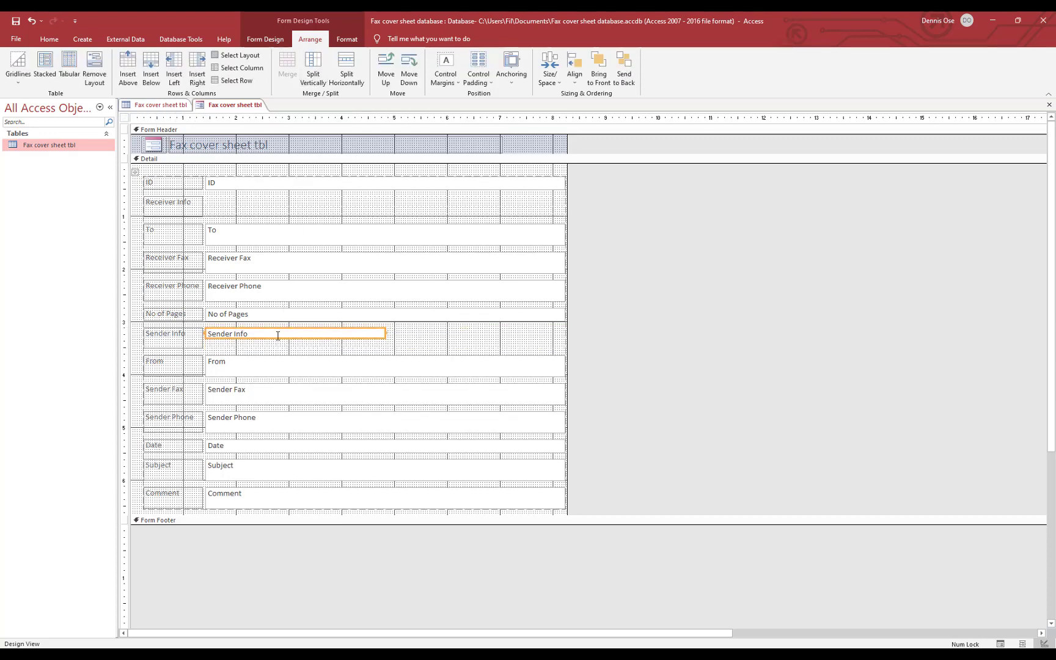
pyautogui.press('Delete')
pyautogui.click(266, 338)
pyautogui.click(263, 347)
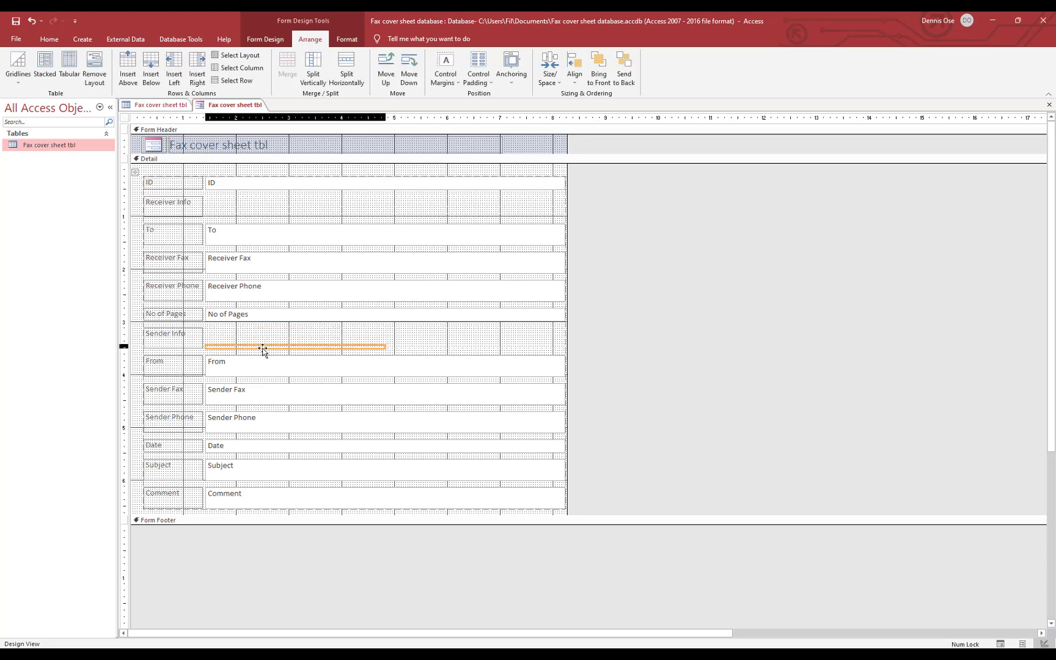
pyautogui.press('Delete')
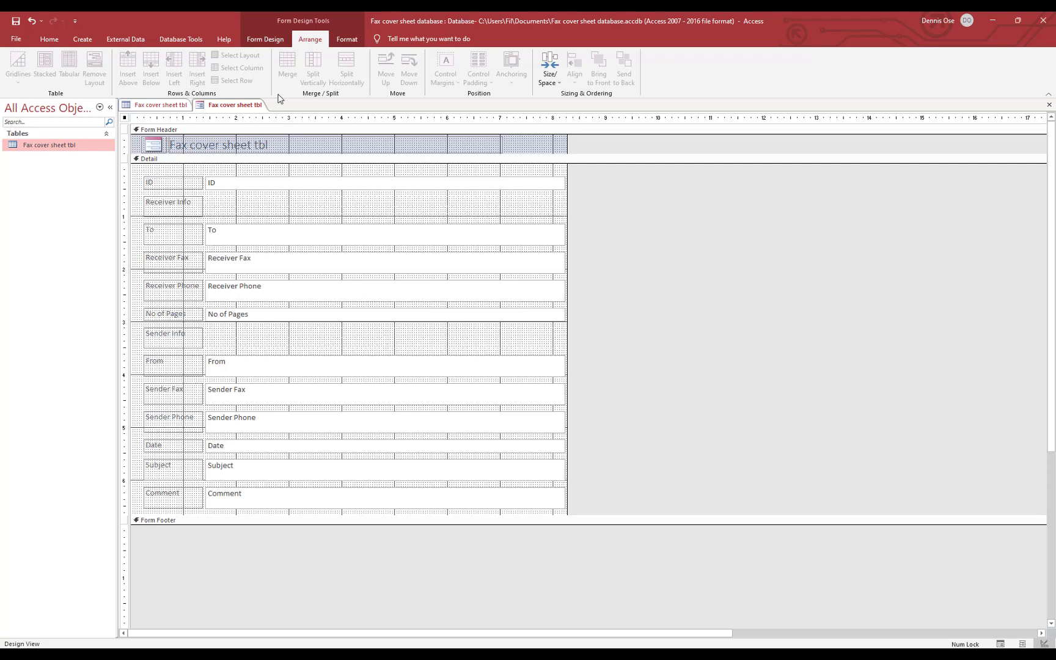
pyautogui.click(17, 40)
# Leave the File backstage and show the form in Form View
pyautogui.click(16, 45)
pyautogui.click(49, 40)
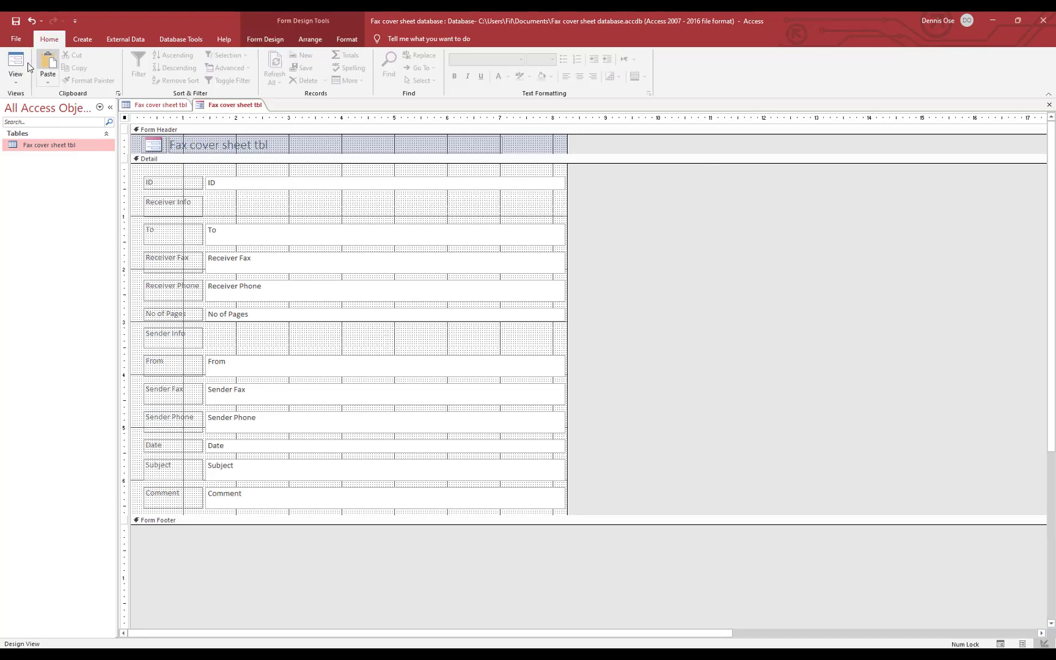
pyautogui.click(15, 62)
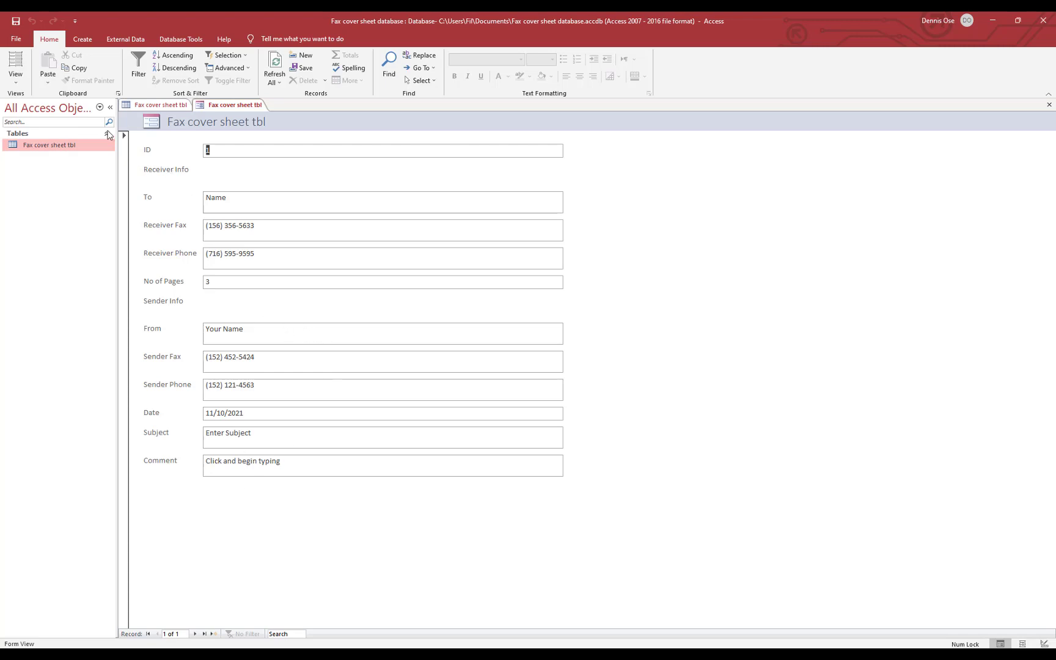
# In Layout View, narrow the field column, make the Comment box taller, and select the To caption
pyautogui.click(10, 66)
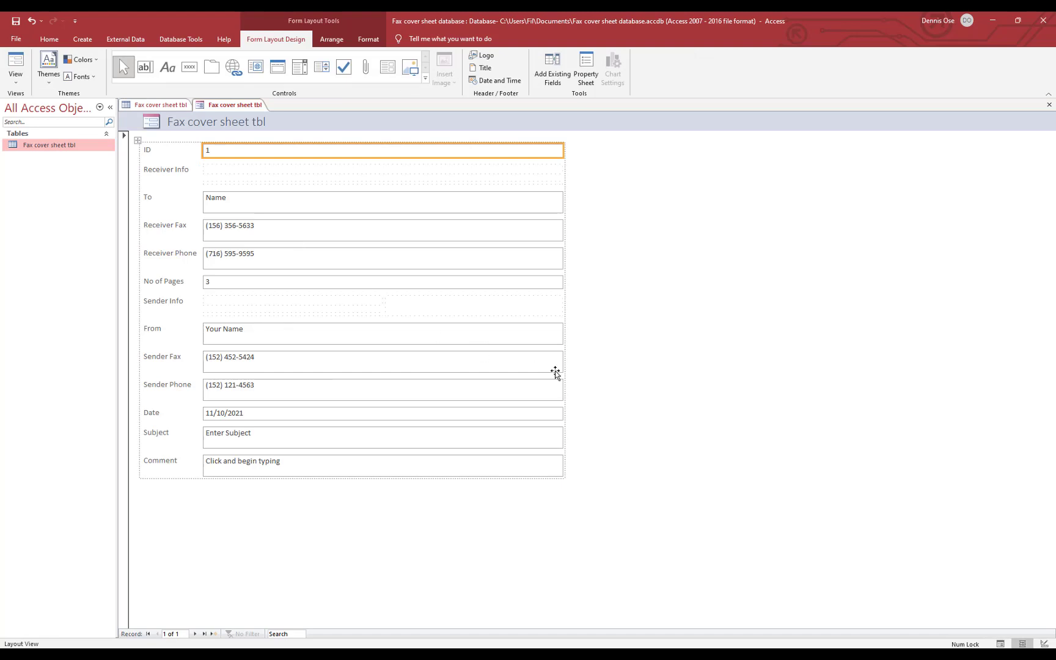
pyautogui.click(535, 330)
pyautogui.moveTo(563, 334); pyautogui.dragTo(394, 334)
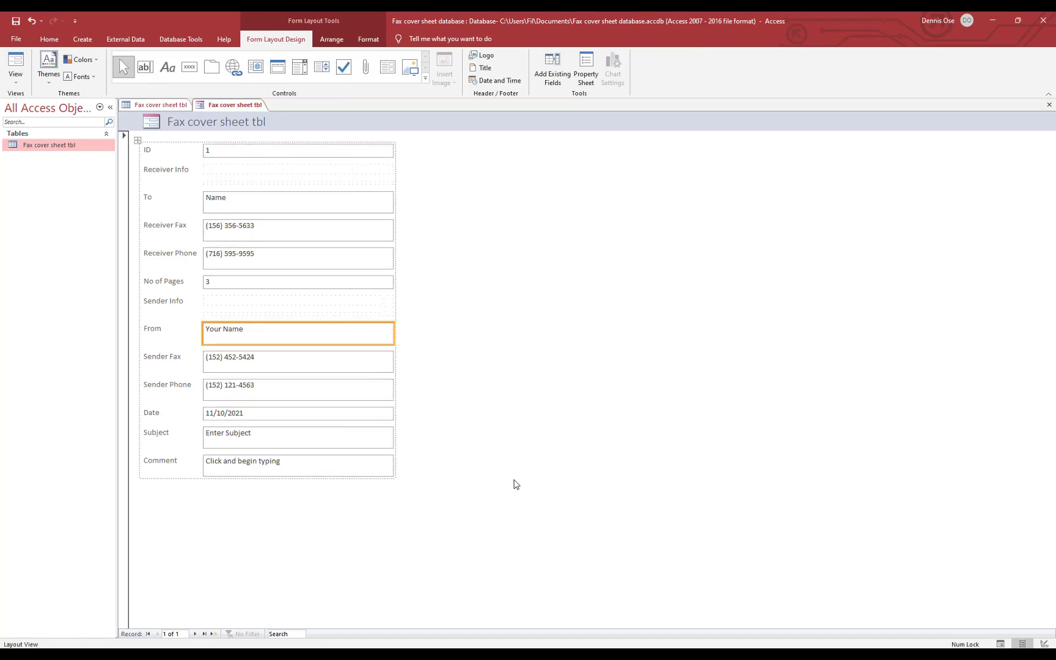
pyautogui.click(340, 472)
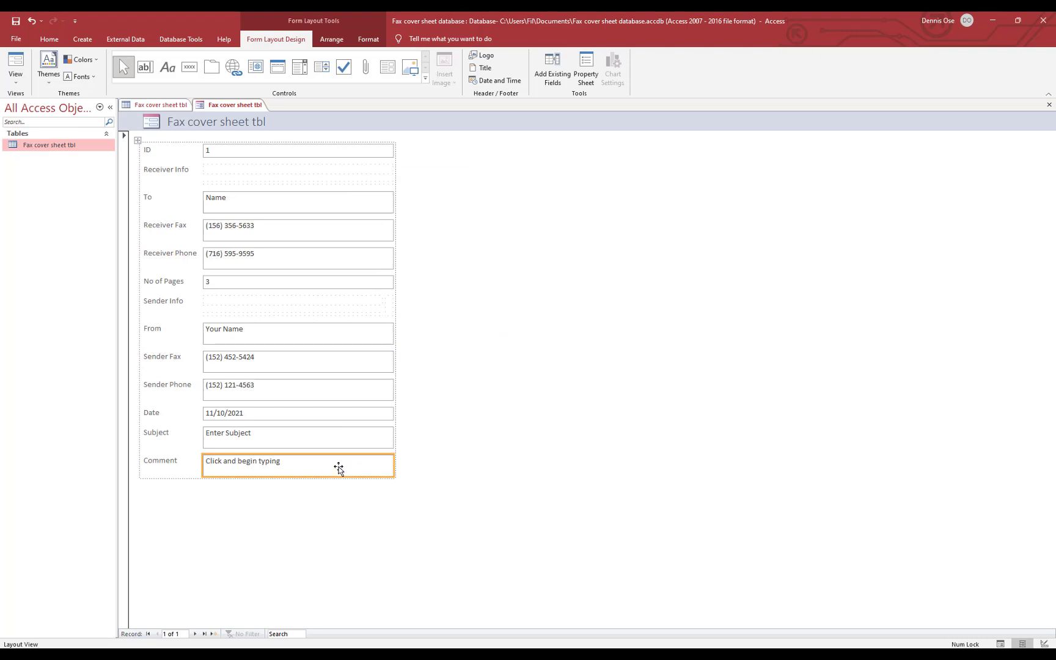
pyautogui.moveTo(307, 478); pyautogui.dragTo(309, 531)
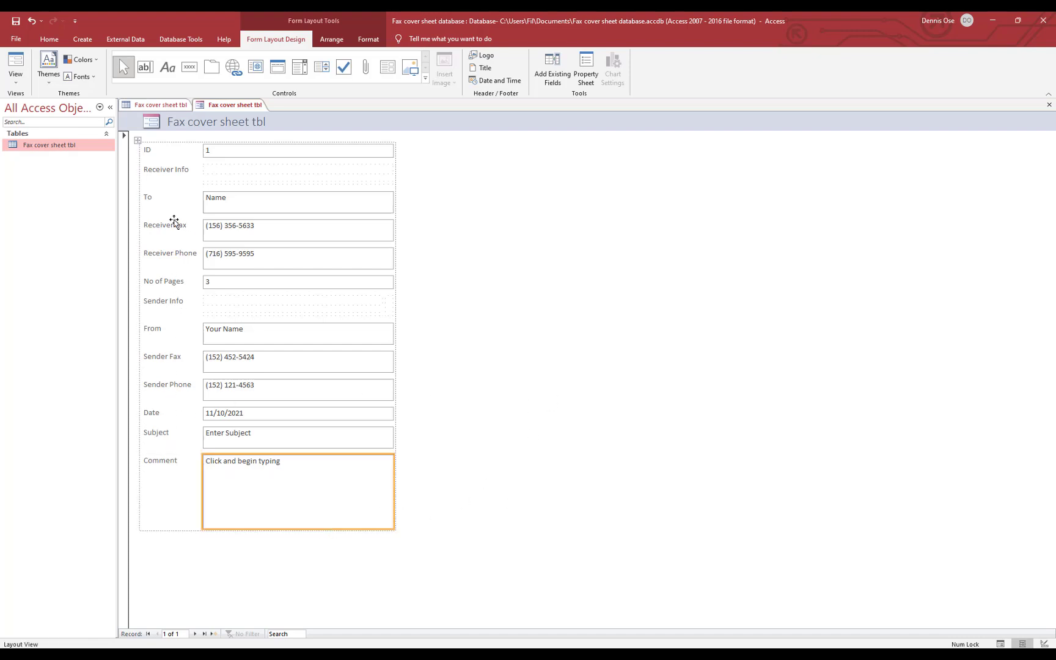
pyautogui.click(159, 200)
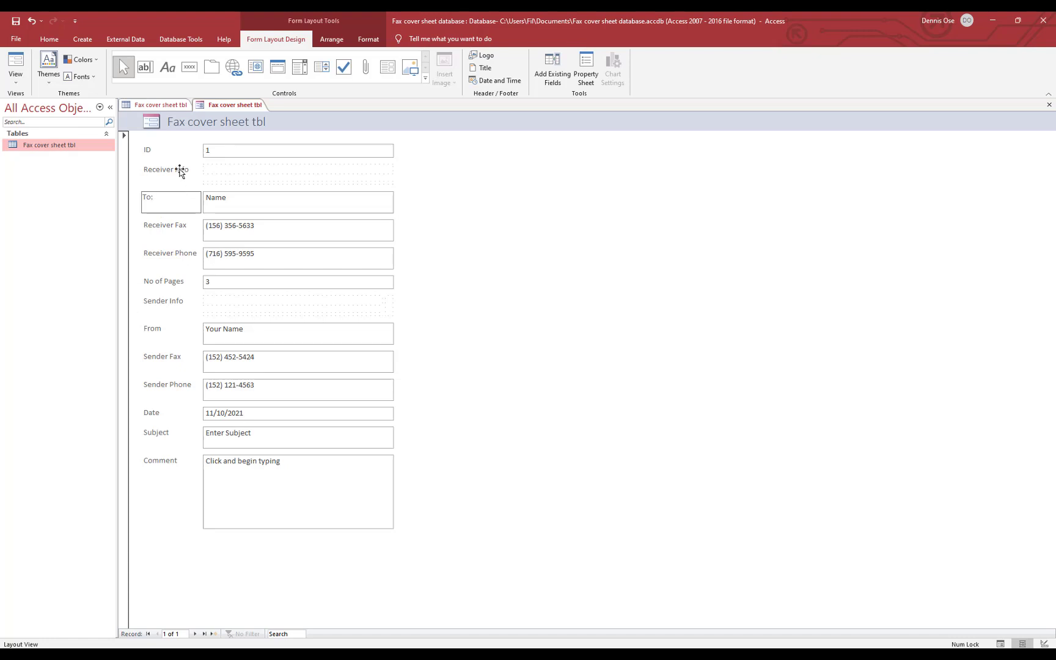
# Edit the Receiver Fax, Receiver Phone and No of Pages captions and widen the caption column
pyautogui.click(186, 224)
pyautogui.click(196, 223)
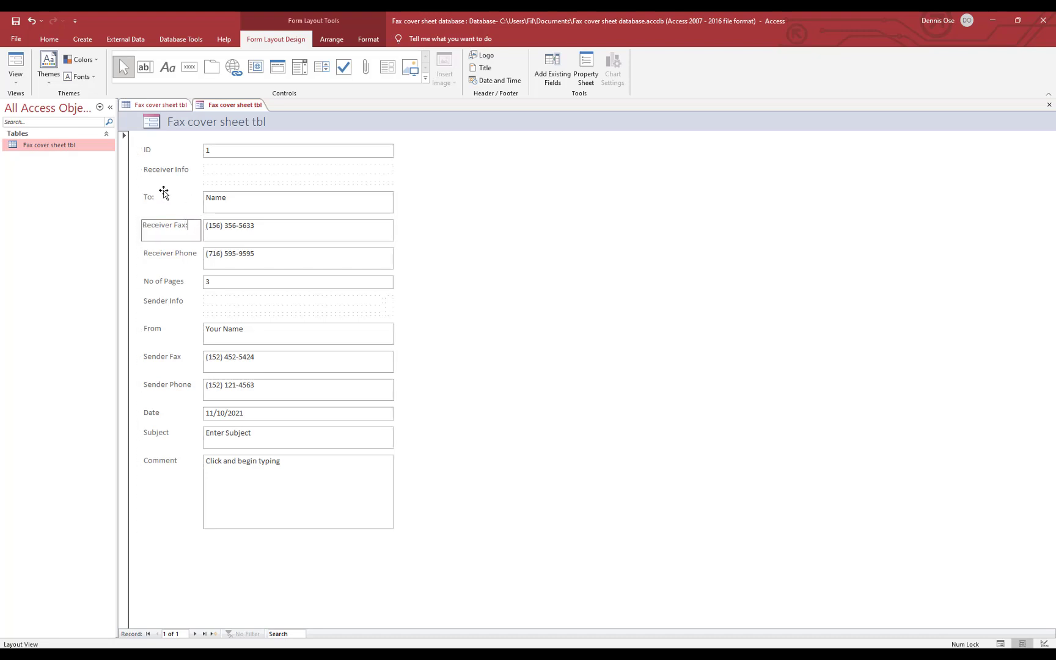
pyautogui.click(185, 262)
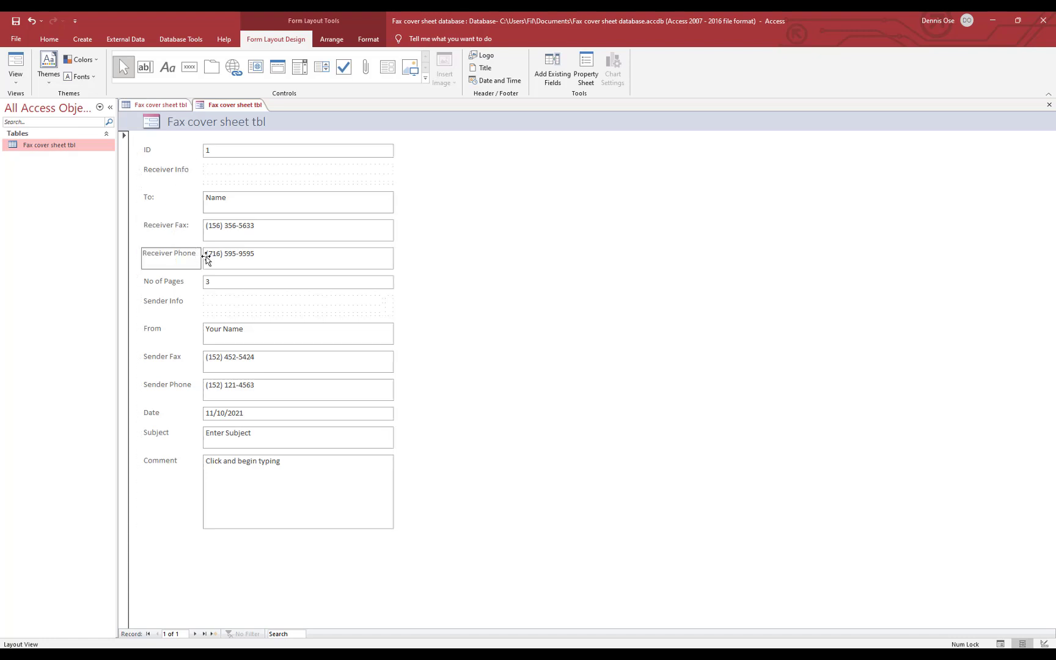
pyautogui.click(171, 280)
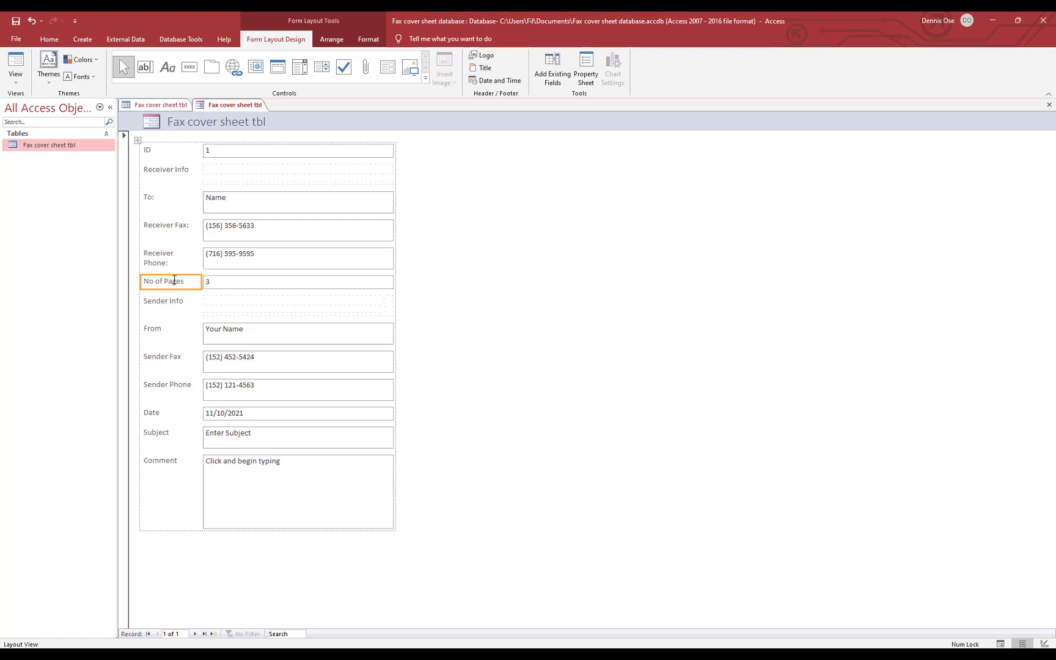
pyautogui.click(175, 281)
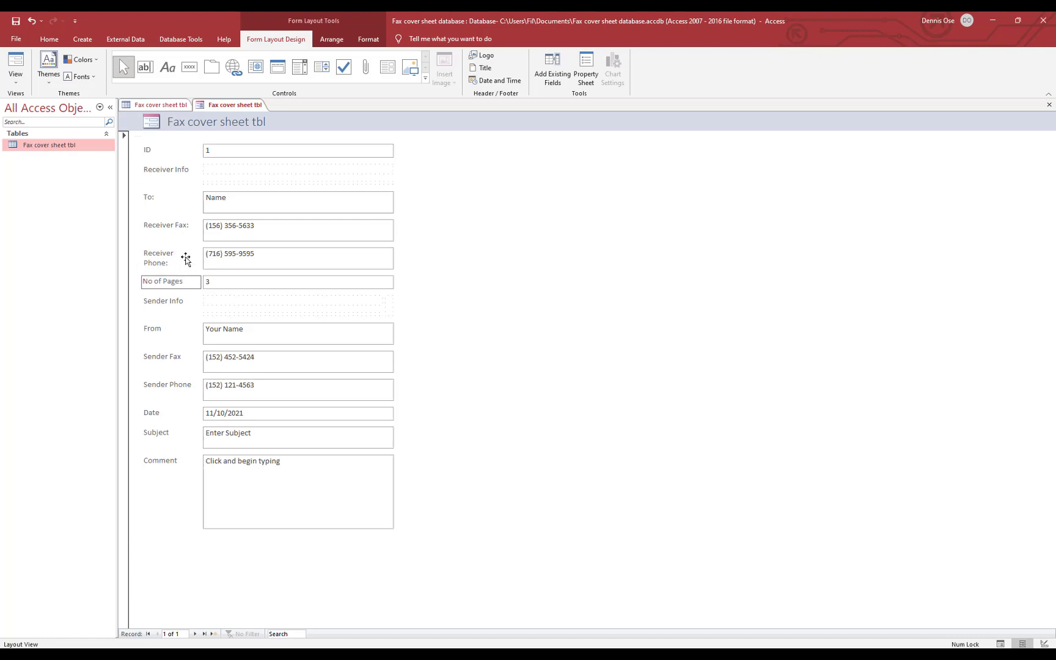
pyautogui.click(192, 258)
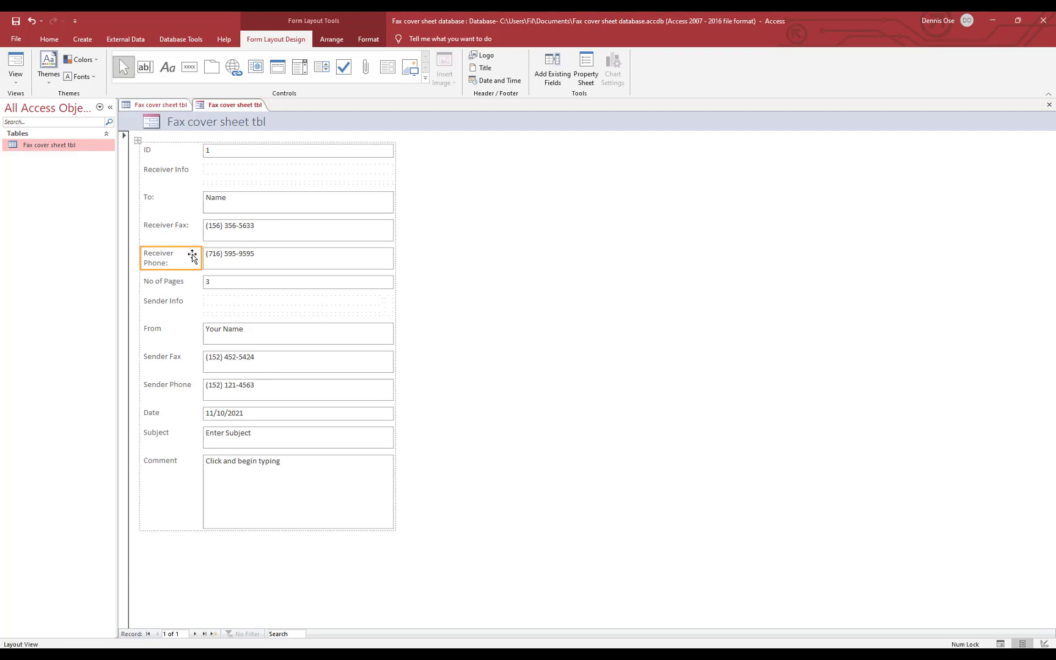
pyautogui.moveTo(204, 259); pyautogui.dragTo(223, 261)
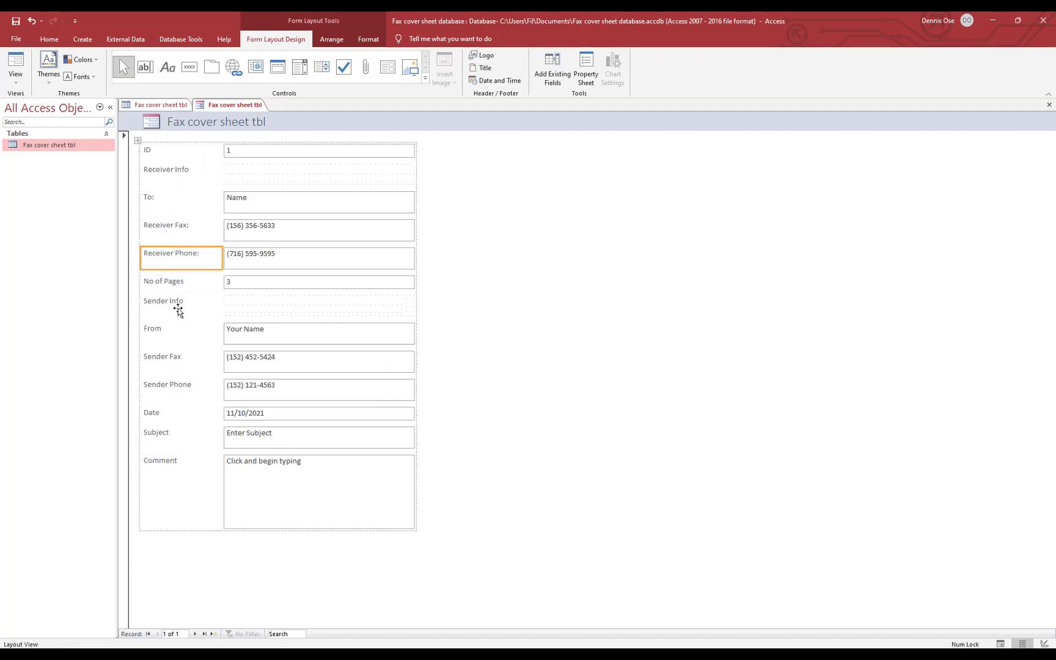
# Change captions to 'From:', and shorten Sender Fax and Sender Phone to 'Fax:' and 'Phone:'
pyautogui.click(187, 328)
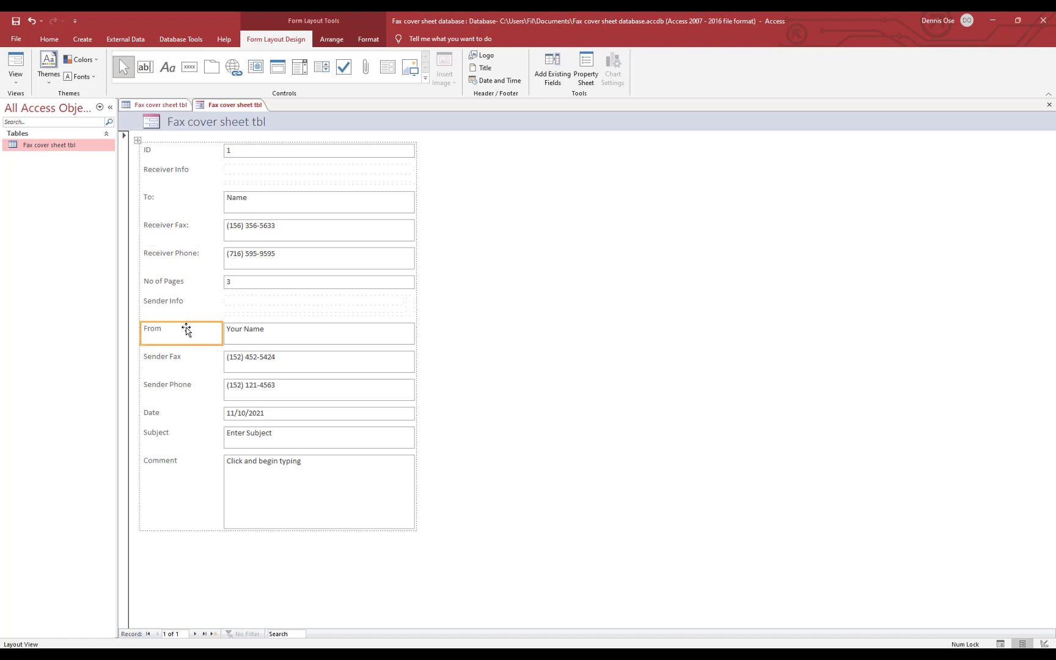
pyautogui.click(187, 328)
pyautogui.click(187, 328)
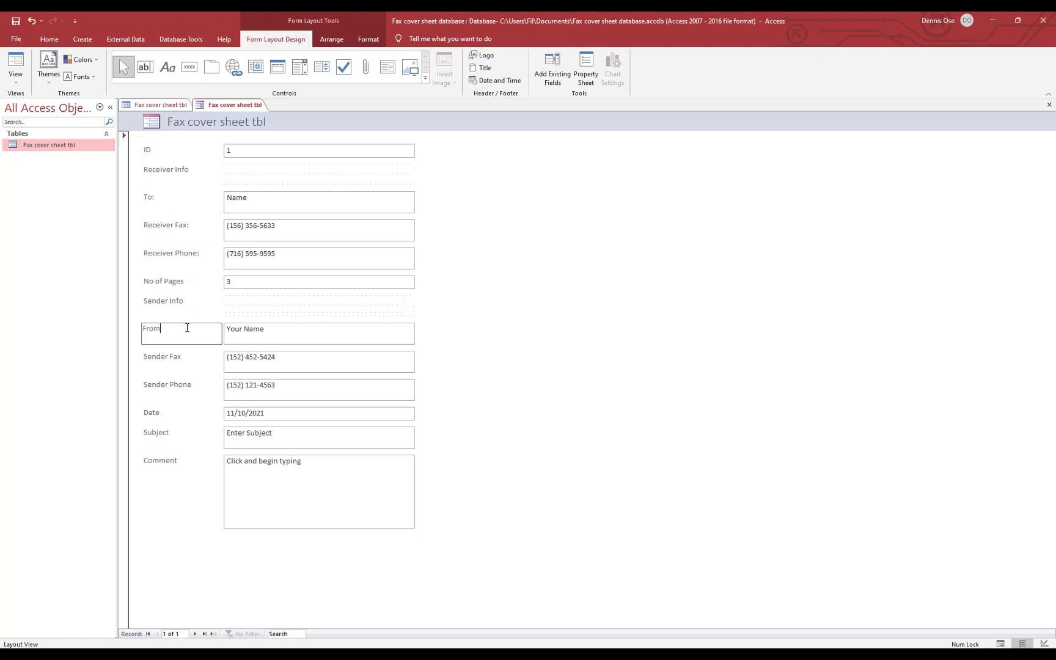
pyautogui.write(':')
pyautogui.click(185, 358)
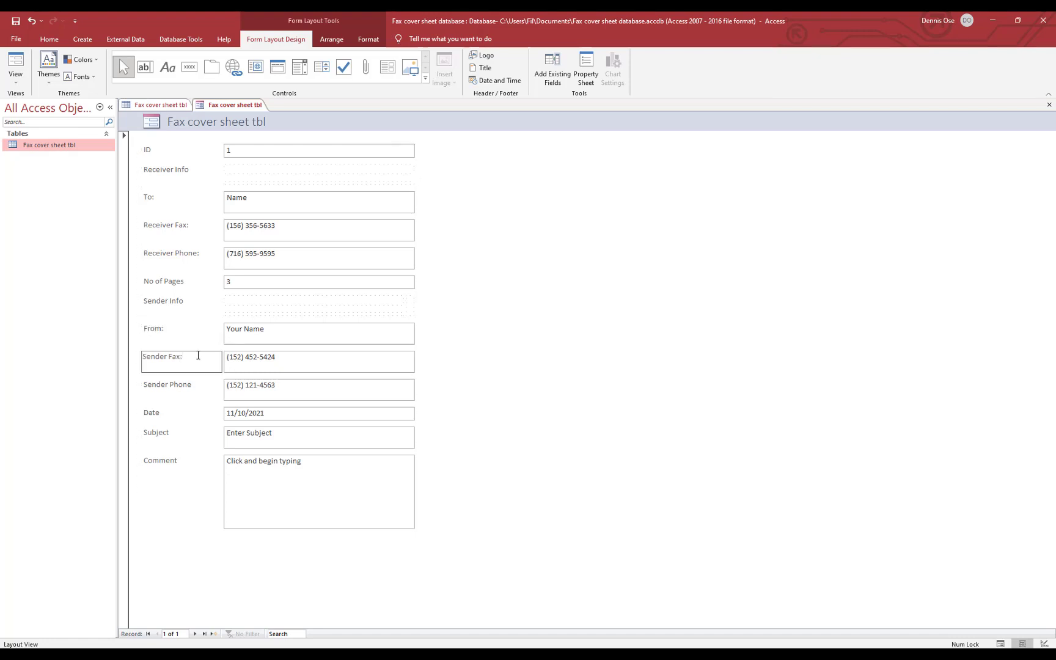
pyautogui.click(163, 359)
pyautogui.press('BackSpace')
pyautogui.press('BackSpace')
pyautogui.press('BackSpace')
pyautogui.press('BackSpace')
pyautogui.press('BackSpace')
pyautogui.press('BackSpace')
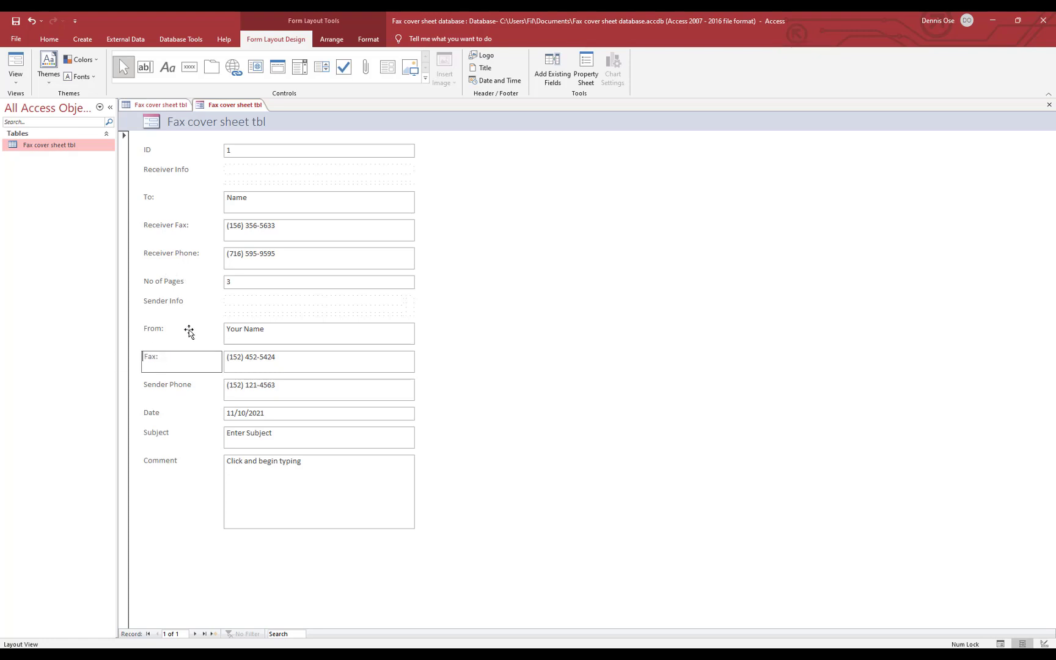
pyautogui.click(165, 385)
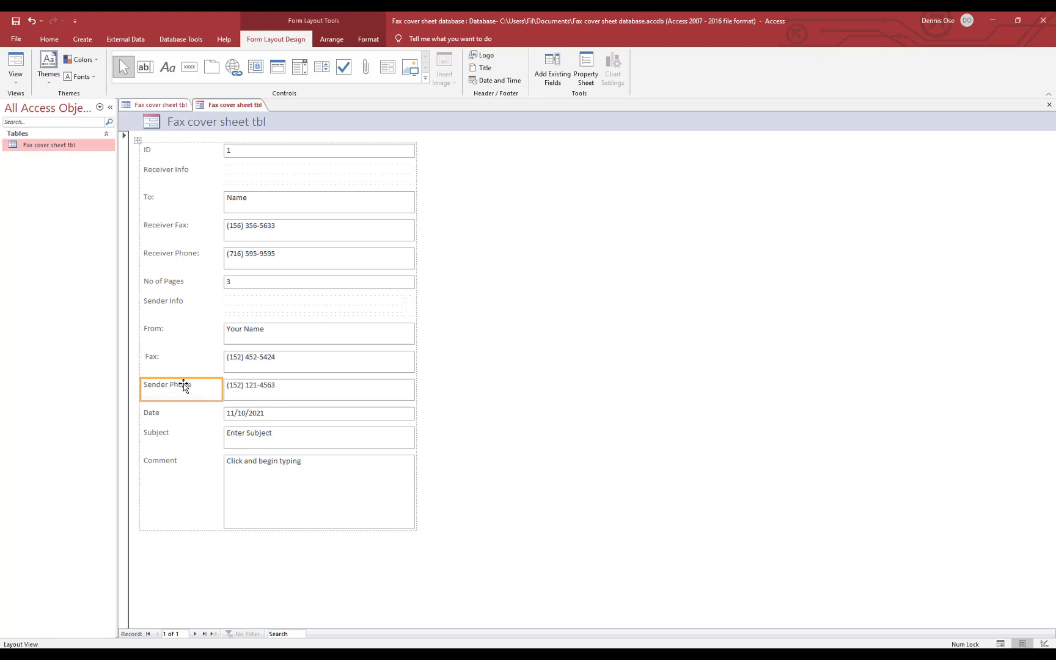
pyautogui.doubleClick(172, 384)
pyautogui.click(168, 384)
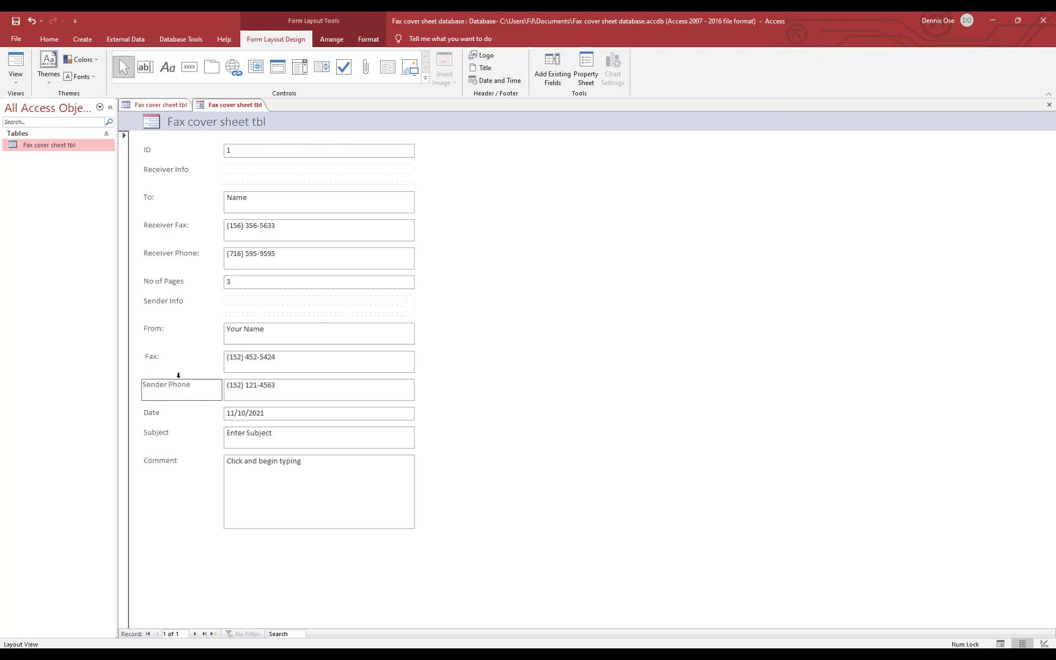
pyautogui.press('BackSpace')
pyautogui.press('BackSpace')
pyautogui.press('BackSpace')
pyautogui.press('BackSpace')
pyautogui.press('BackSpace')
pyautogui.press('BackSpace')
pyautogui.press('BackSpace')
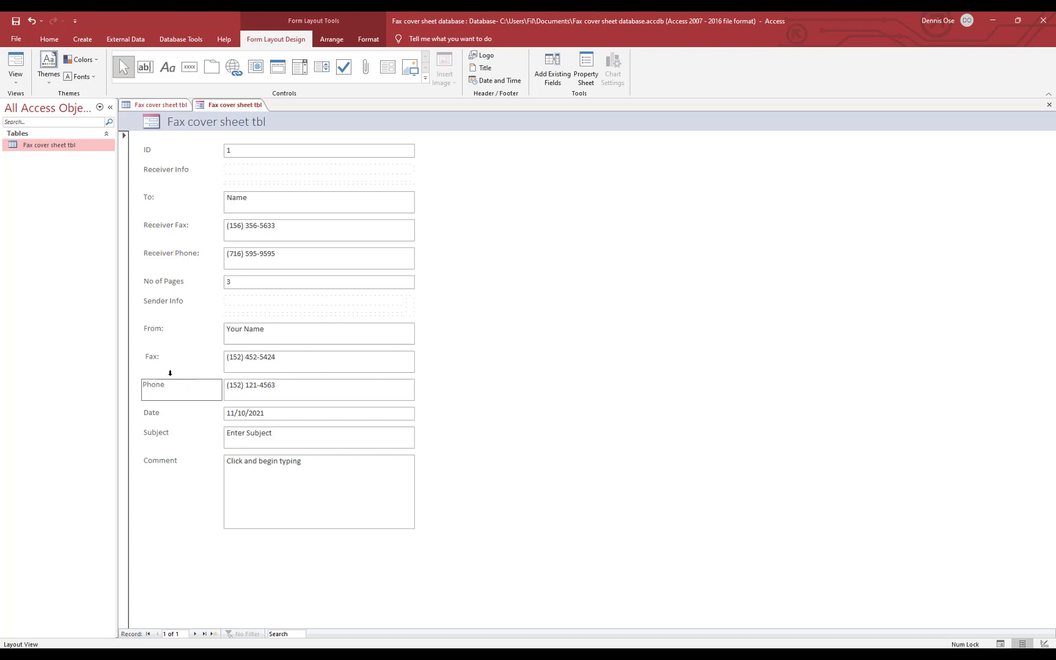
# Add colons to the Date, Subject and Comment captions
pyautogui.click(159, 414)
pyautogui.click(159, 413)
pyautogui.write(':')
pyautogui.click(160, 431)
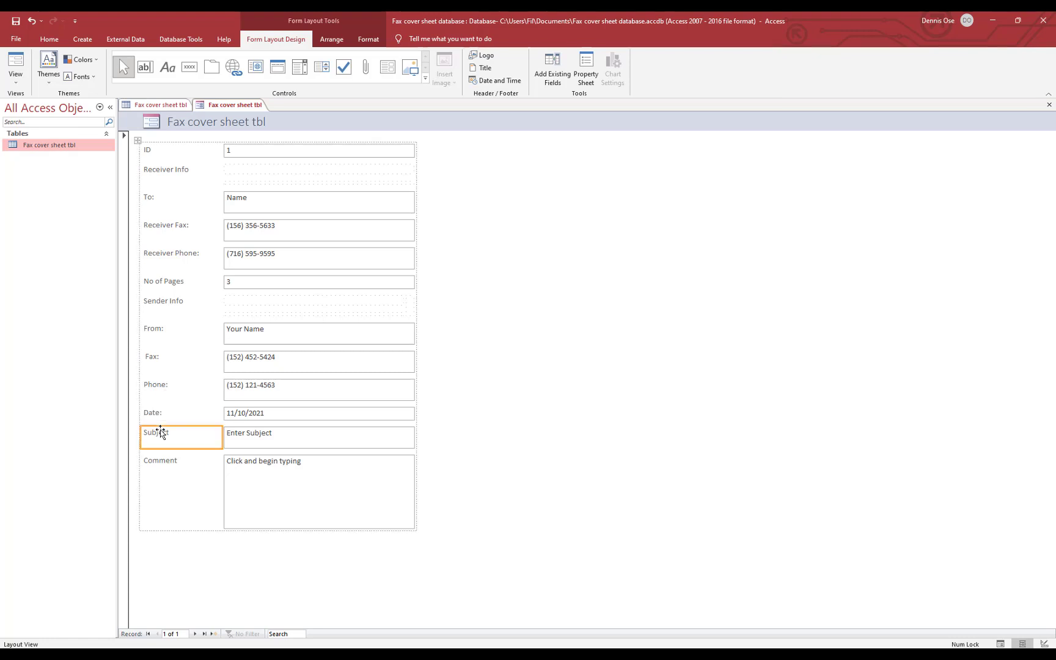
pyautogui.click(160, 431)
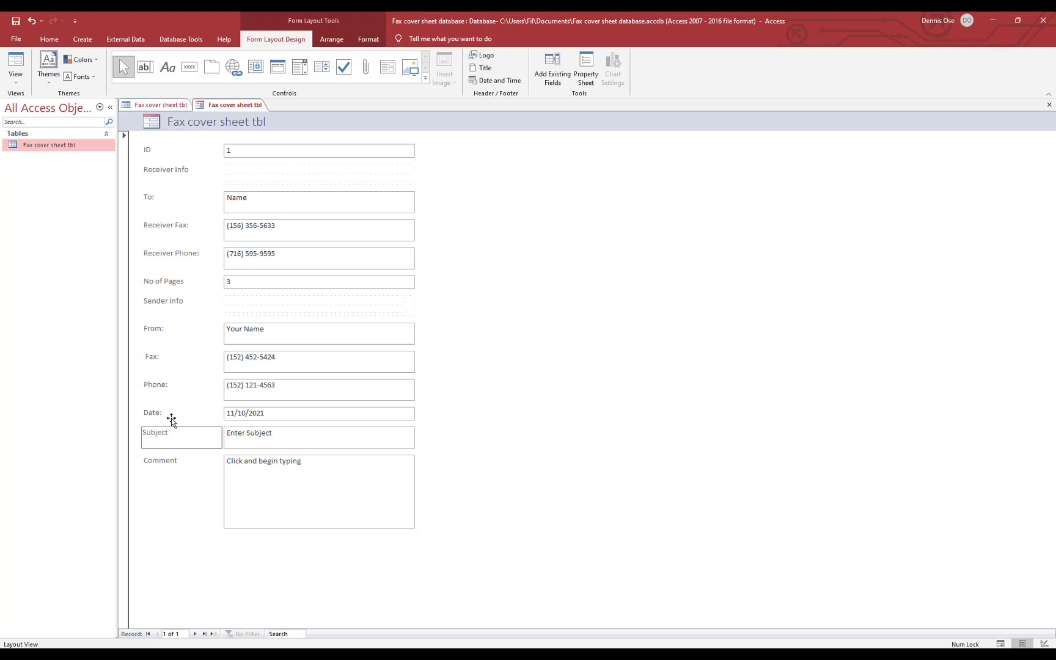
pyautogui.write(':')
pyautogui.click(174, 461)
pyautogui.click(182, 460)
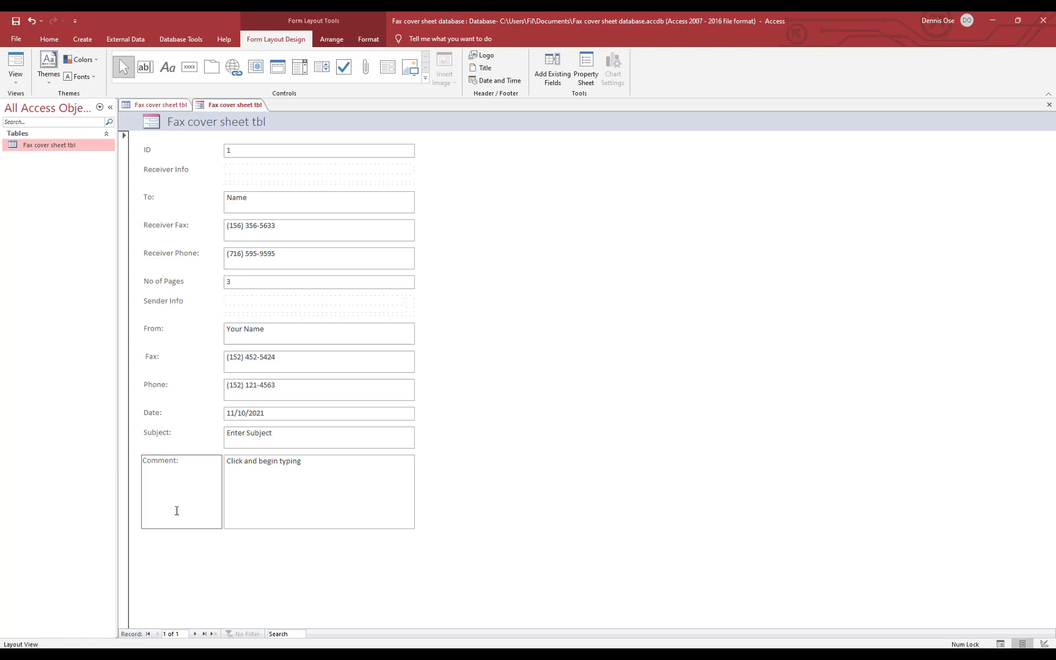
pyautogui.click(226, 573)
pyautogui.click(173, 481)
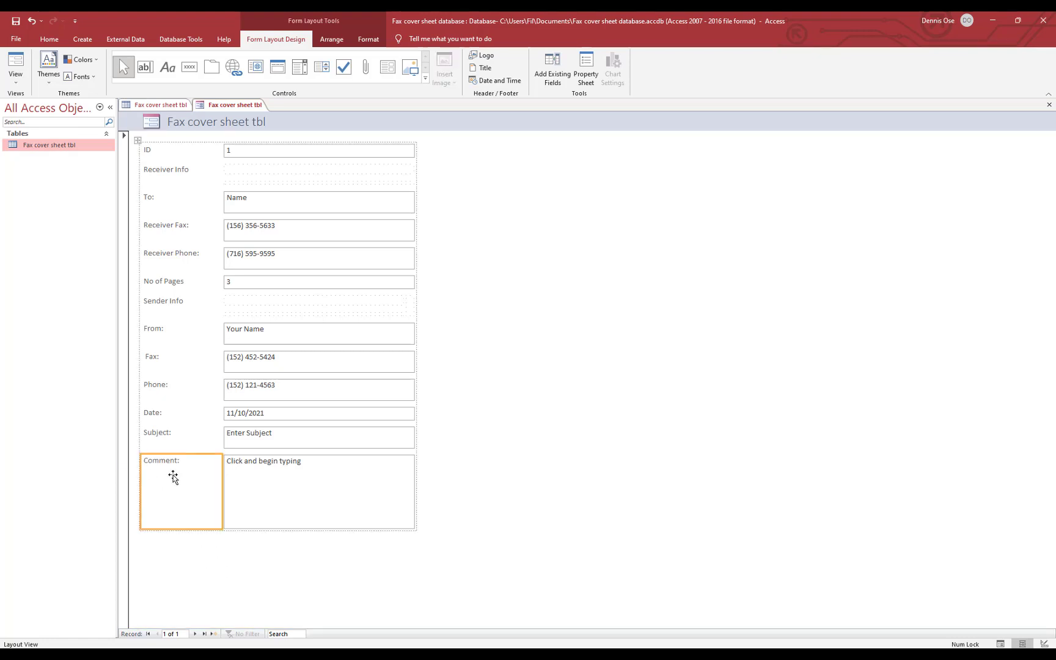
# Split the Comment caption into stacked cells, and undo moving Sender Info into the field column
pyautogui.click(333, 39)
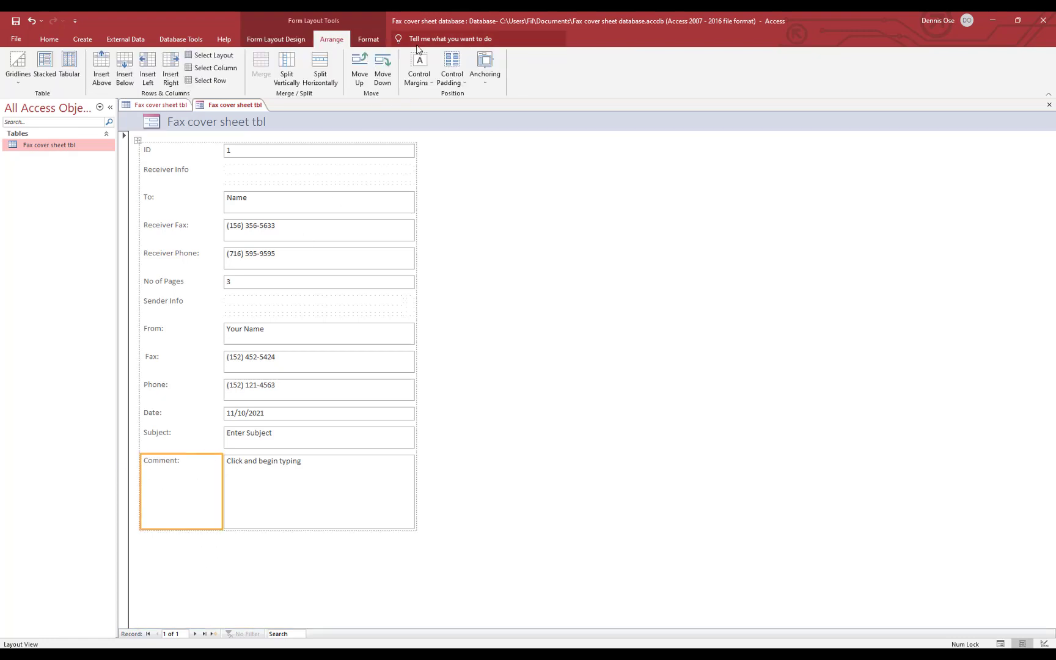
pyautogui.click(285, 66)
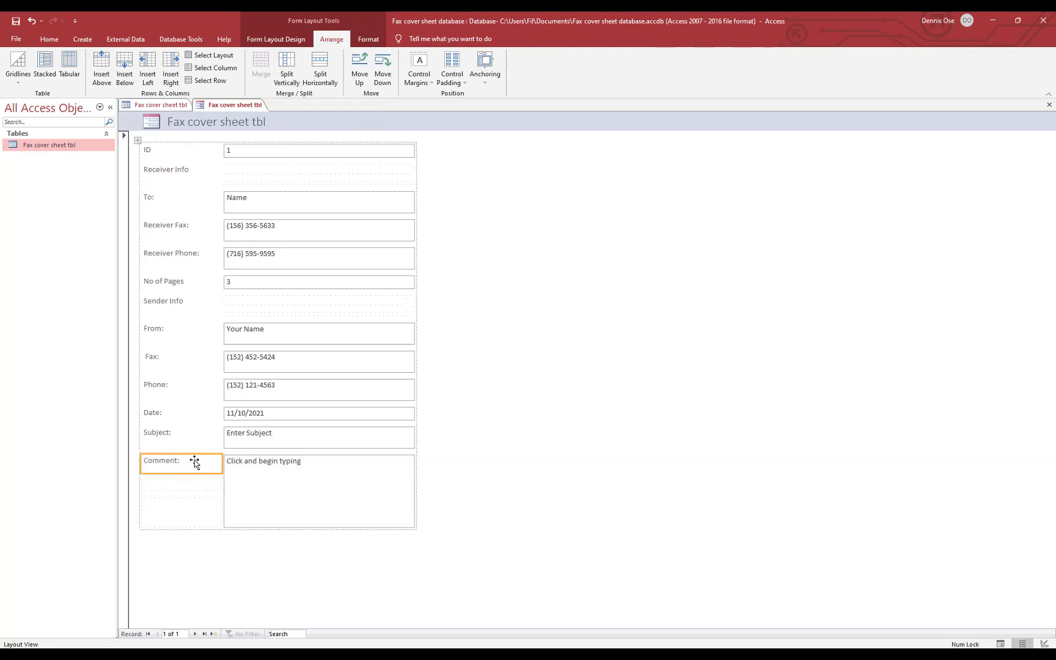
pyautogui.click(176, 306)
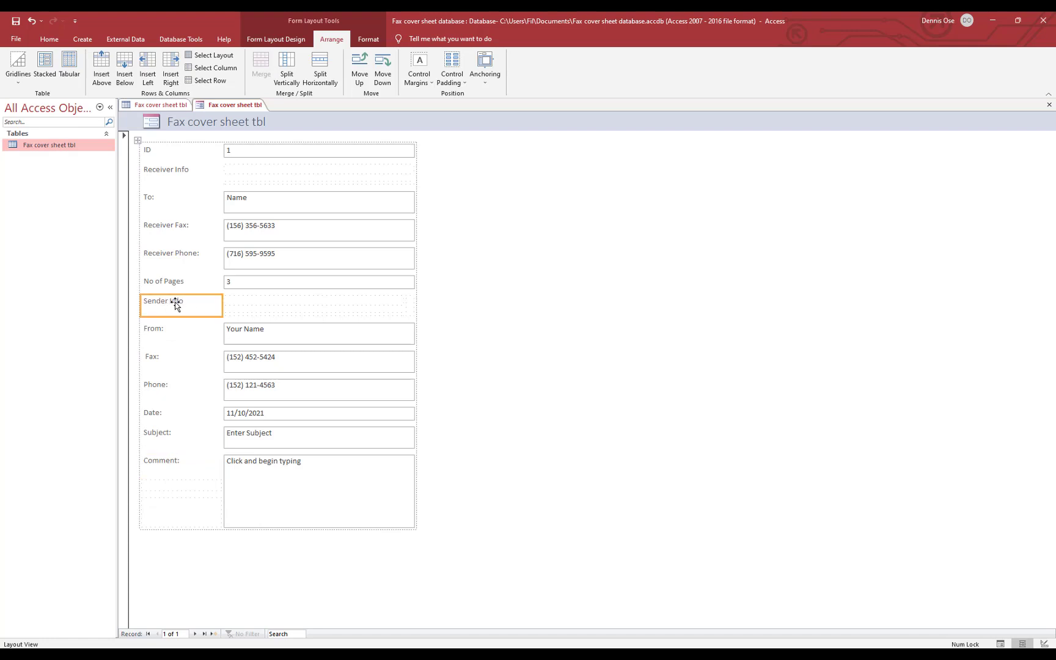
pyautogui.moveTo(176, 305); pyautogui.dragTo(254, 302)
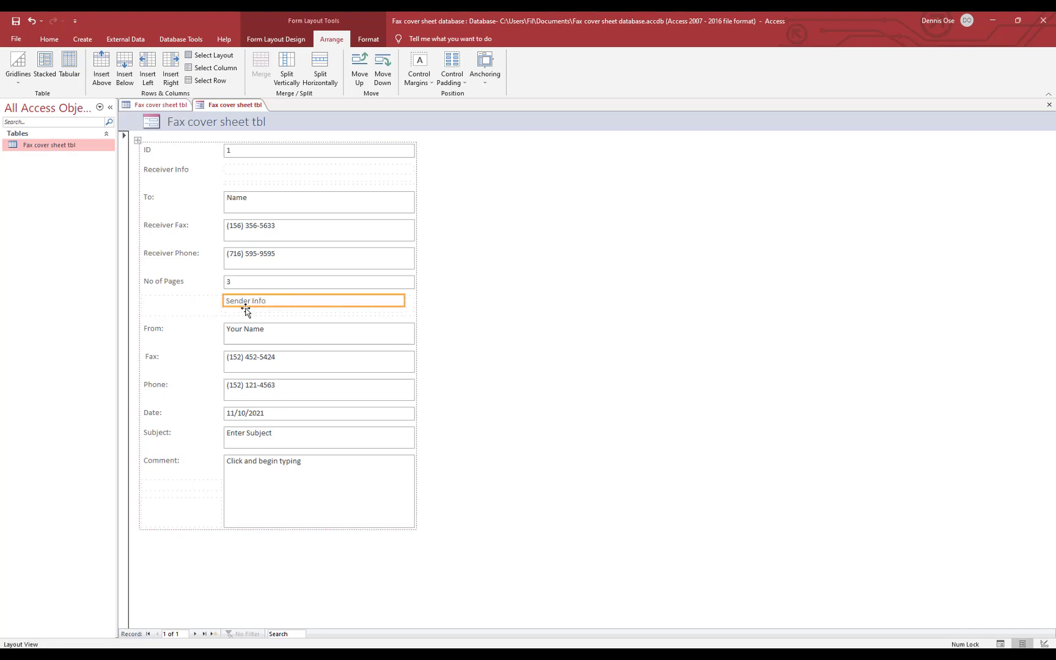
pyautogui.hotkey('ctrl', 'z')
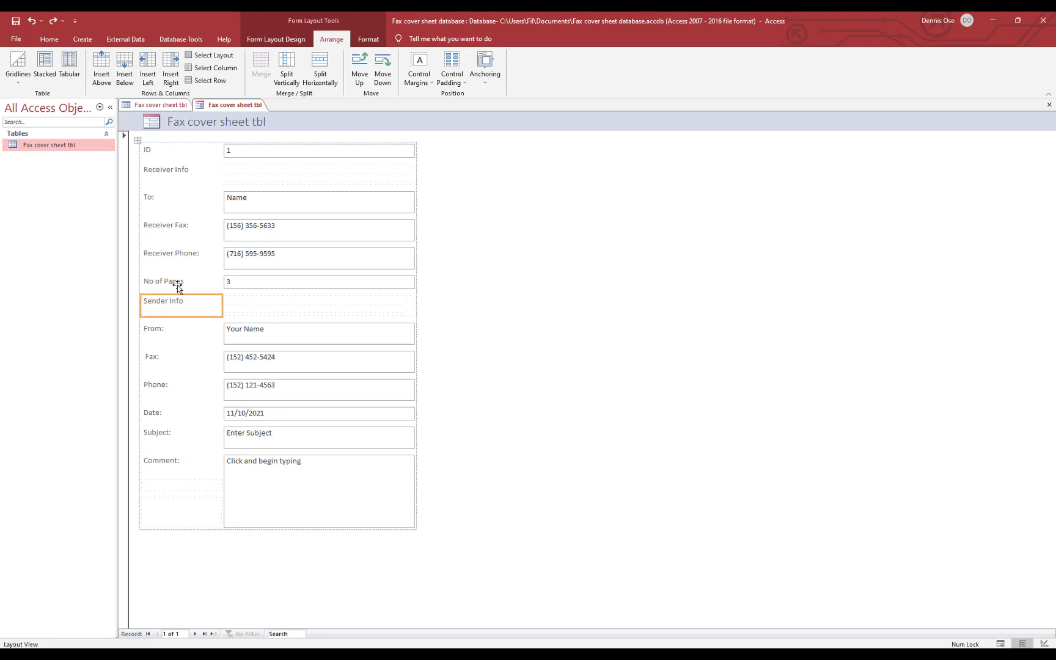
pyautogui.click(194, 284)
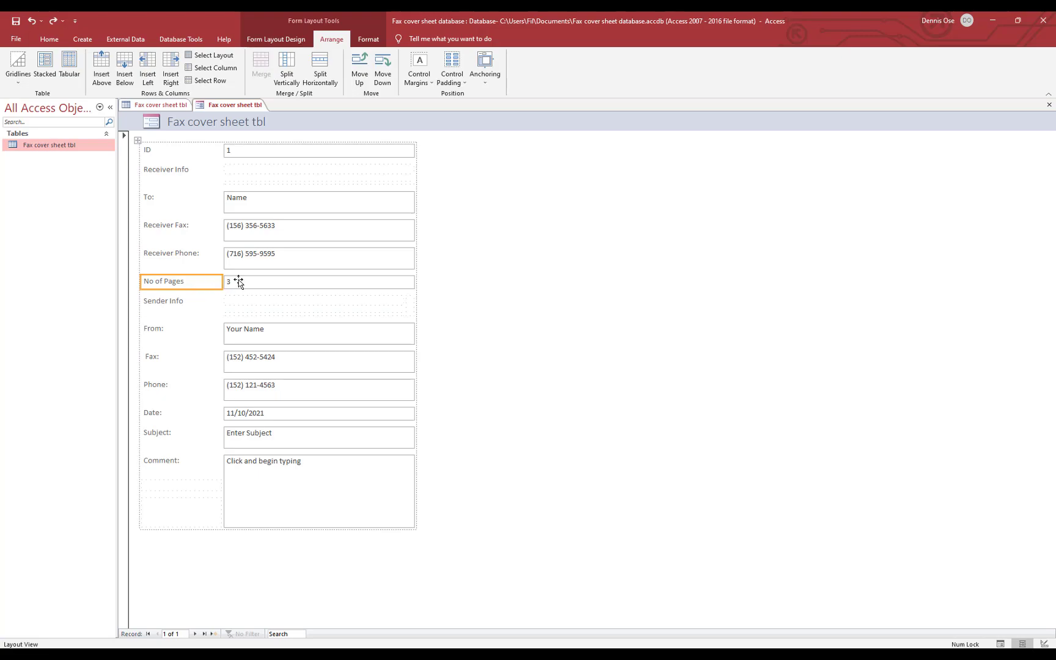